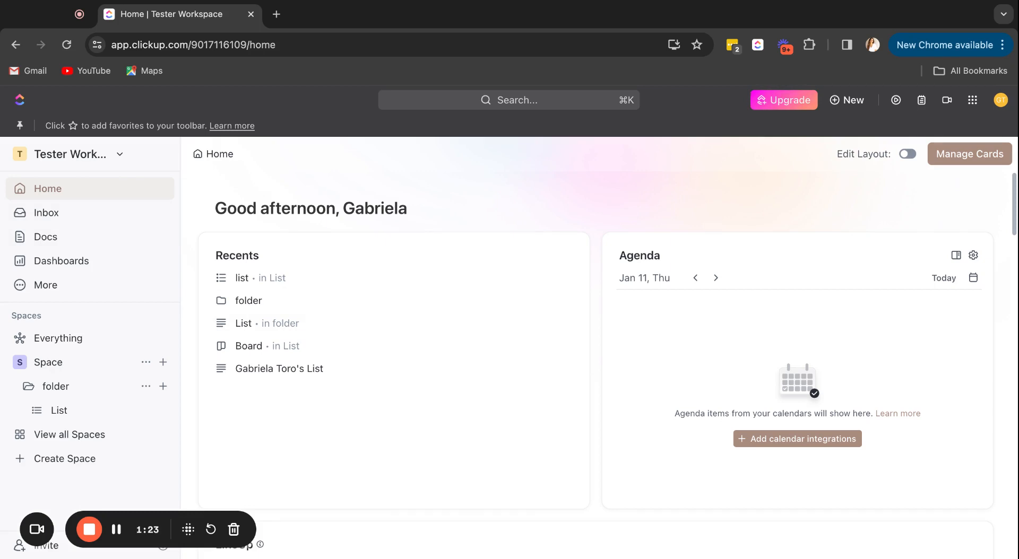
Step: Look through the list of workspaces available for switching, then close it without changing workspace
click(102, 159)
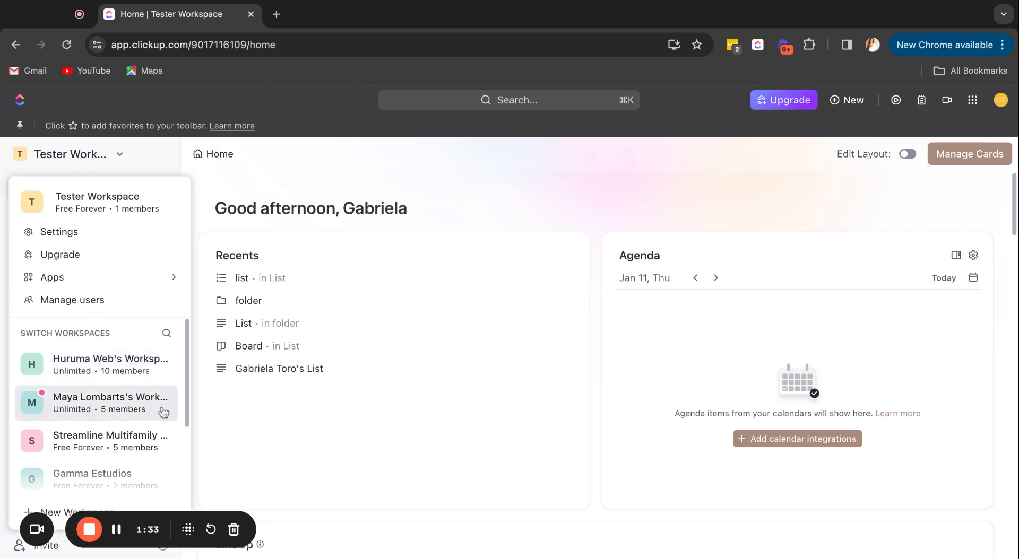
scroll(159, 455, down, 3)
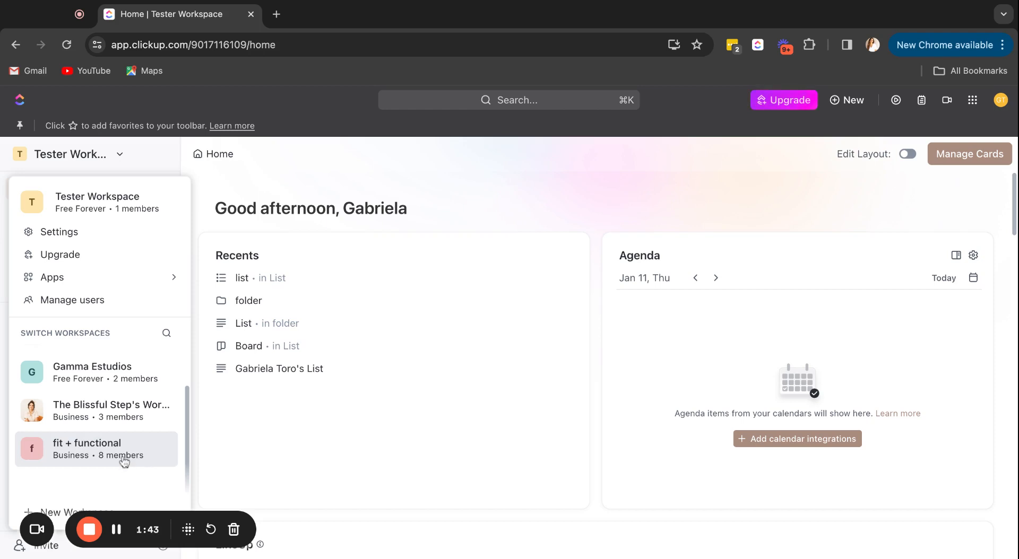
scroll(69, 408, up, 3)
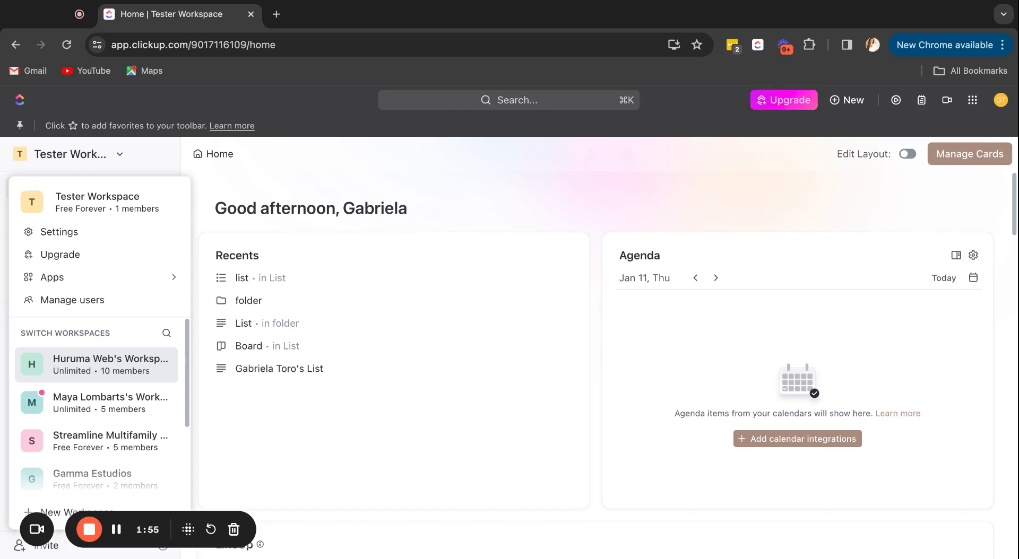
scroll(65, 391, down, 3)
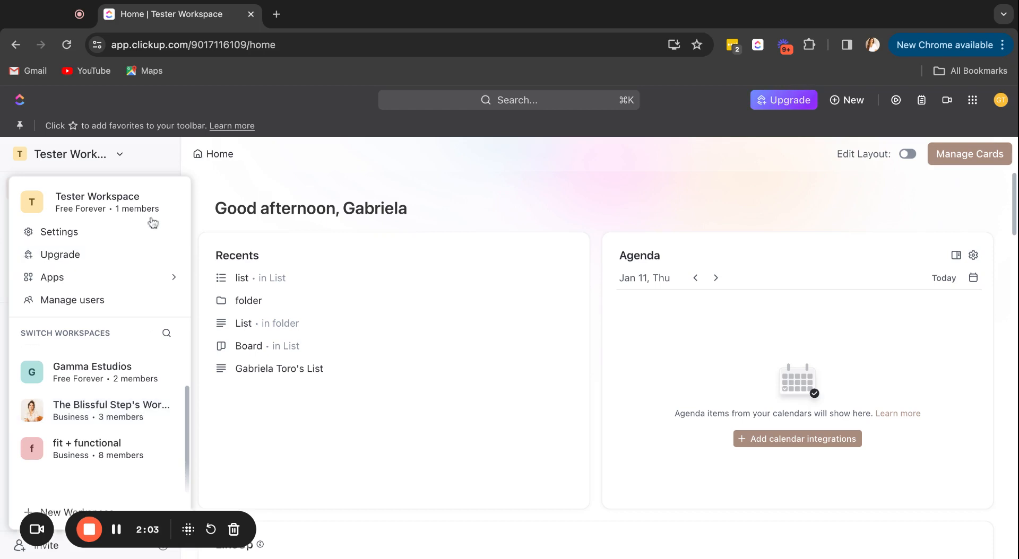
click(306, 183)
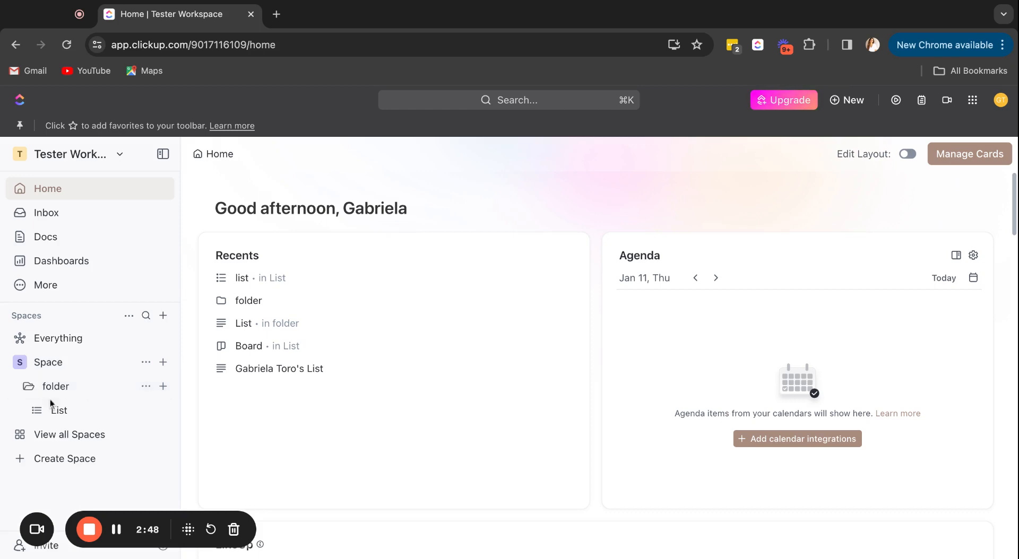
Step: Open the list inside the folder and create a task named "example" under TO DO
click(71, 419)
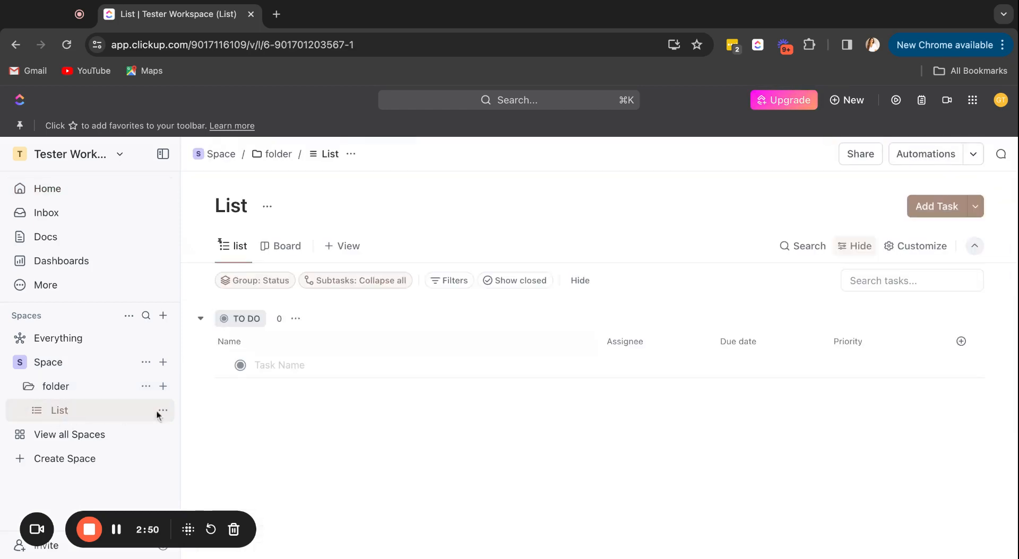
click(278, 366)
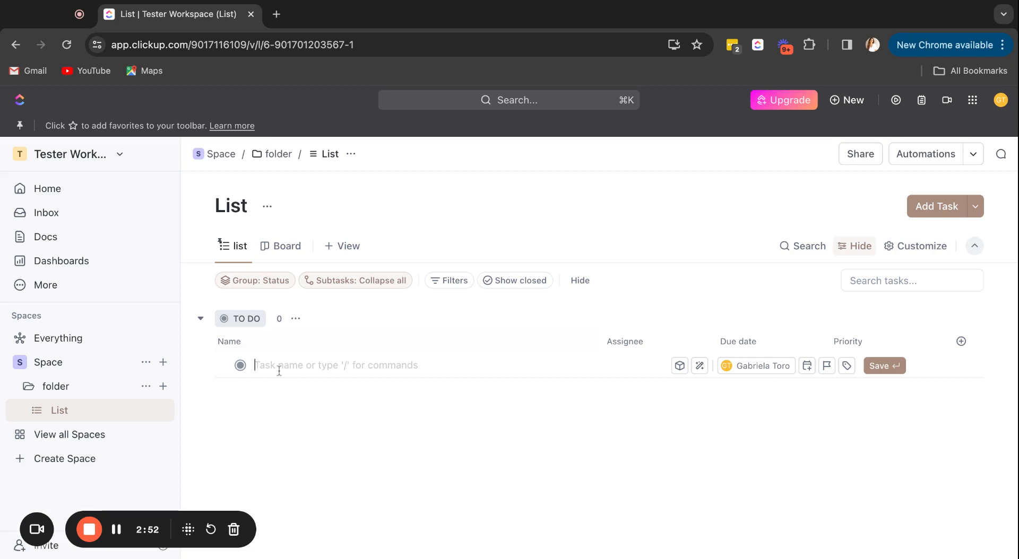
text(example)
key(Return)
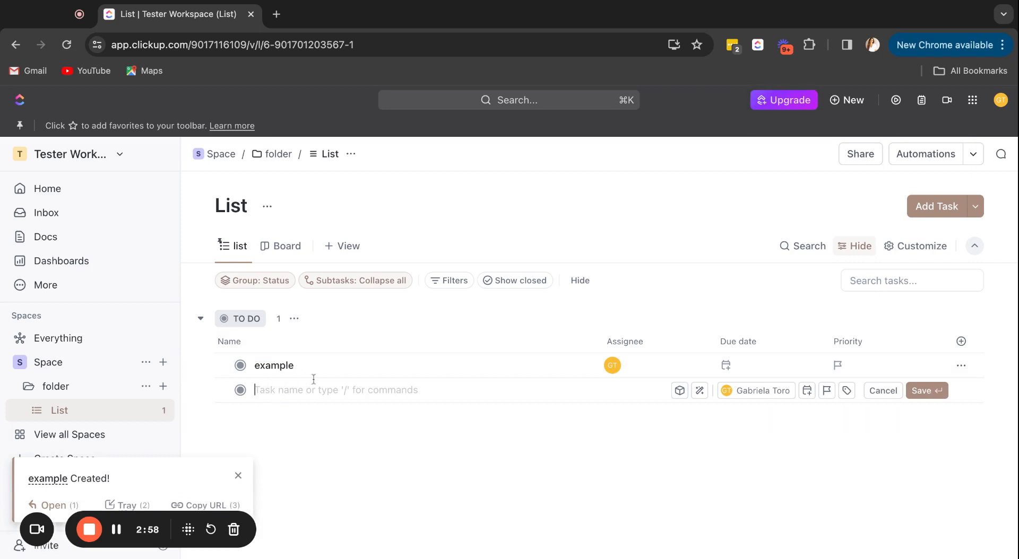
Step: Open the folder's status settings from the example task and compare the Space statuses, custom statuses, and Marketing and Space templates
click(241, 366)
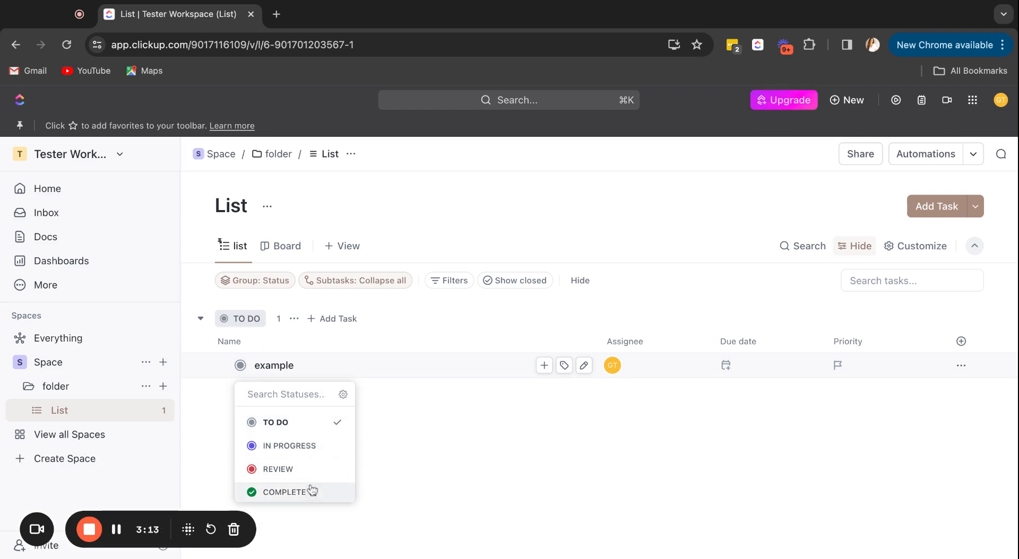
click(343, 395)
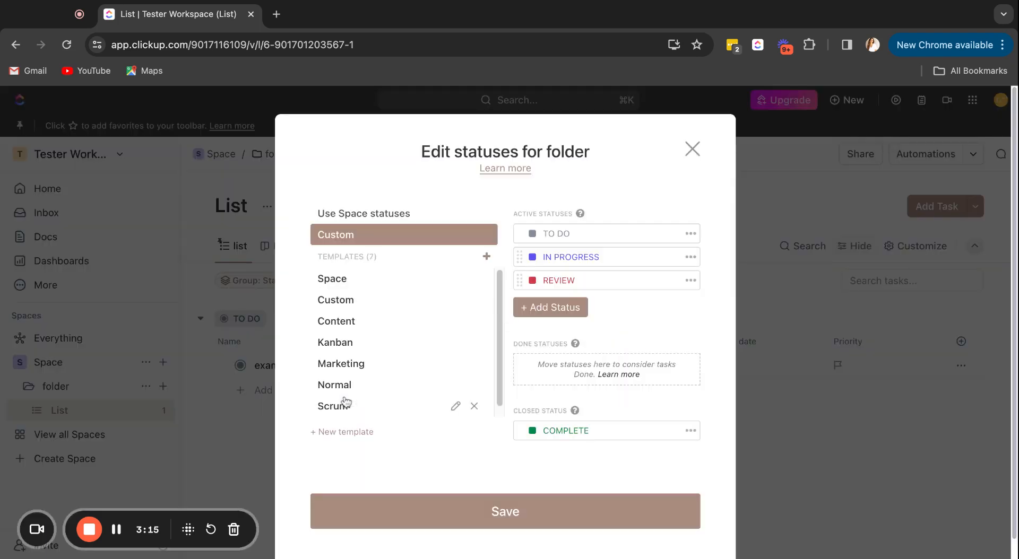
click(381, 217)
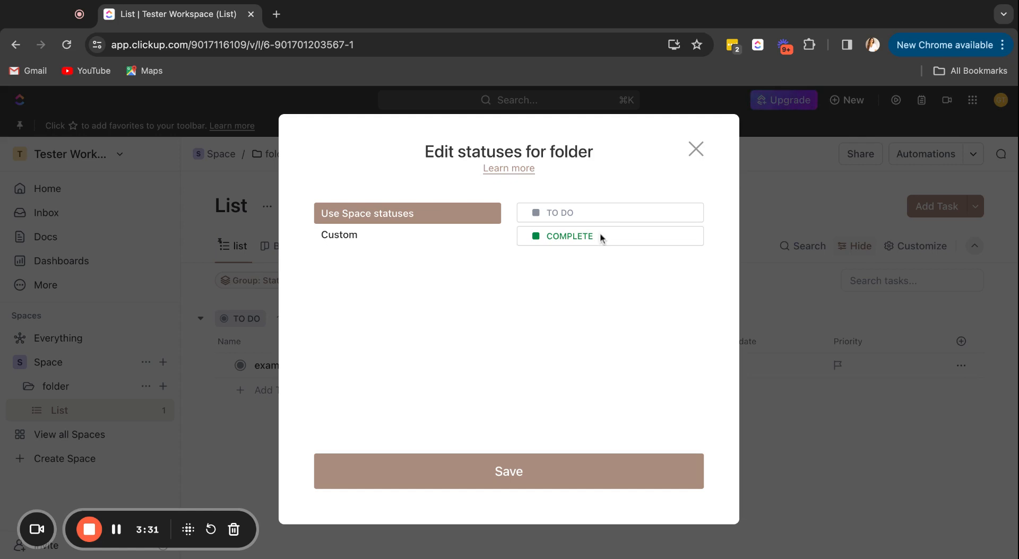
click(339, 235)
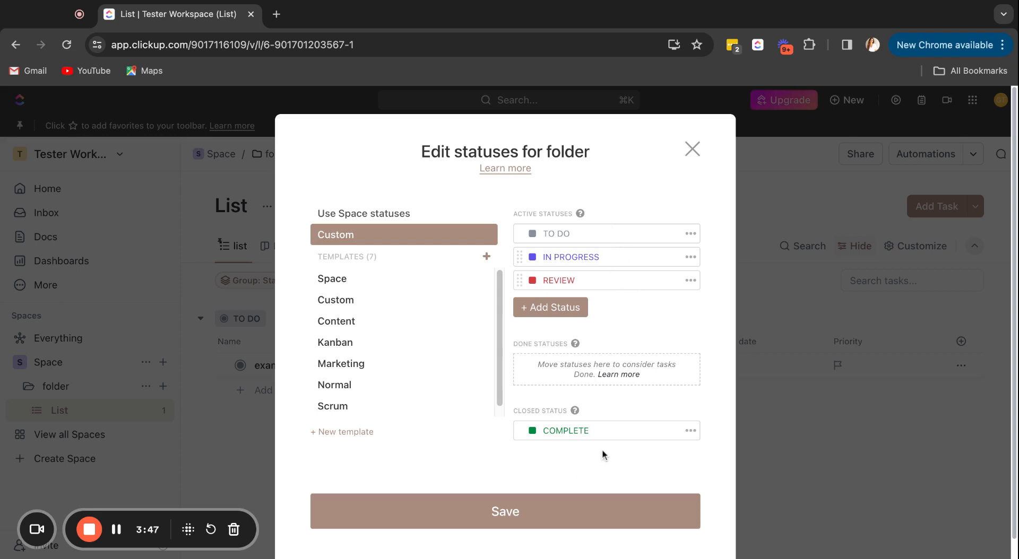
click(340, 366)
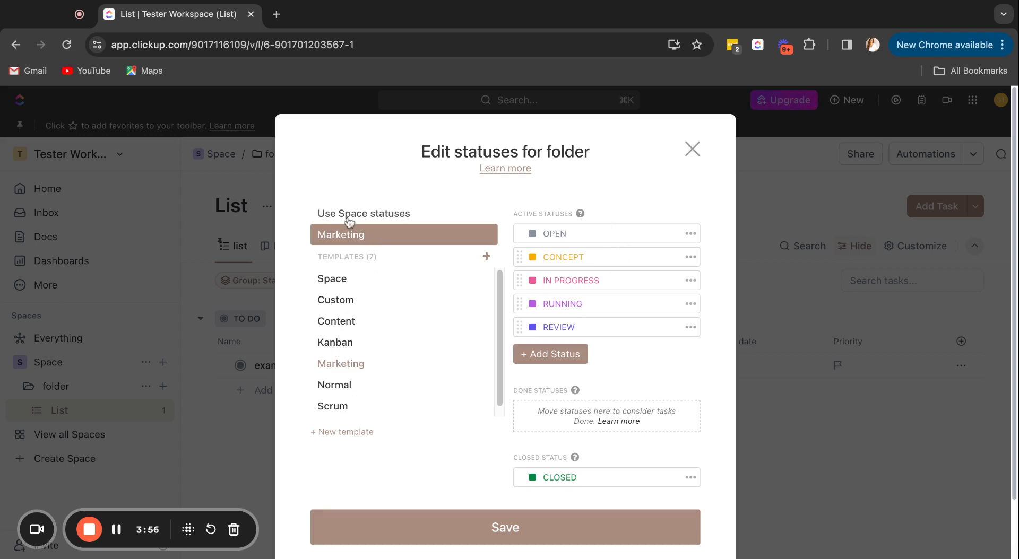
click(330, 281)
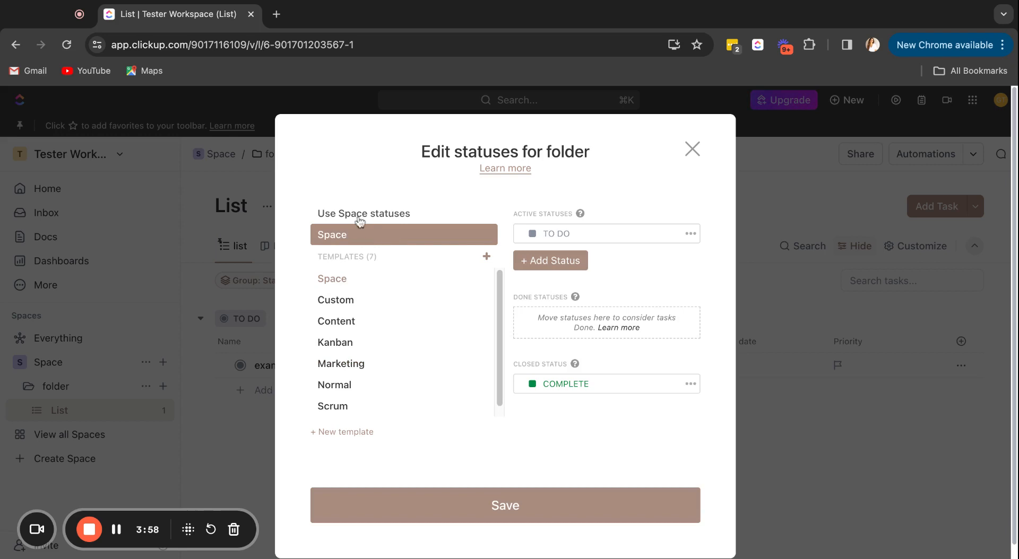
click(346, 233)
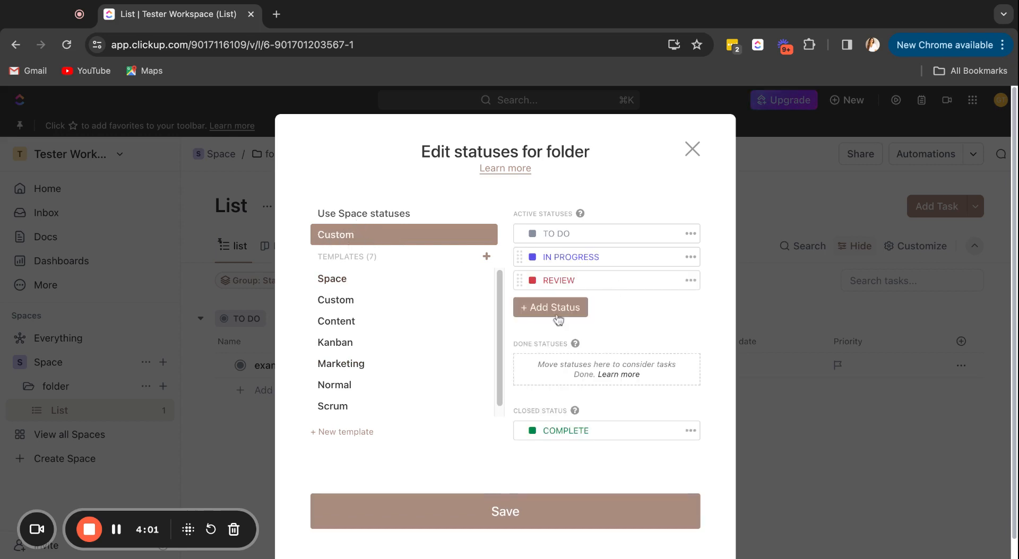
Step: Try REVIEW as a done status, return it to the active statuses below IN PROGRESS, and save the folder's statuses
drag(520, 280, 519, 342)
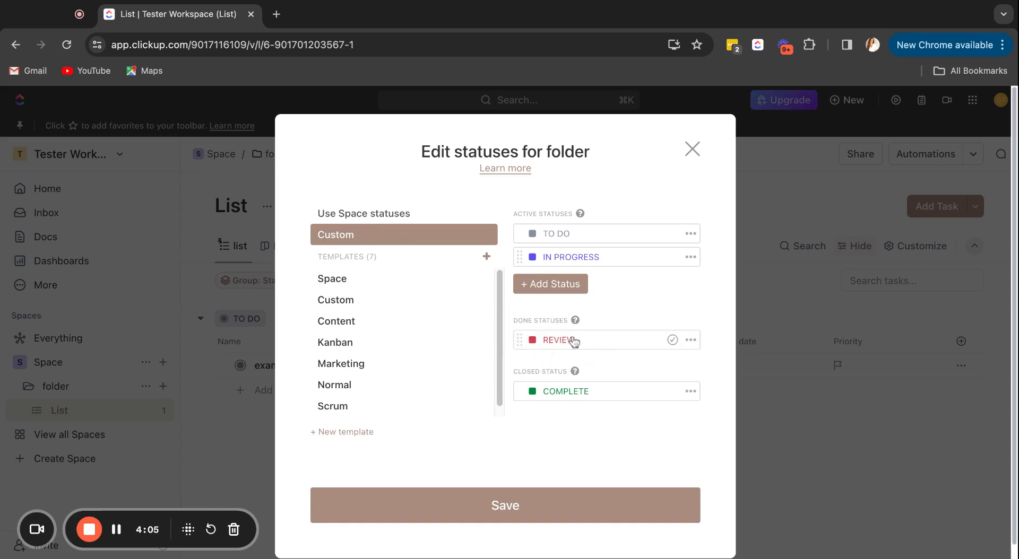
drag(522, 338, 523, 259)
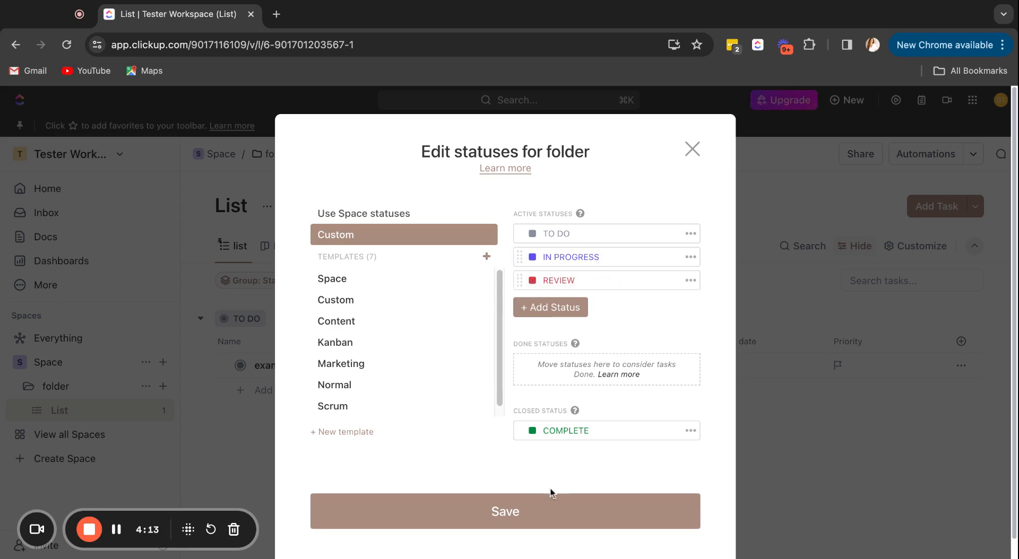
click(524, 513)
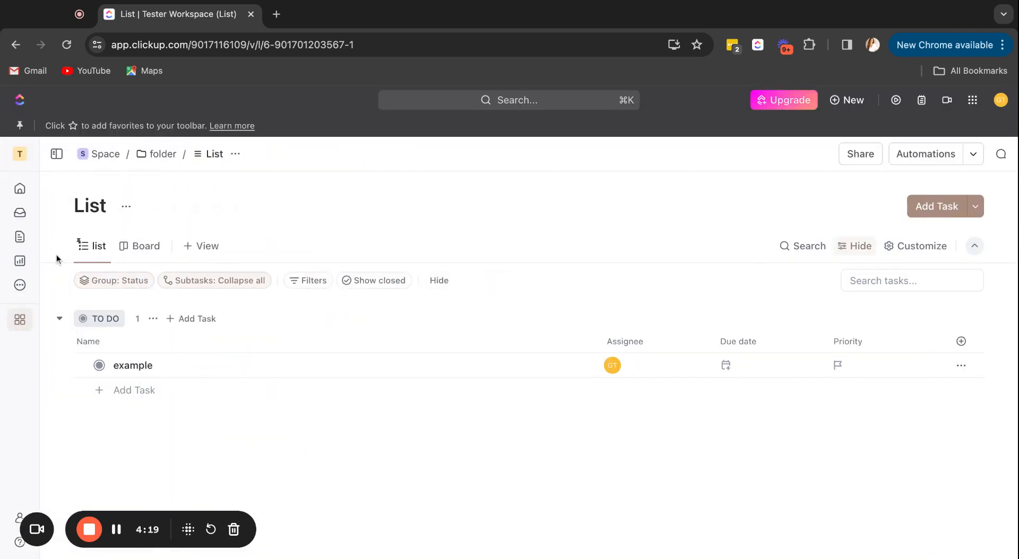
Step: Check the status options offered for the example task, keeping the sidebar collapsed and the task's status as it is
click(57, 155)
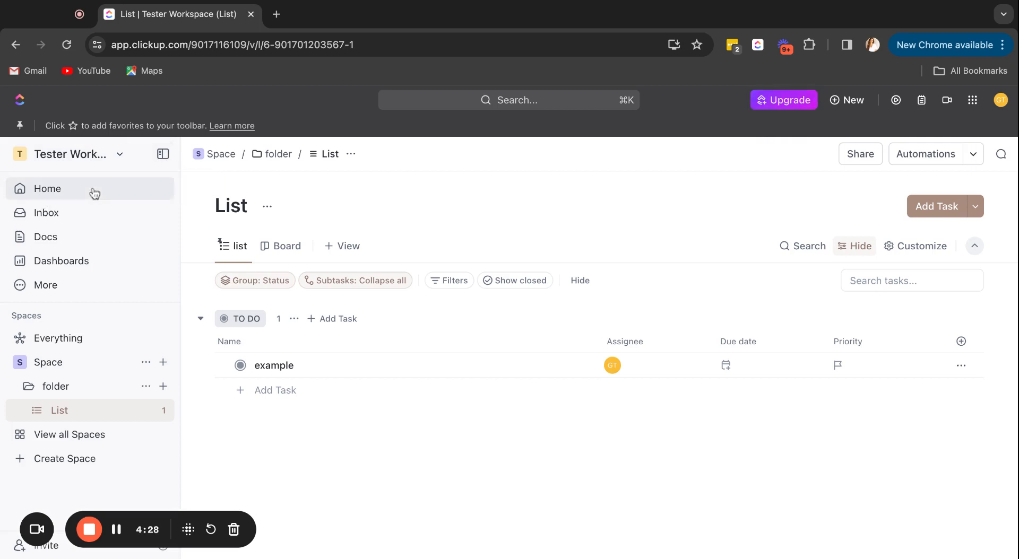
click(163, 154)
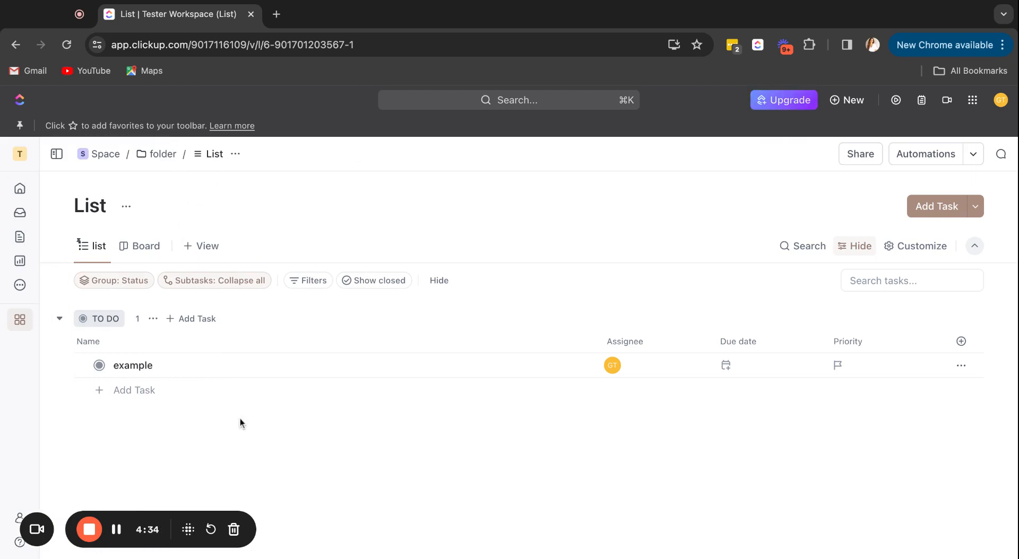
click(100, 365)
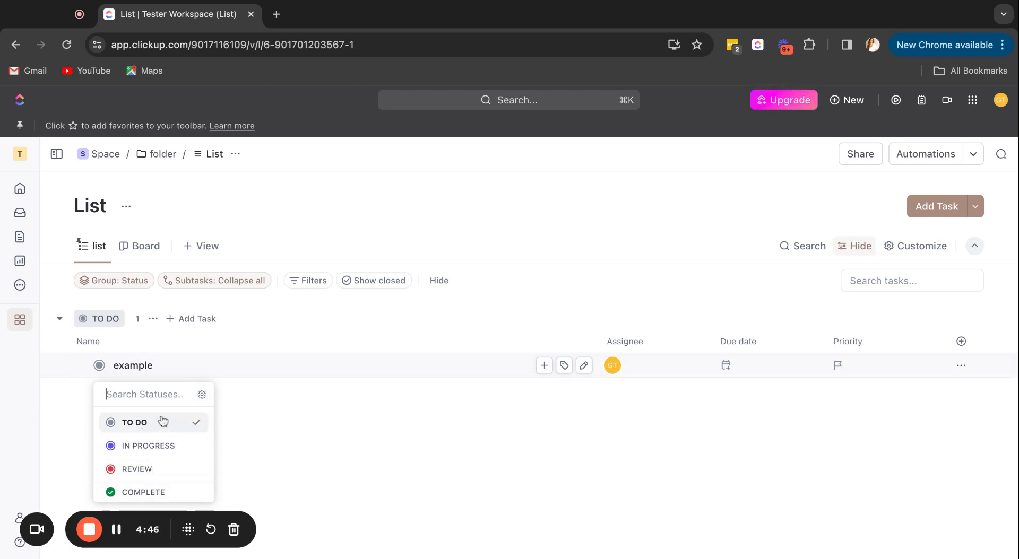
click(309, 438)
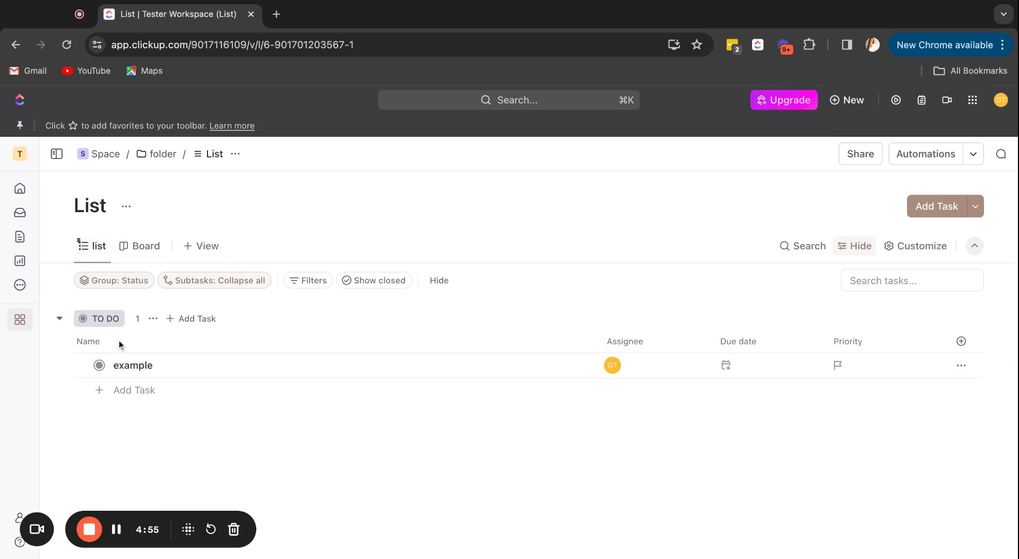
Step: Add three more tasks named "example" under TO DO and dismiss the creation notifications
click(137, 392)
text(e)
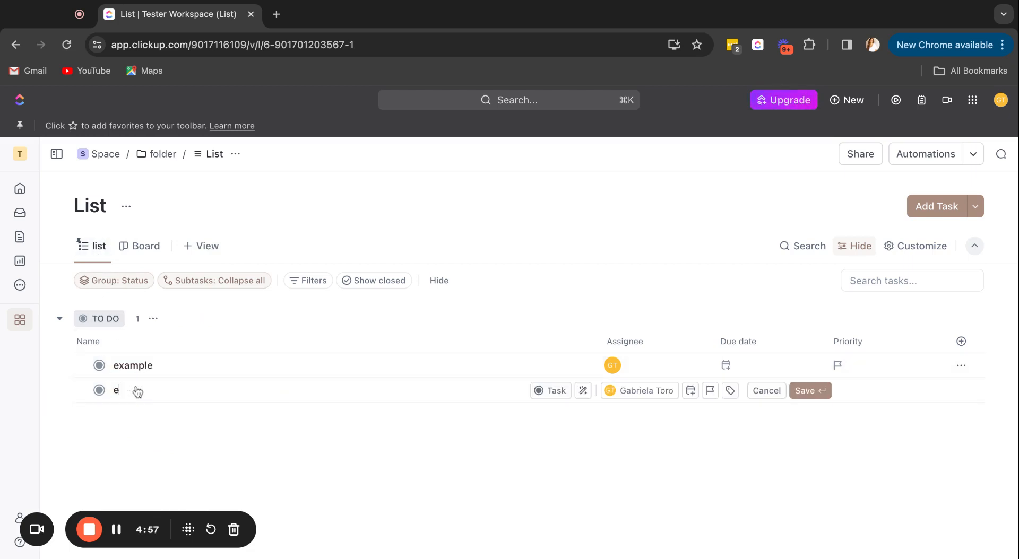
text(xample)
key(Return)
text(example)
key(Return)
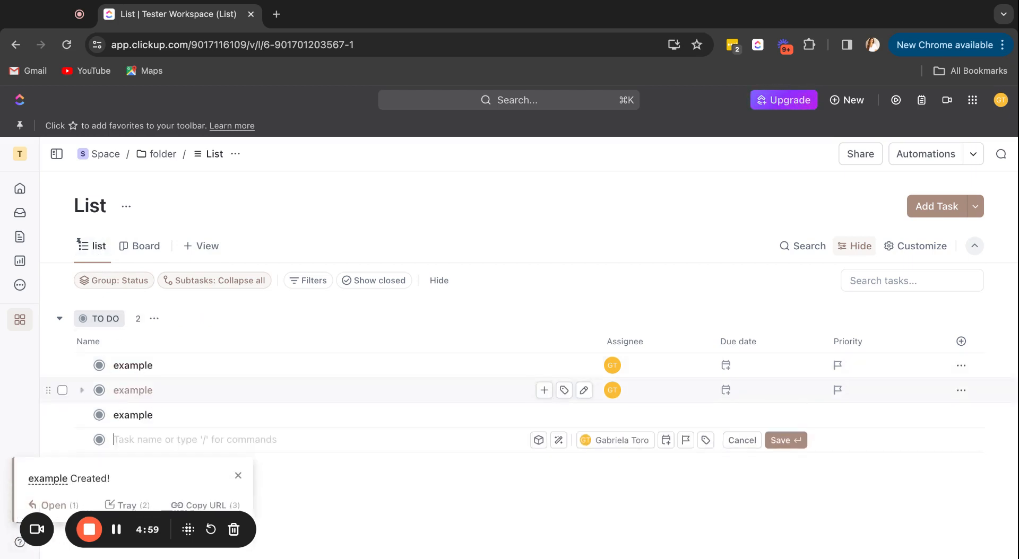
key(Return)
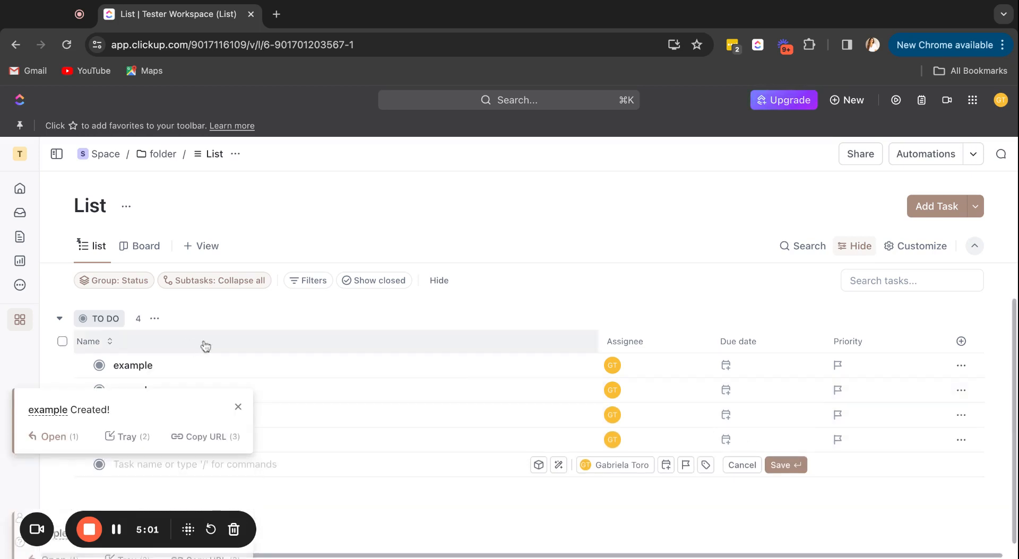
click(238, 409)
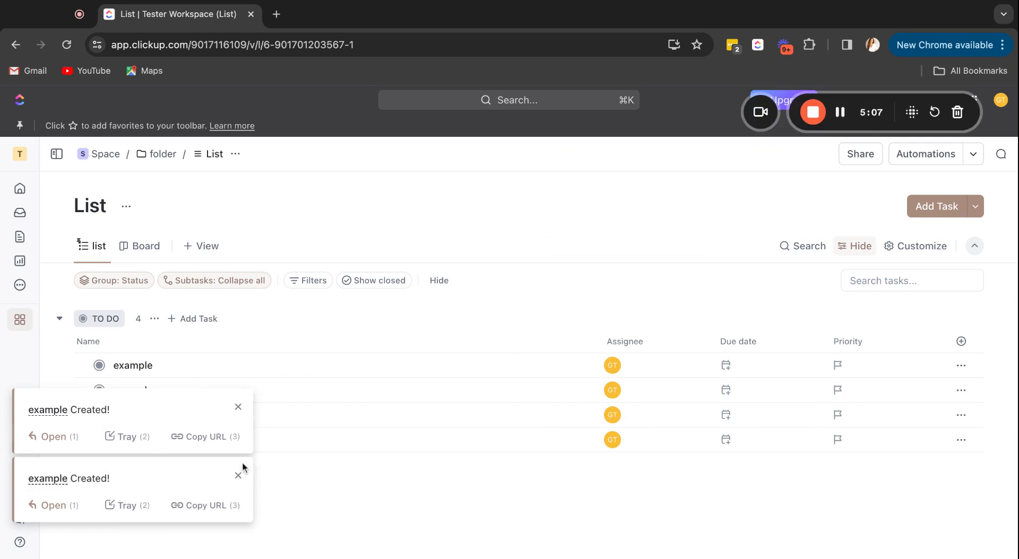
click(238, 410)
click(238, 479)
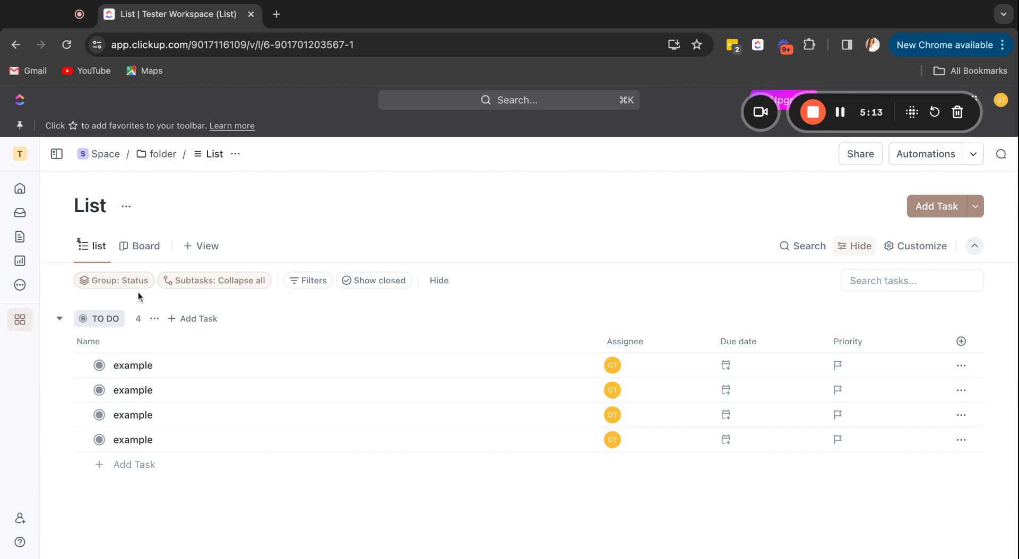
Step: In the Board view, move one example task to IN PROGRESS and another to REVIEW
click(141, 250)
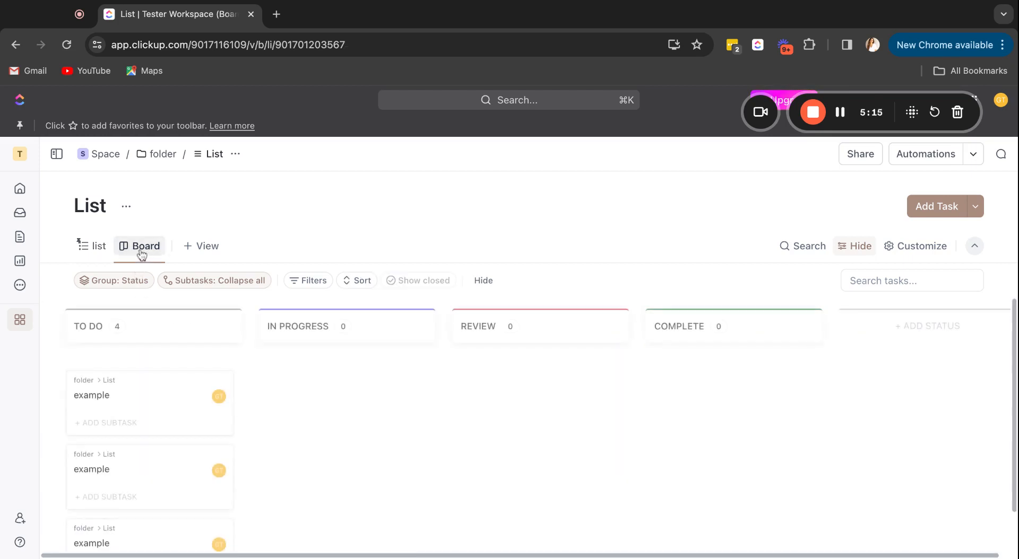
scroll(357, 442, down, 2)
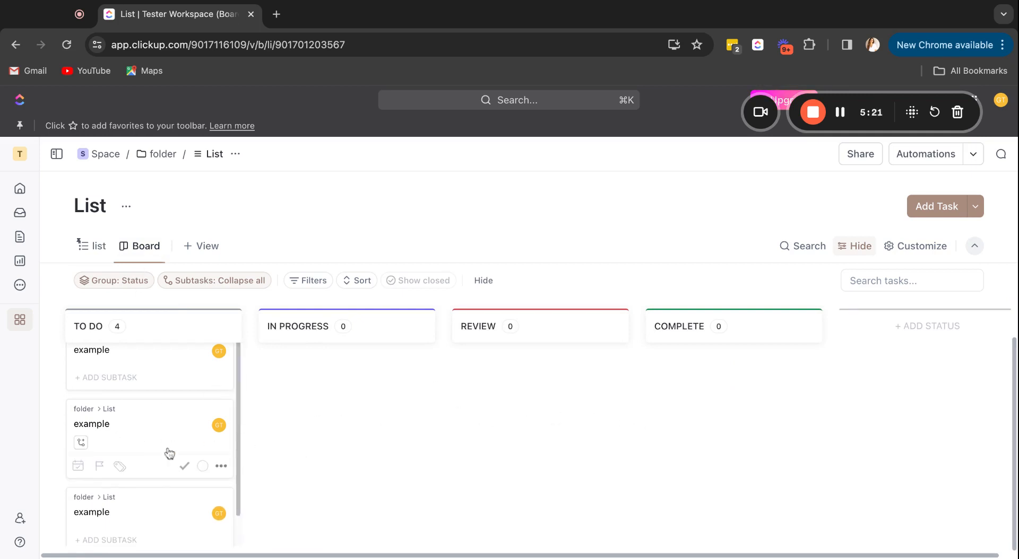
drag(144, 434, 359, 393)
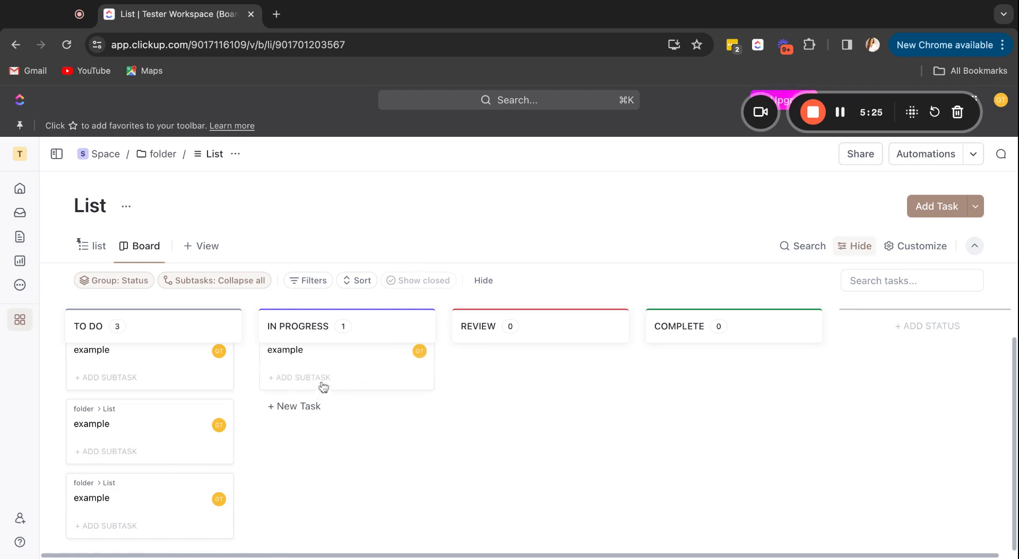
drag(171, 435, 377, 387)
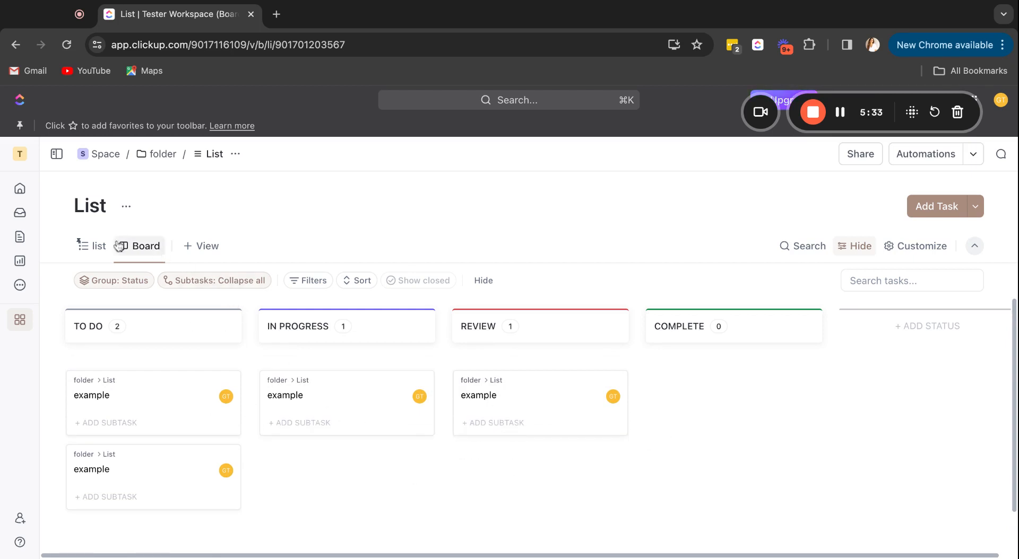
Step: Return to the list view and examine how the example tasks are grouped by status
click(99, 248)
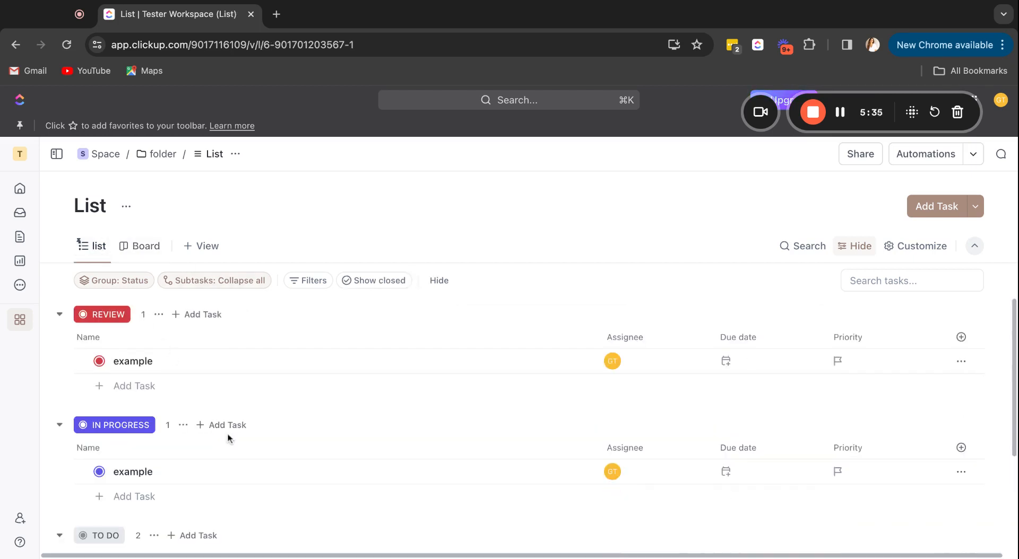
scroll(285, 423, down, 3)
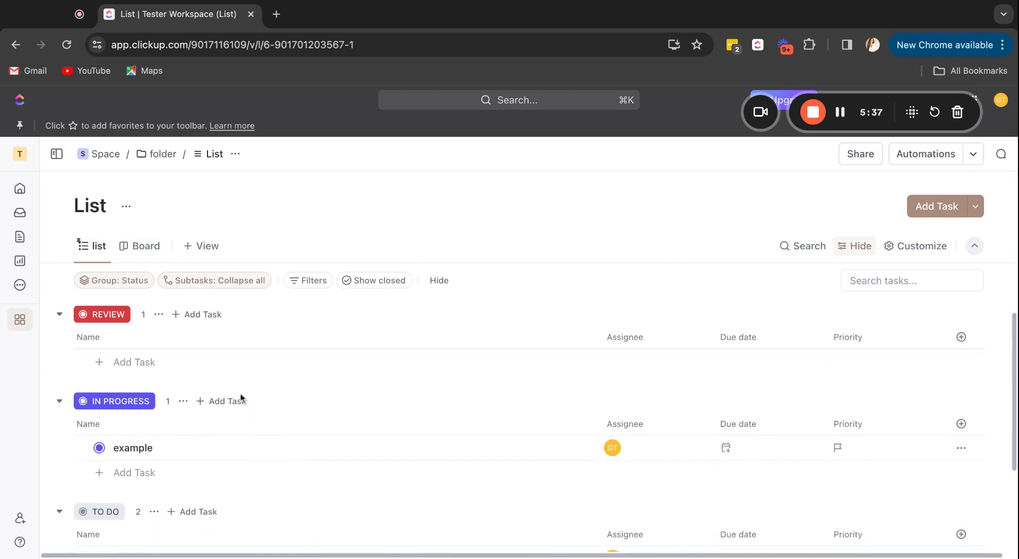
scroll(254, 407, up, 3)
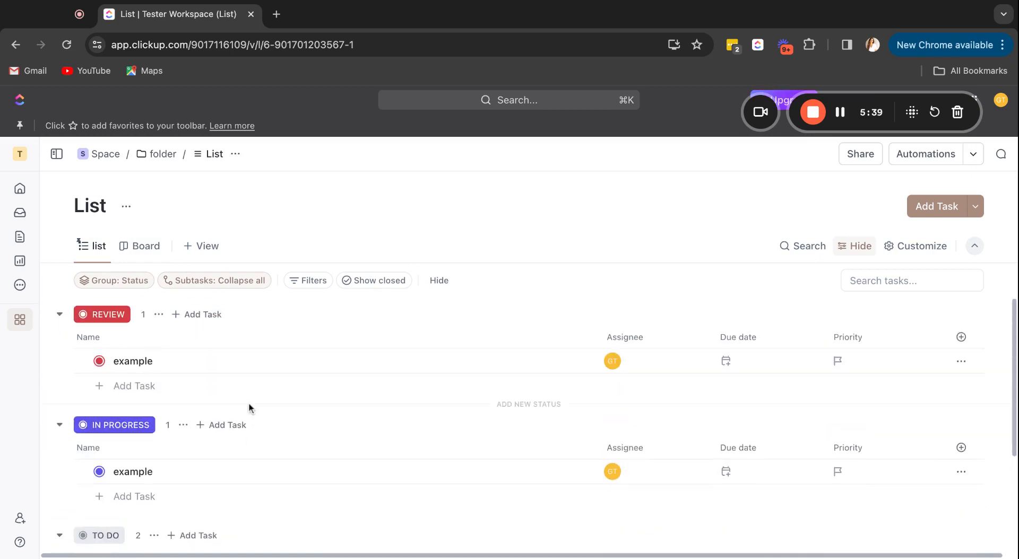
scroll(202, 451, down, 3)
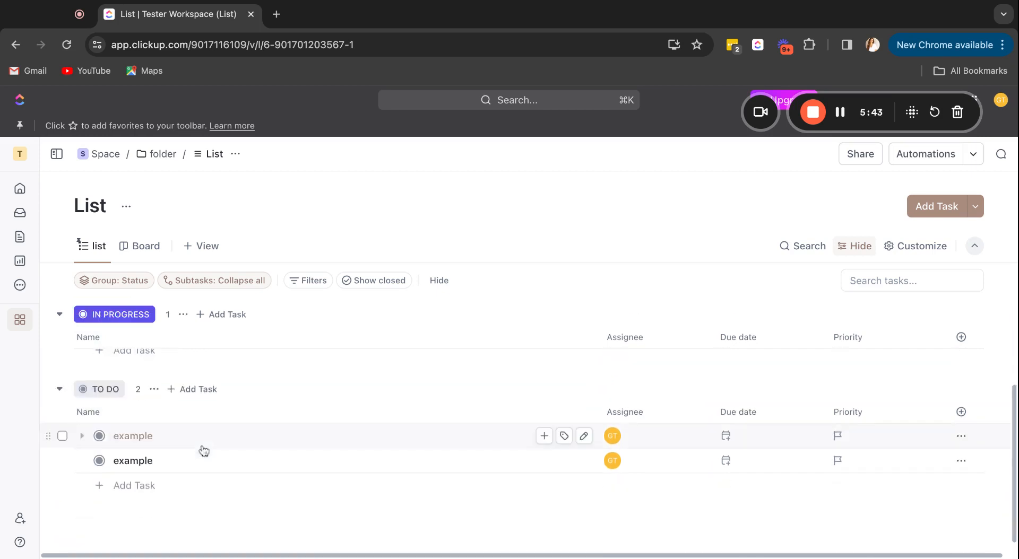
Step: Switch between the Board and list views to compare how each arranges the example tasks by status
click(142, 245)
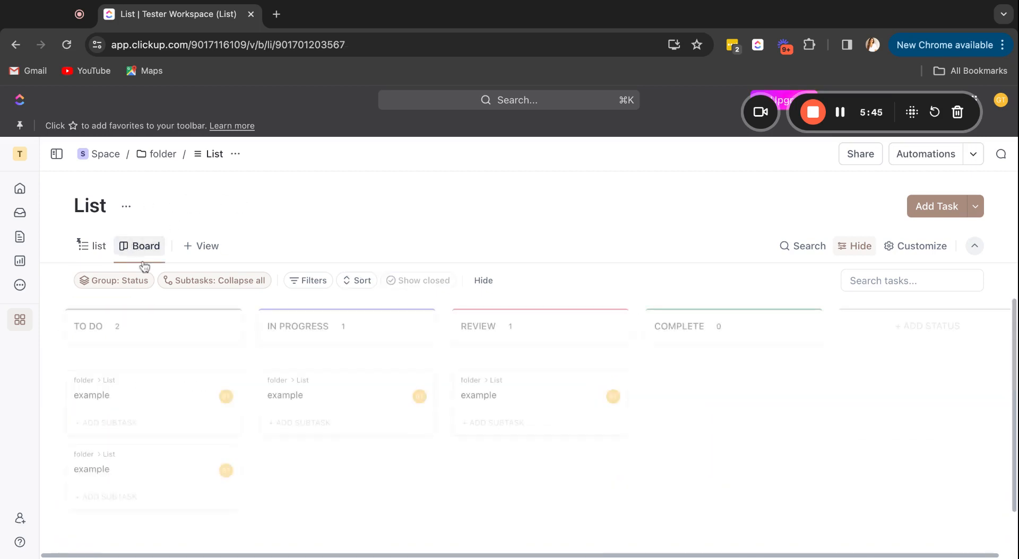
click(95, 248)
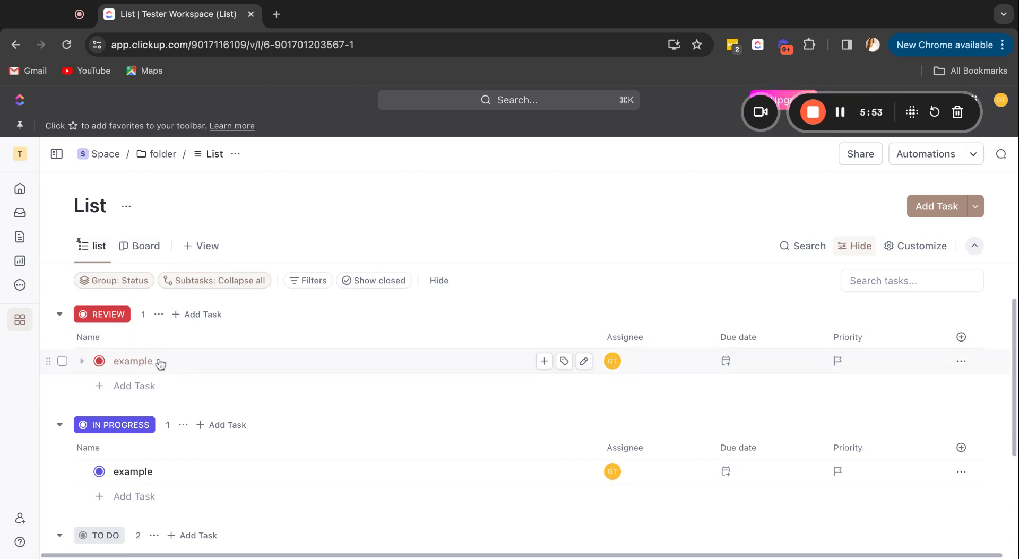
click(146, 247)
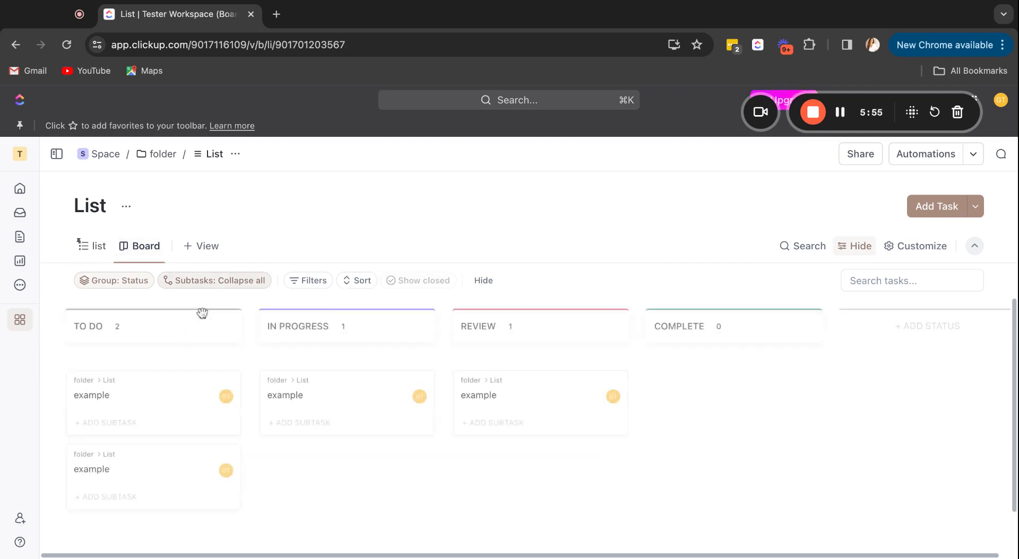
click(96, 249)
scroll(237, 419, down, 3)
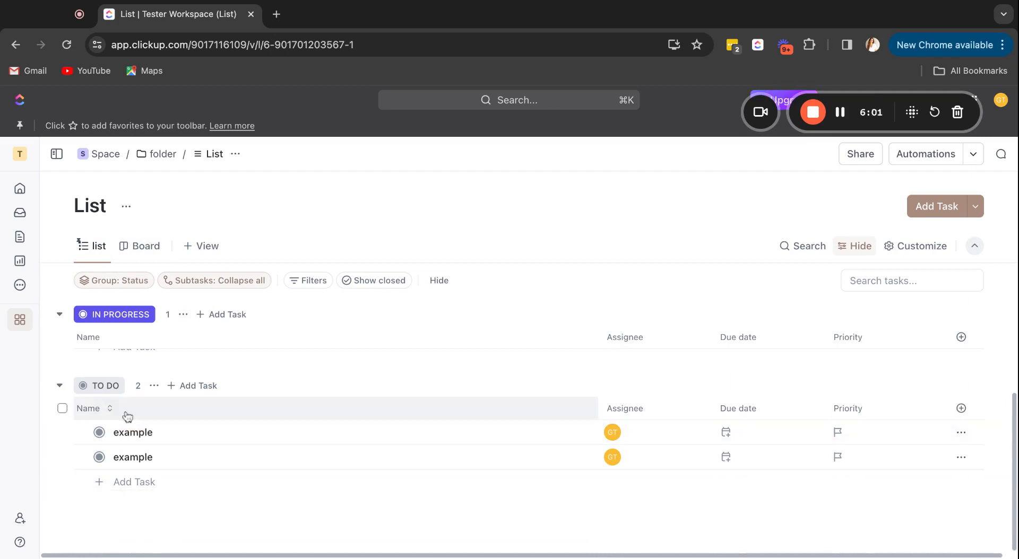
scroll(133, 414, up, 5)
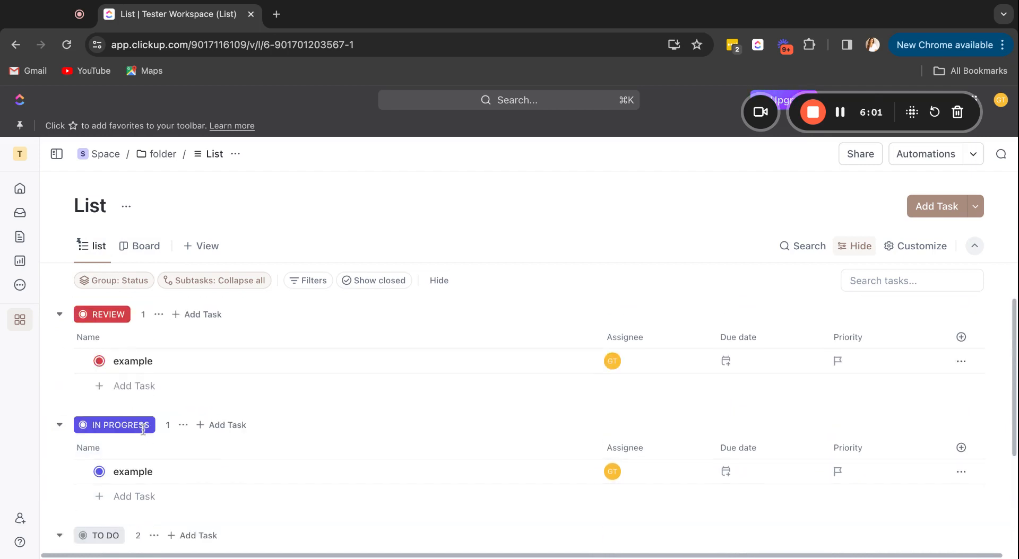
Step: Reverse the order of the status groups in the list so TO DO comes first, and look through the groups
click(100, 287)
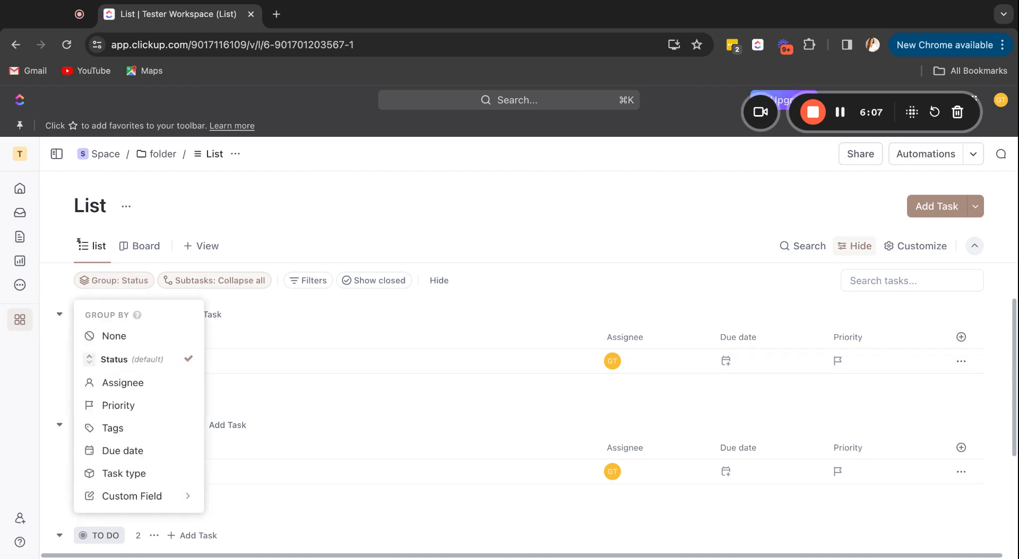
click(114, 360)
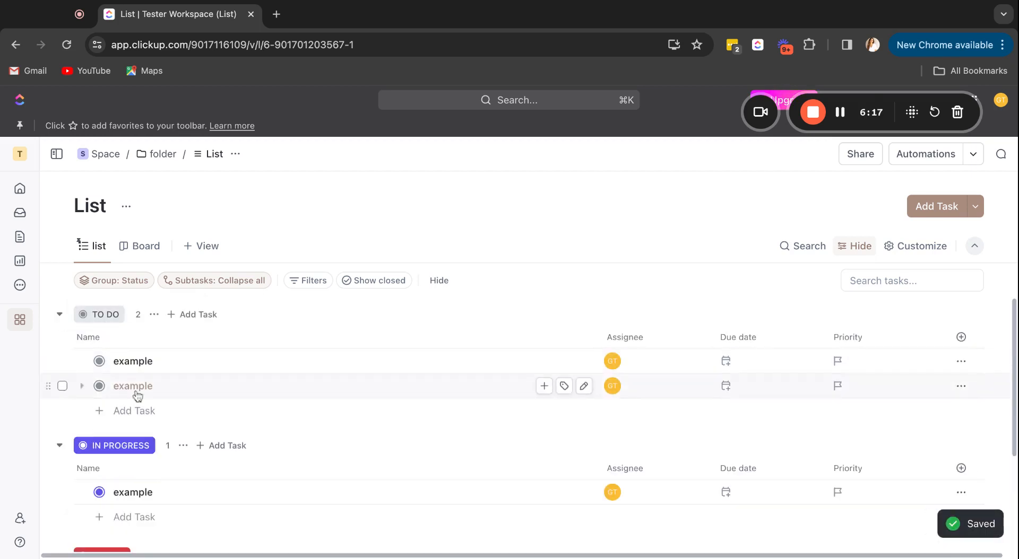
scroll(155, 403, down, 3)
scroll(157, 404, up, 3)
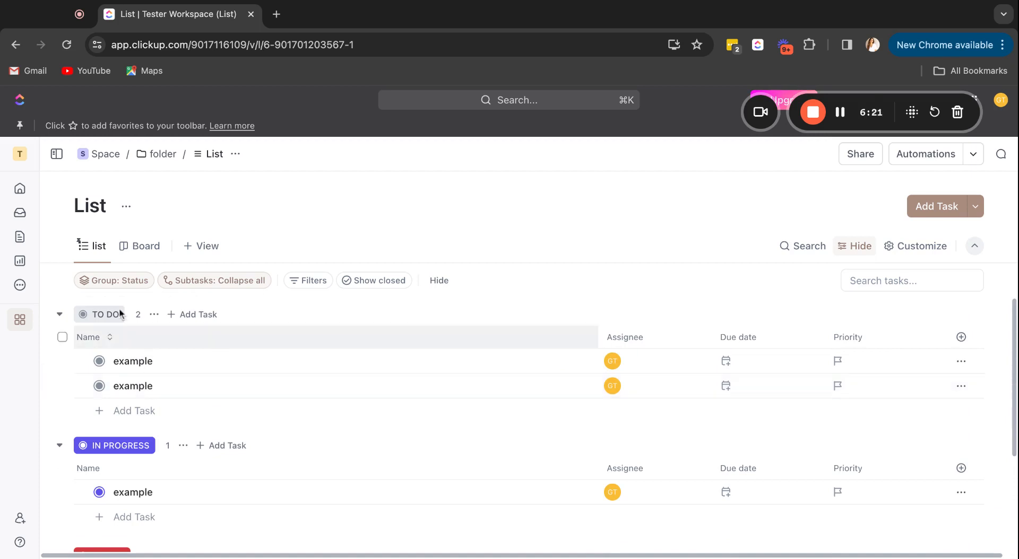
Step: Group the list's tasks by assignee and switch the grouping to priority
click(104, 284)
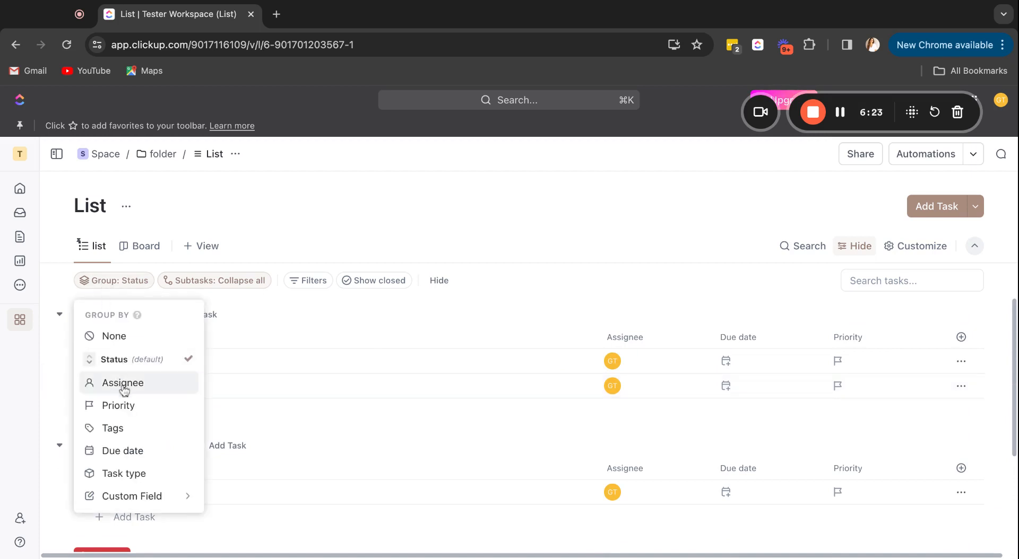
click(93, 386)
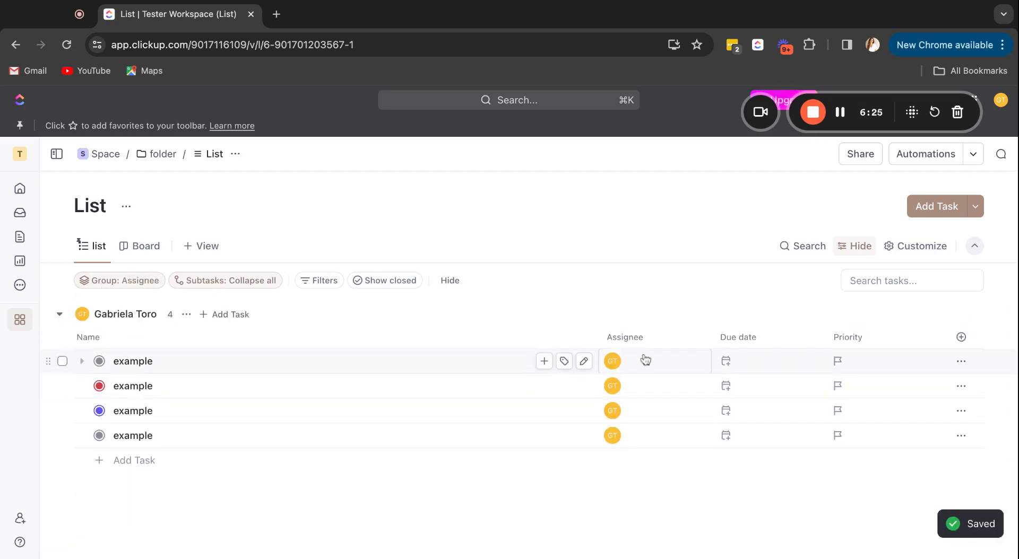
click(100, 282)
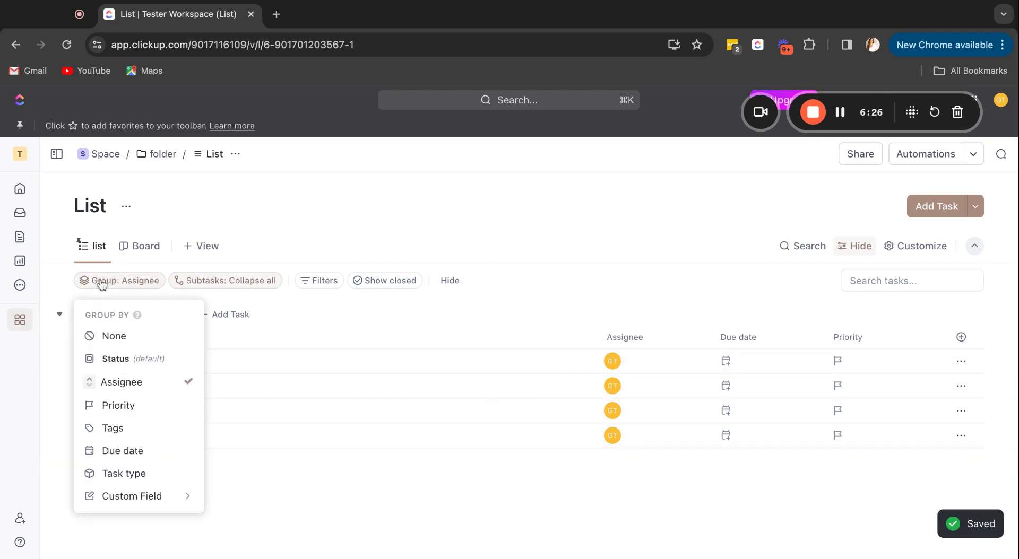
click(153, 414)
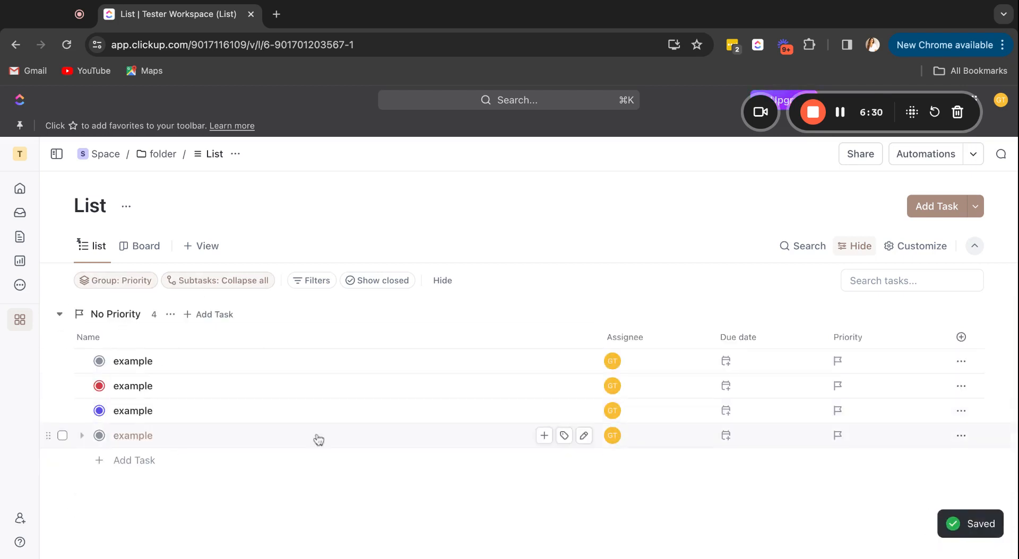
Step: Set the first TO DO example task's priority to Urgent and the IN PROGRESS example task's priority to Normal
click(838, 362)
click(870, 398)
click(838, 412)
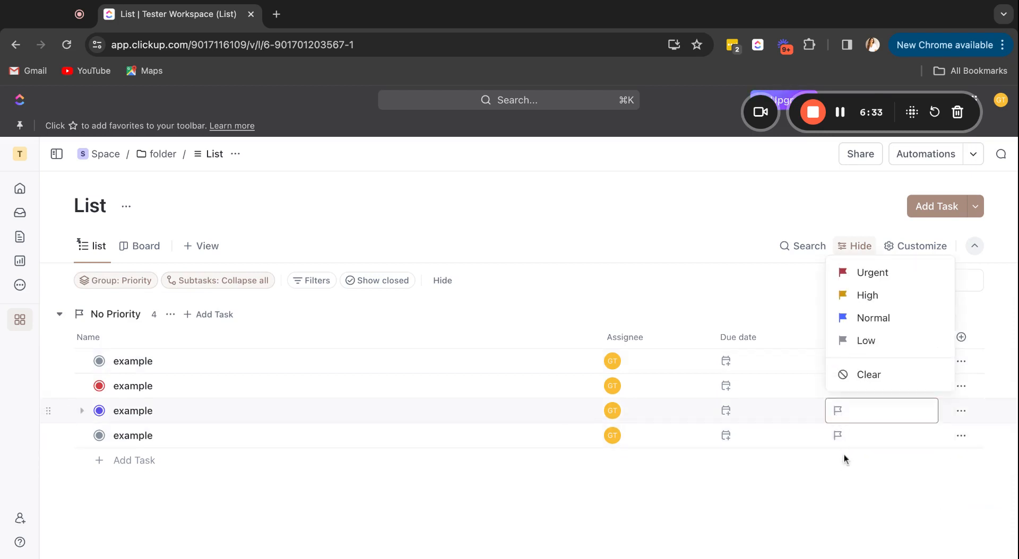
click(868, 321)
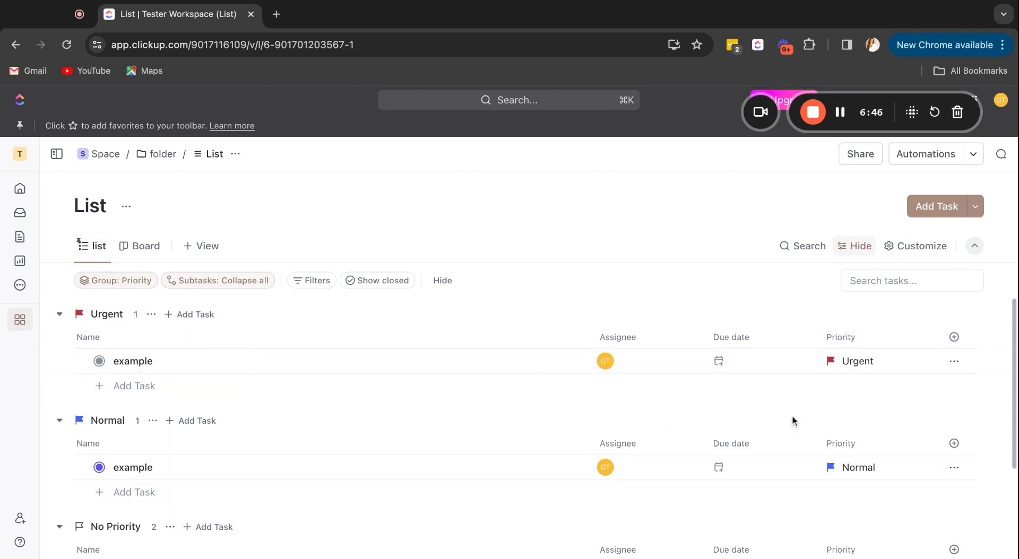
Step: Hide the Priority column and group the list by status
click(829, 340)
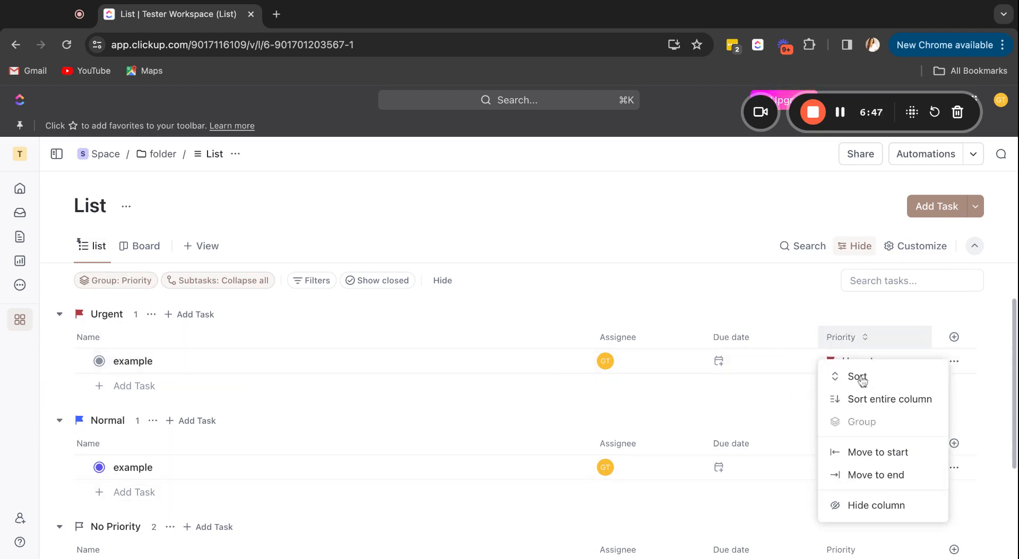
click(871, 505)
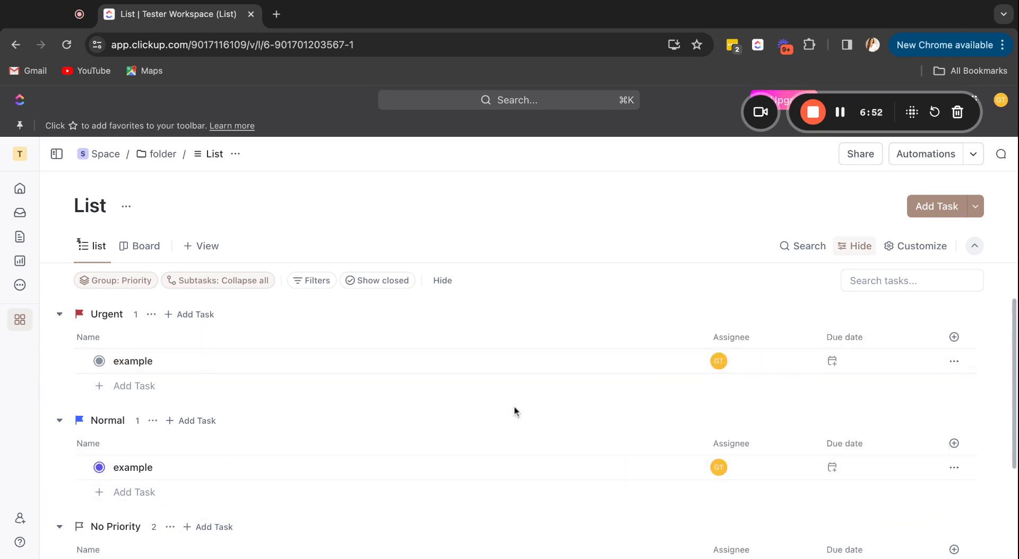
click(115, 280)
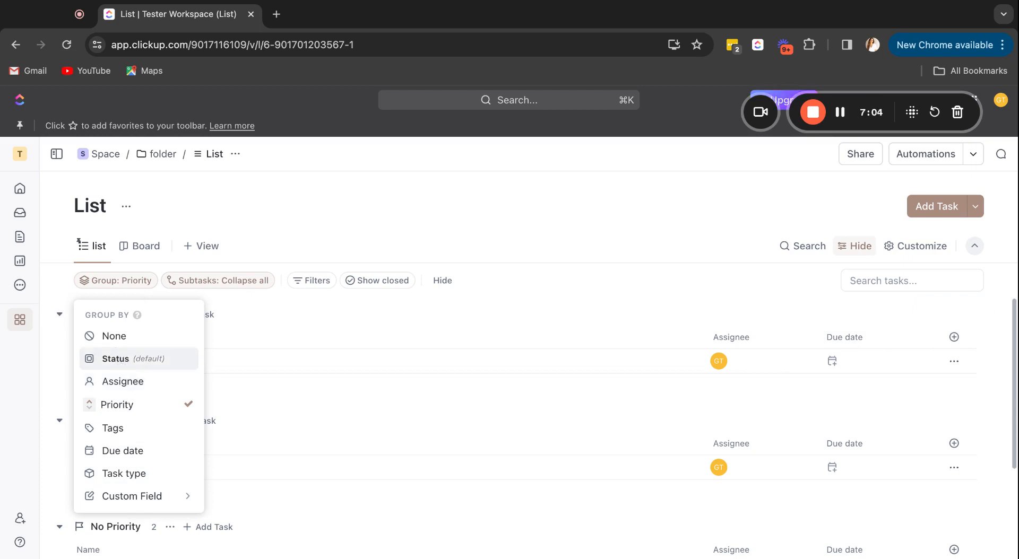
click(117, 360)
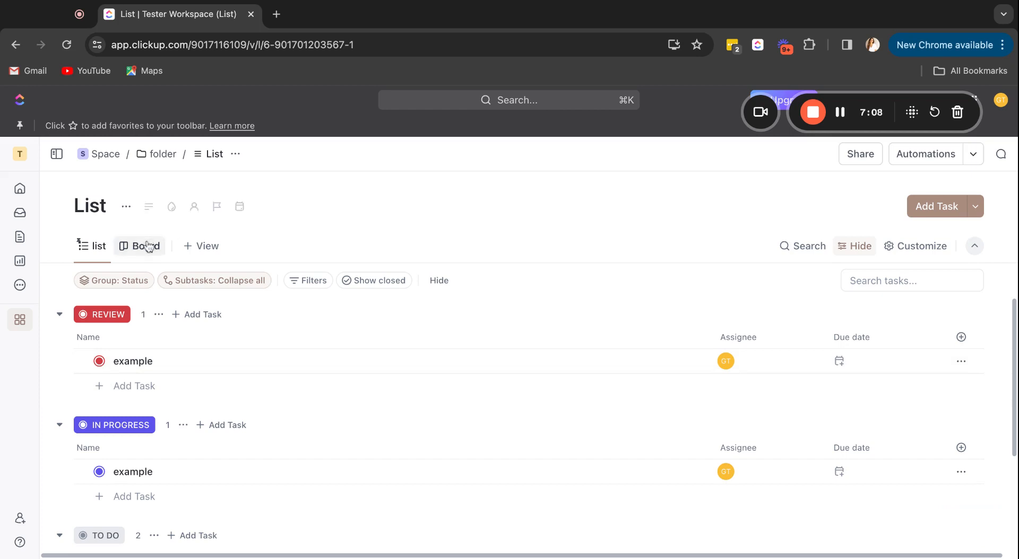
Step: Add a Calendar view to the list and look through the January 2024 month
click(200, 246)
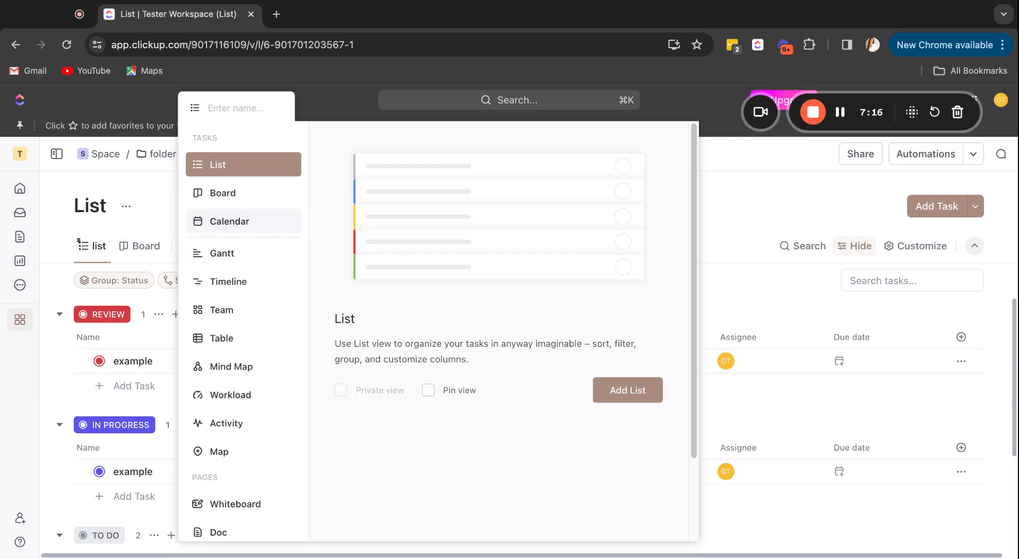
click(243, 221)
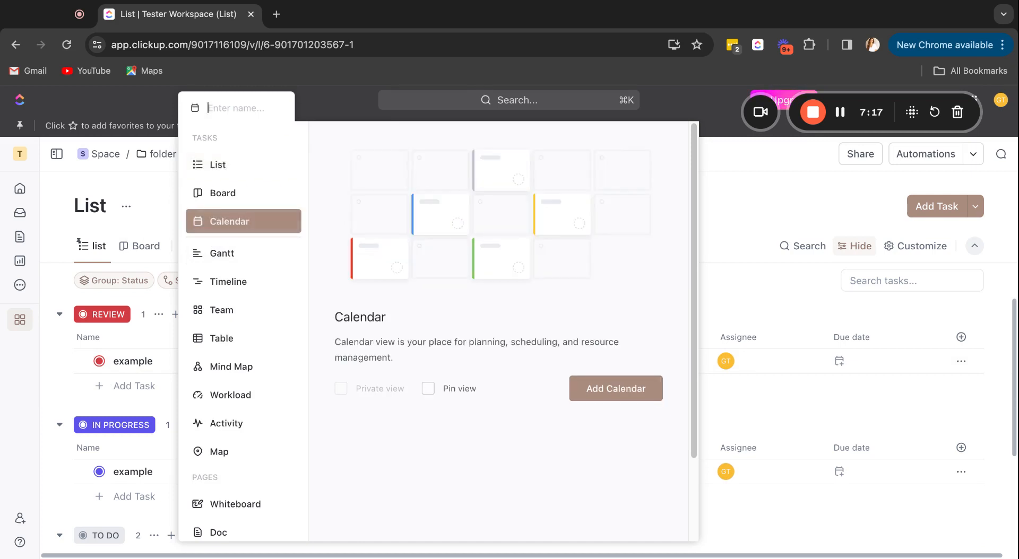
click(616, 391)
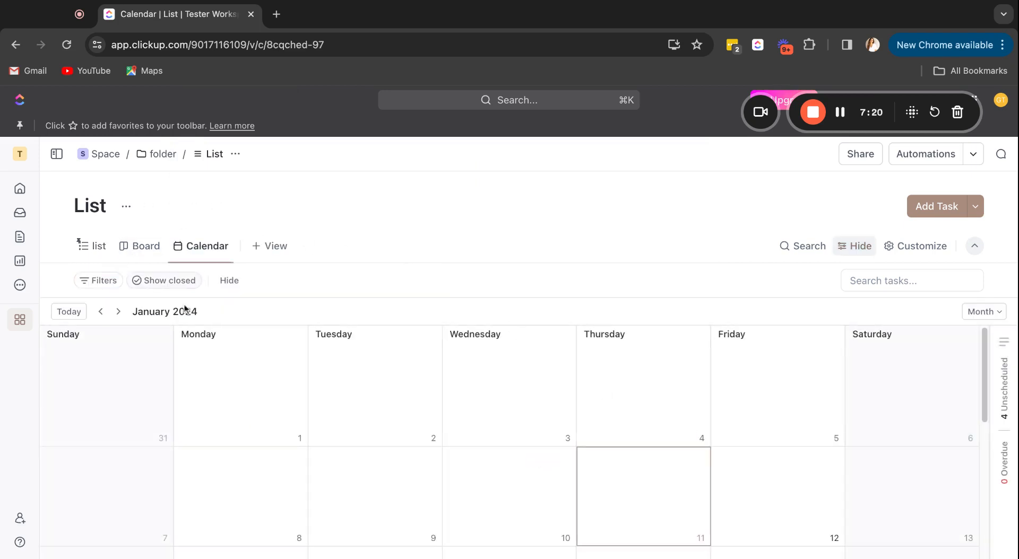
scroll(371, 416, down, 5)
scroll(398, 419, up, 5)
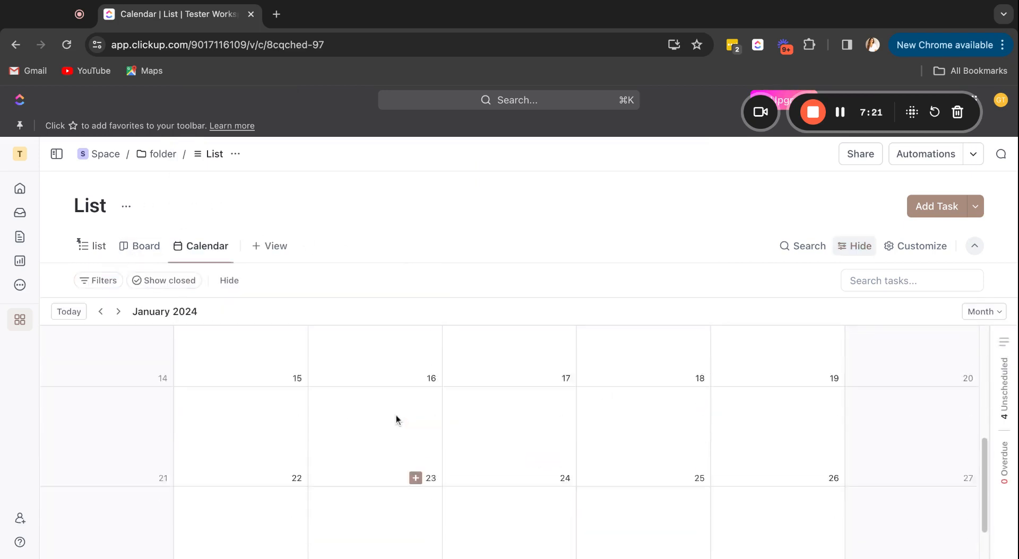
Step: In the list view, give the REVIEW task a start date of January 15 and a due date of January 19
click(99, 247)
click(848, 375)
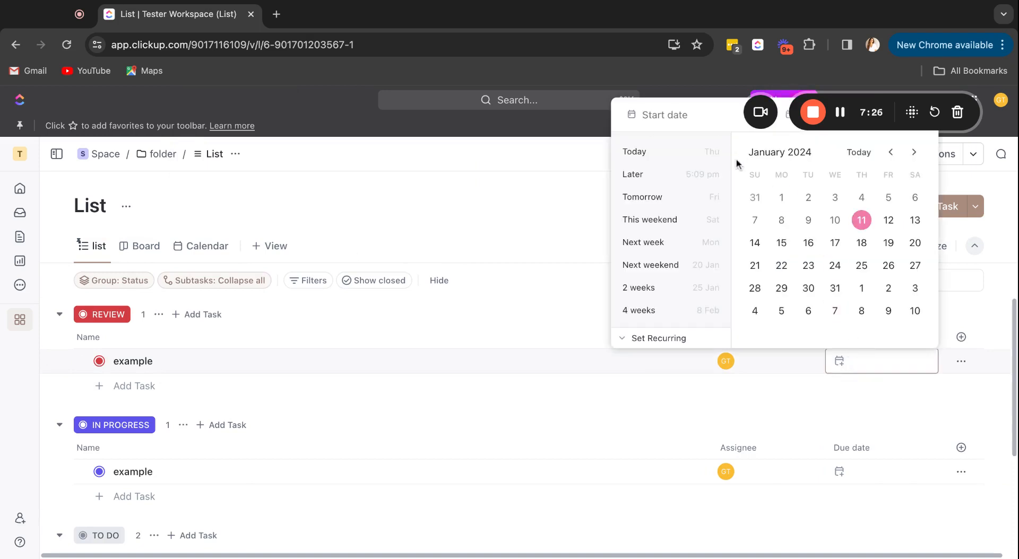
click(782, 244)
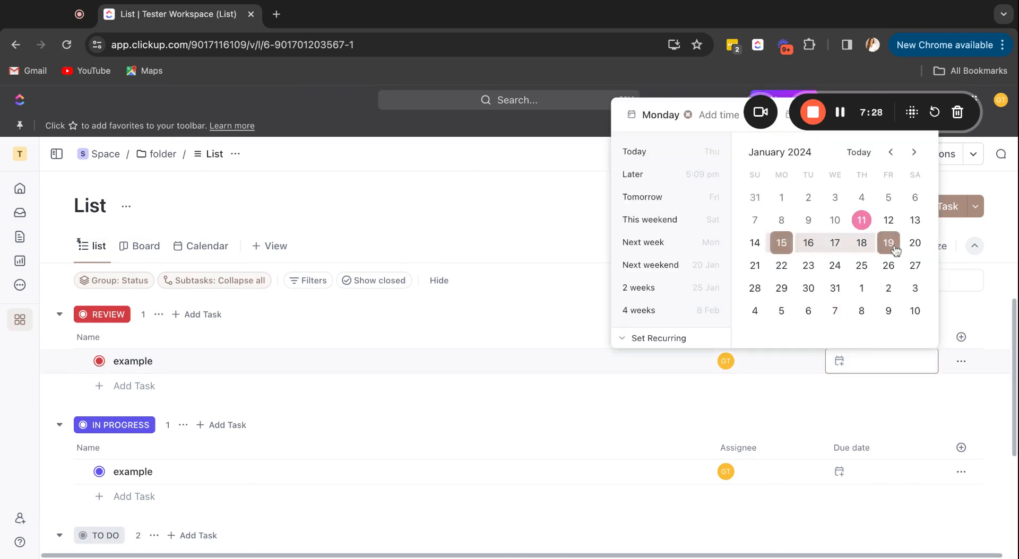
click(895, 248)
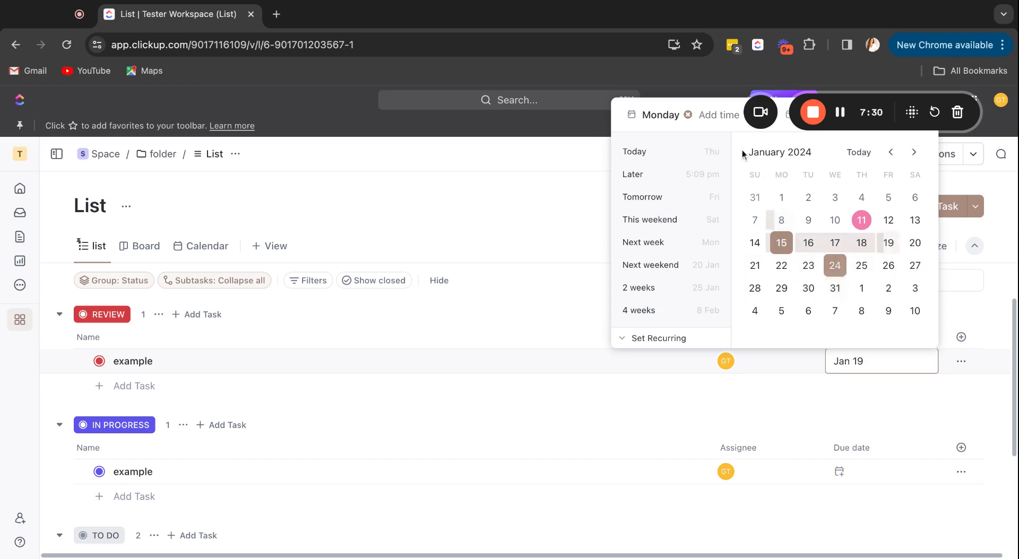
click(846, 518)
Step: Set the IN PROGRESS task's due date to January 26 and check the scheduled tasks in the Calendar view
click(841, 472)
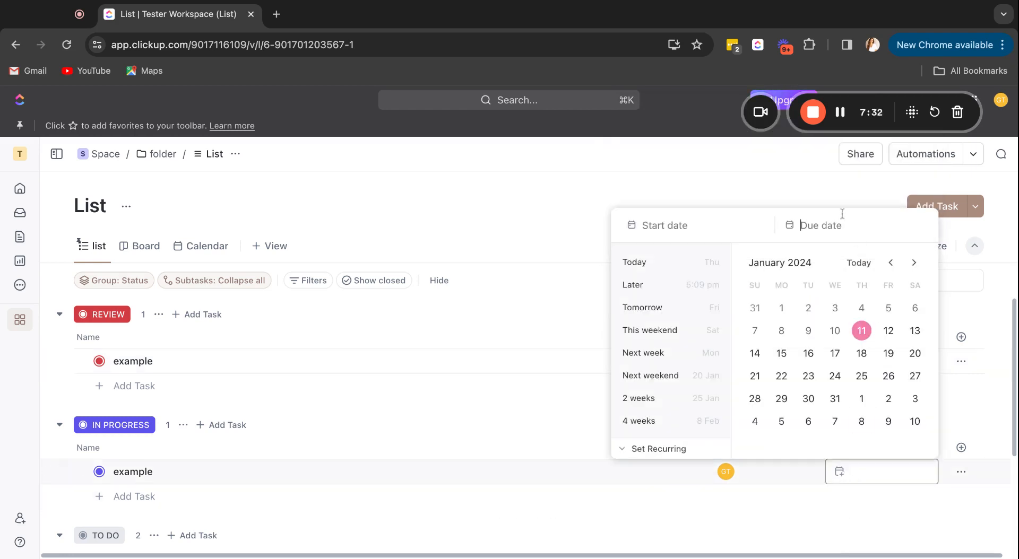
click(888, 375)
click(458, 369)
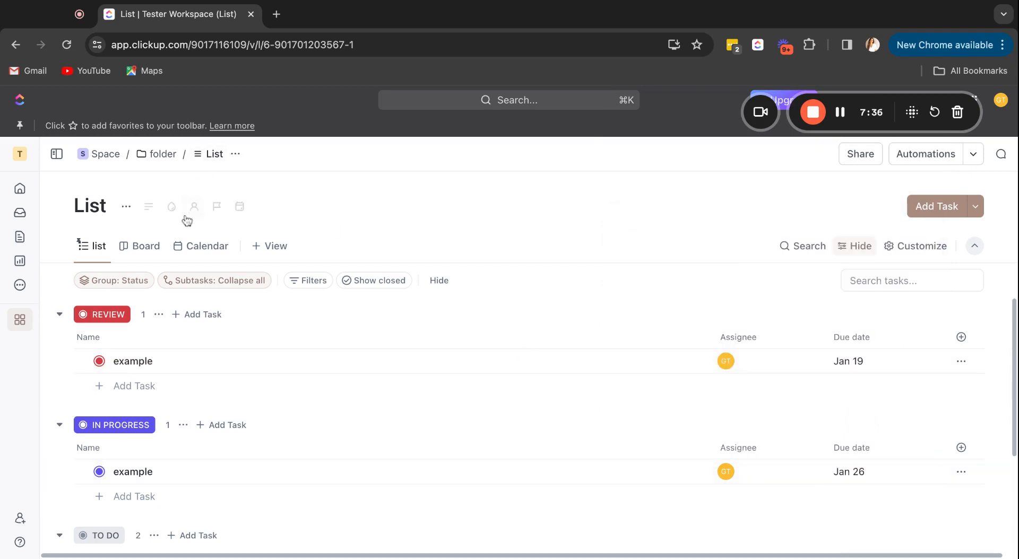
click(204, 245)
scroll(574, 350, down, 3)
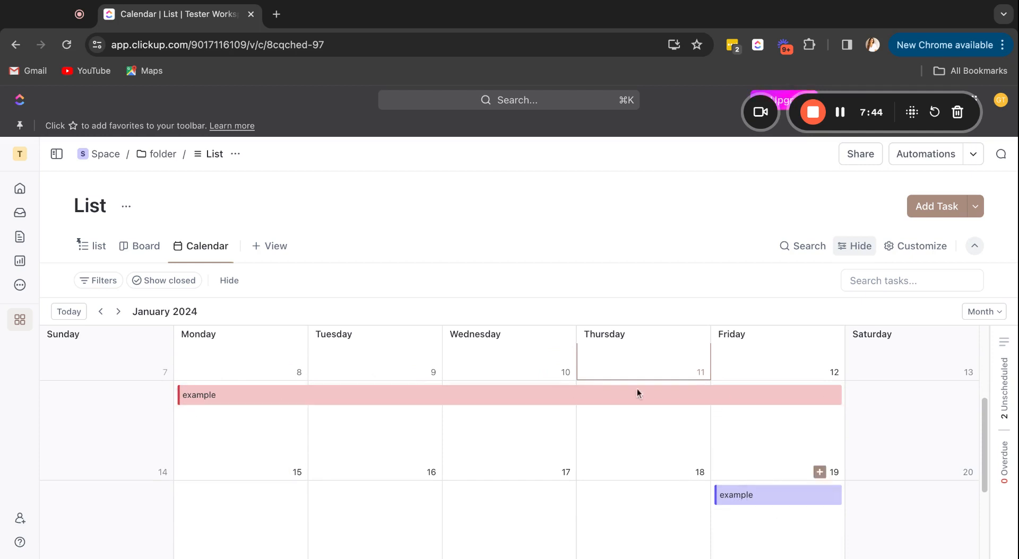
Step: Return to the list view and check the REVIEW task's start and due dates, leaving them as they are
click(97, 251)
click(841, 373)
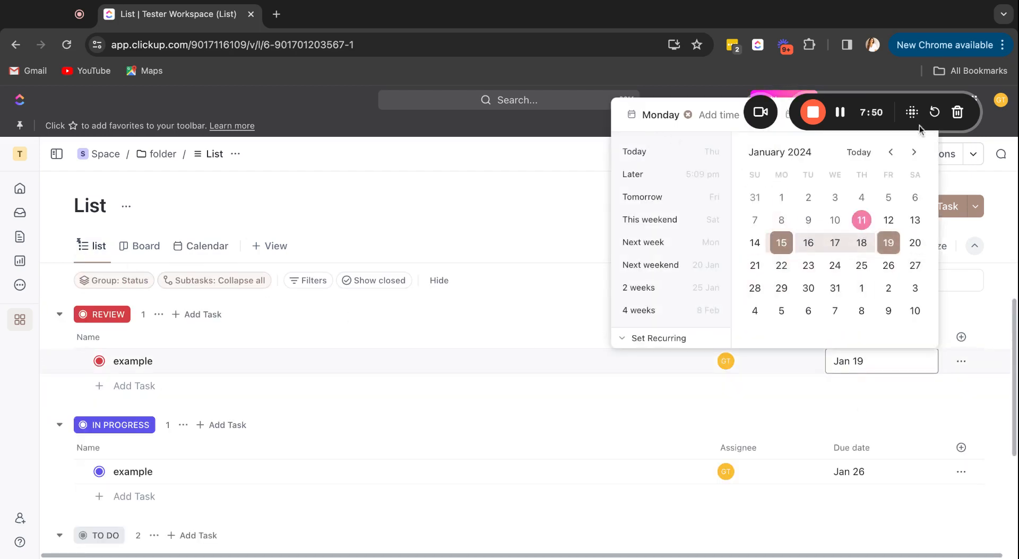
drag(920, 127, 141, 128)
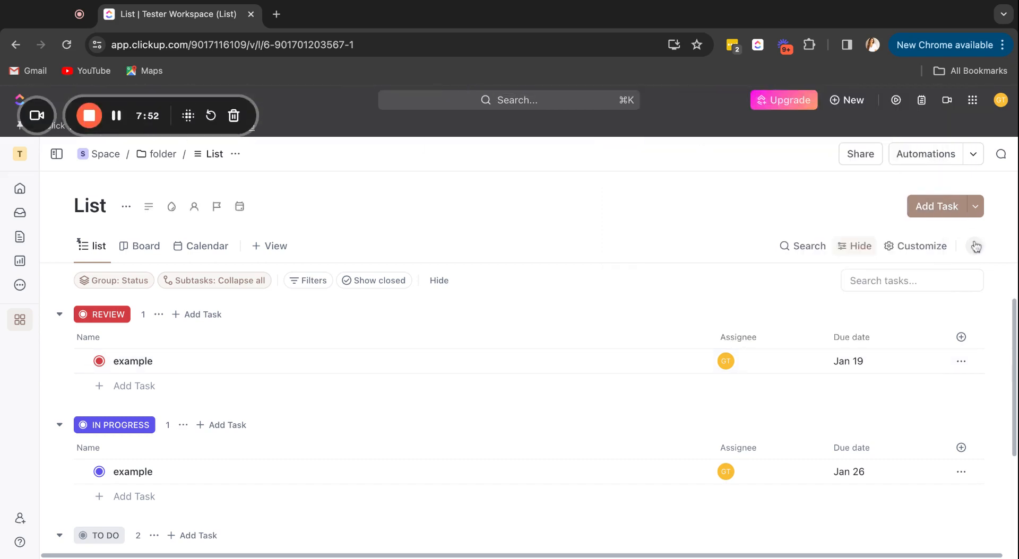
click(853, 364)
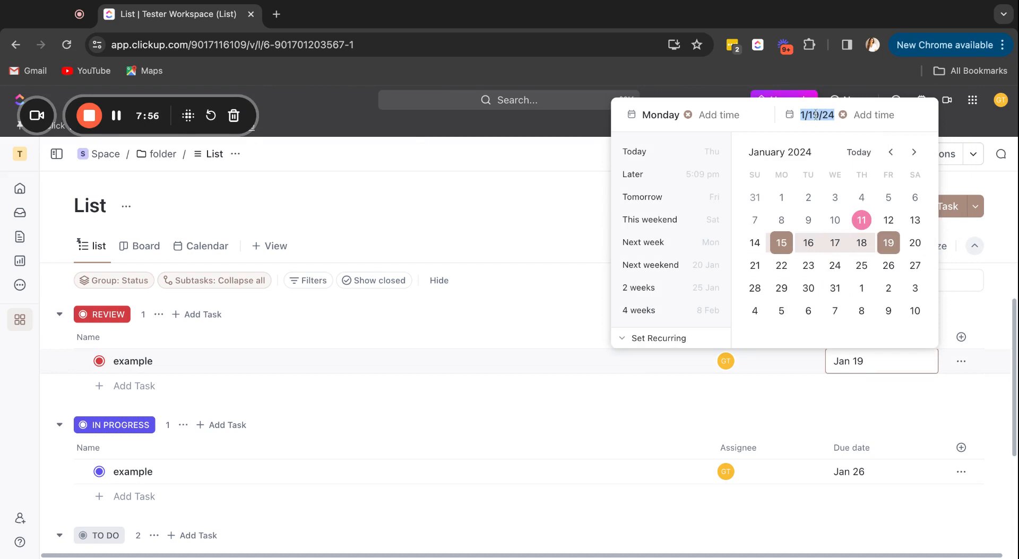
click(491, 413)
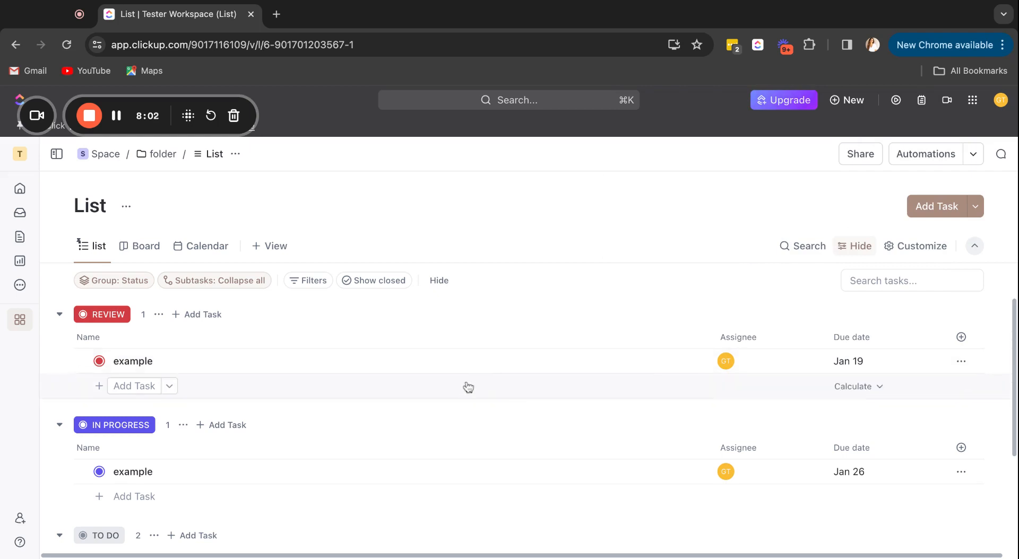
Step: Make the REVIEW task recur on a custom schedule of every 2 weeks on Tuesday and Friday, and save it
click(854, 362)
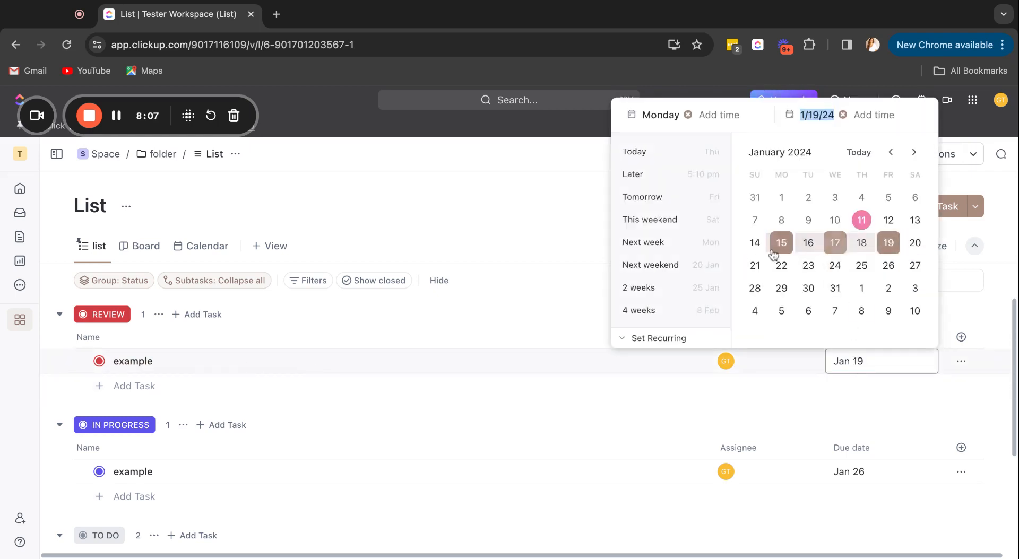
click(655, 345)
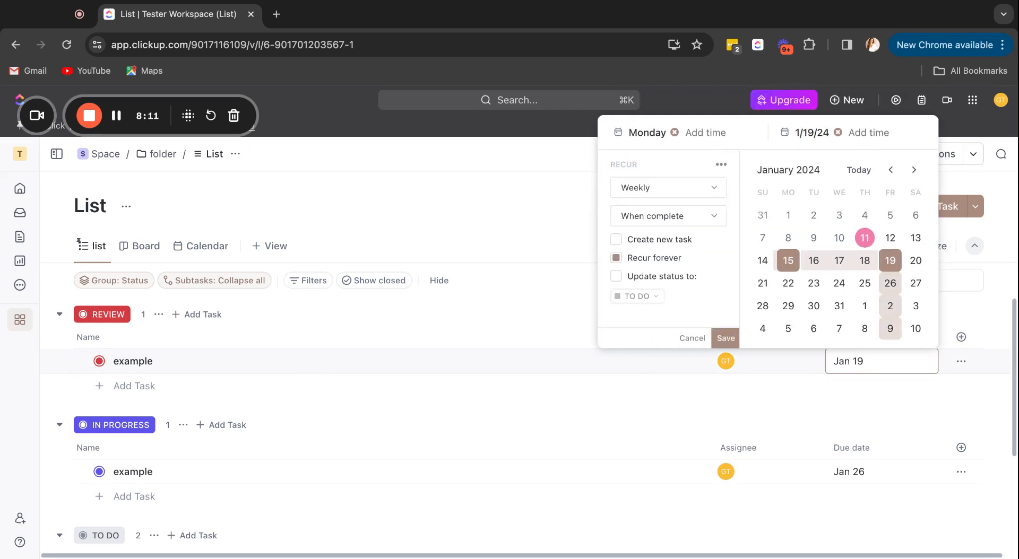
click(645, 192)
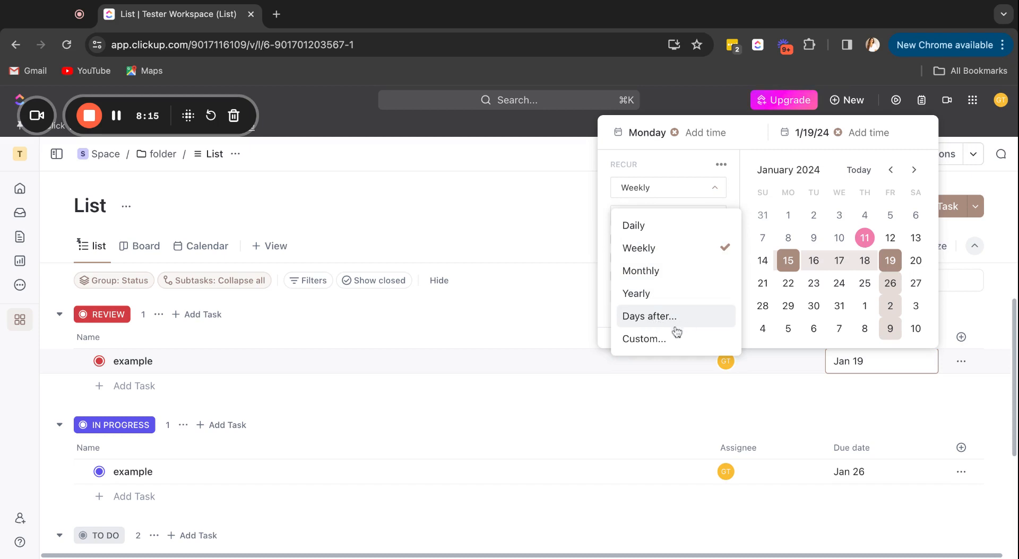
click(645, 341)
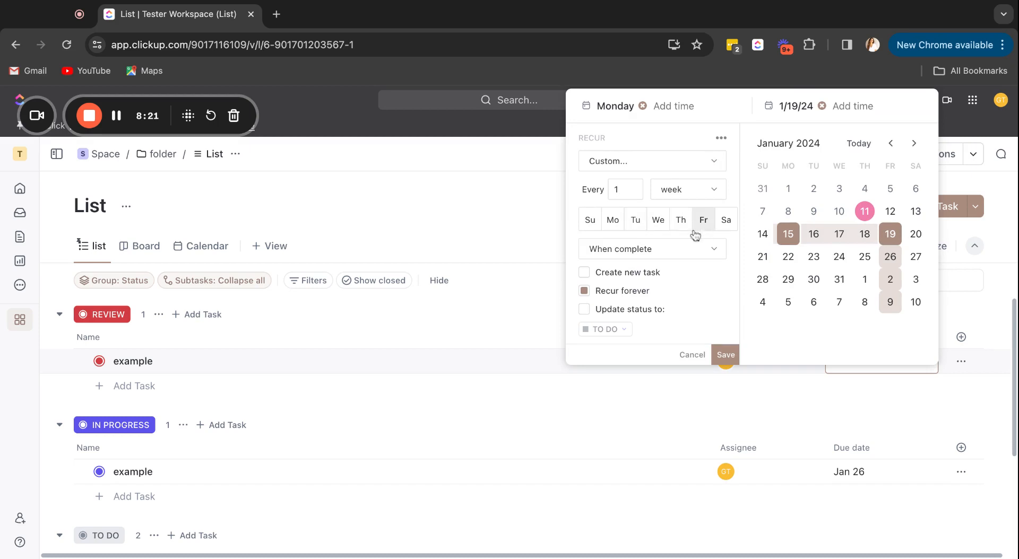
click(635, 226)
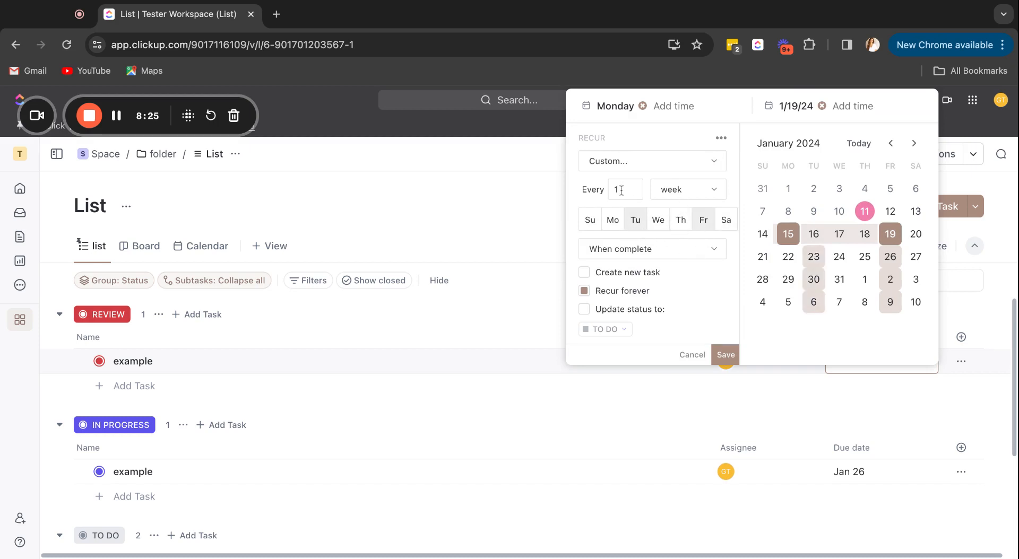
key(BackSpace)
text(2)
click(726, 355)
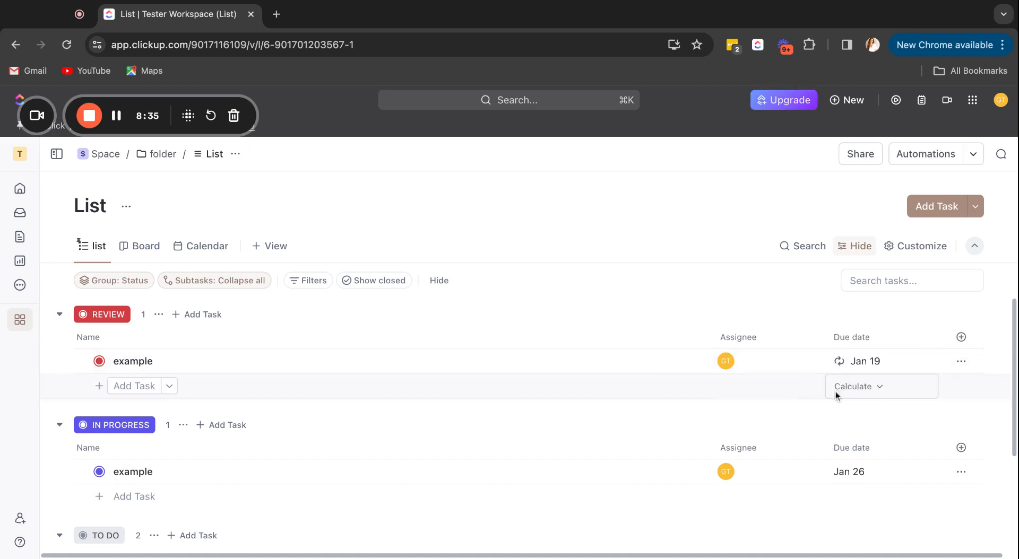
Step: Set the REVIEW task's status to COMPLETE, check its recurring due date under TO DO and dismiss the notification
click(99, 362)
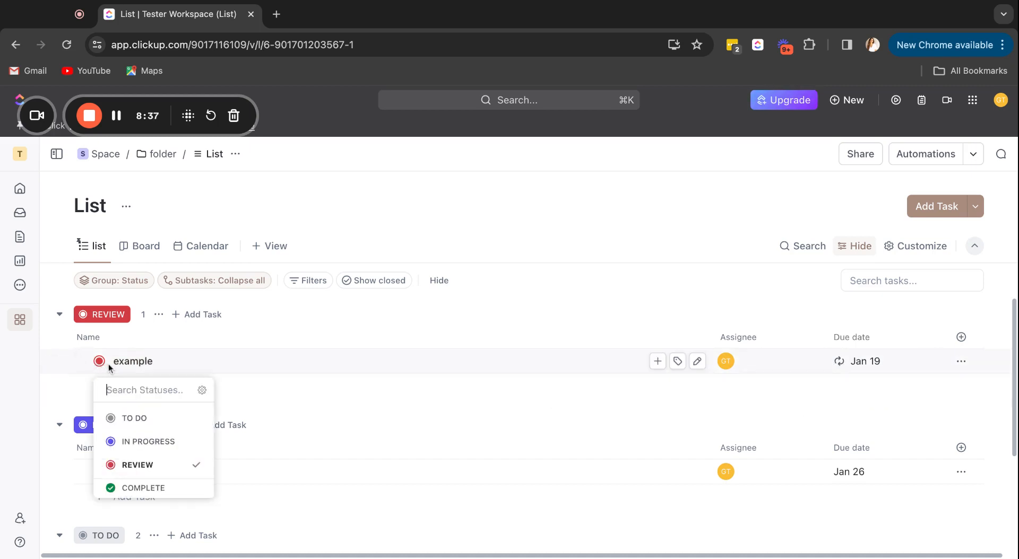
click(170, 489)
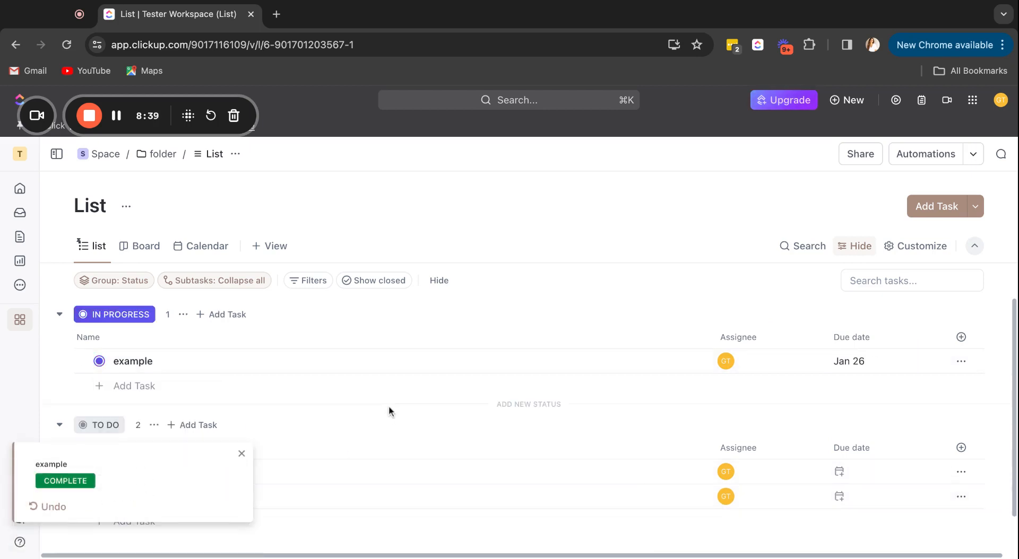
scroll(389, 407, down, 1)
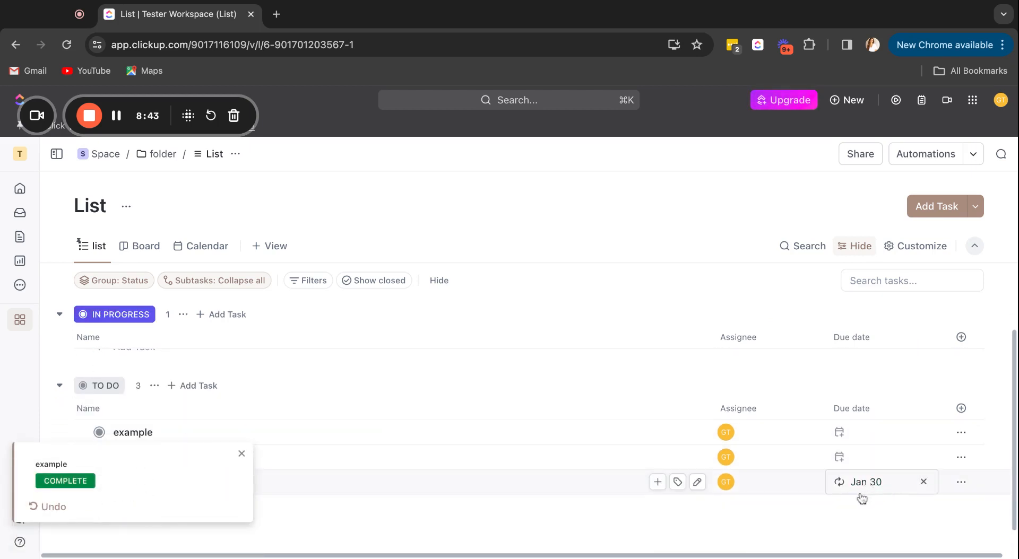
click(242, 455)
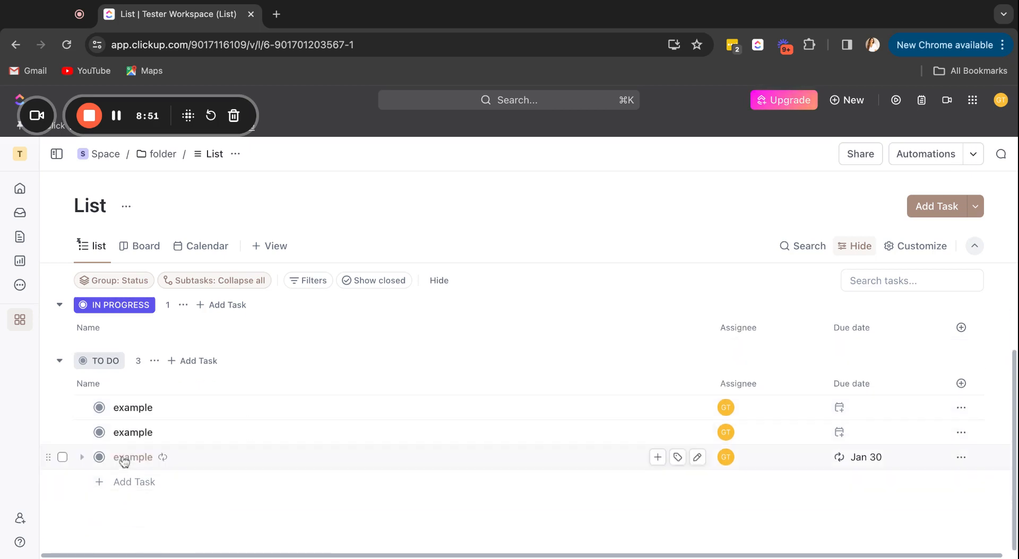
Step: Open the second example task under TO DO and rename it "check email"
click(129, 434)
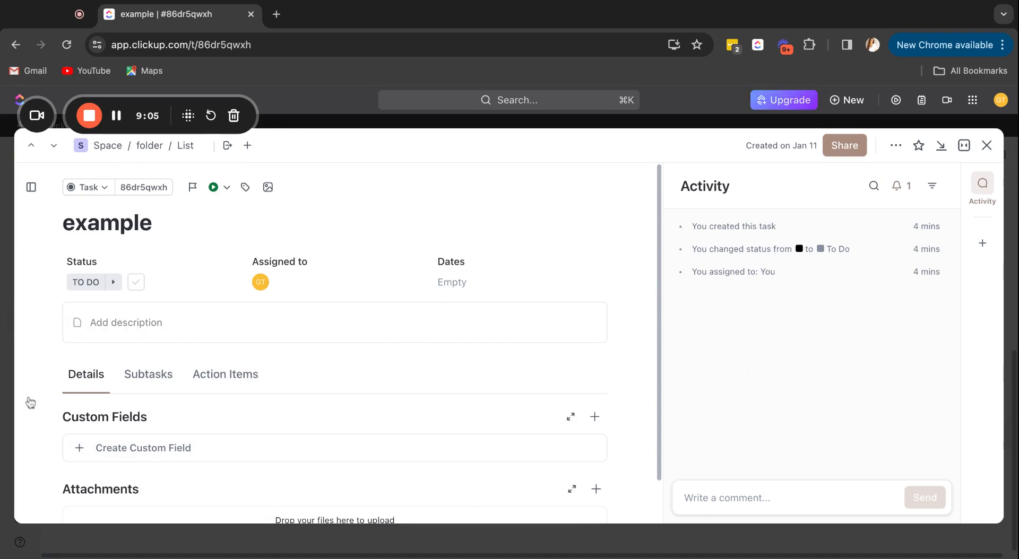
click(119, 224)
double_click(115, 228)
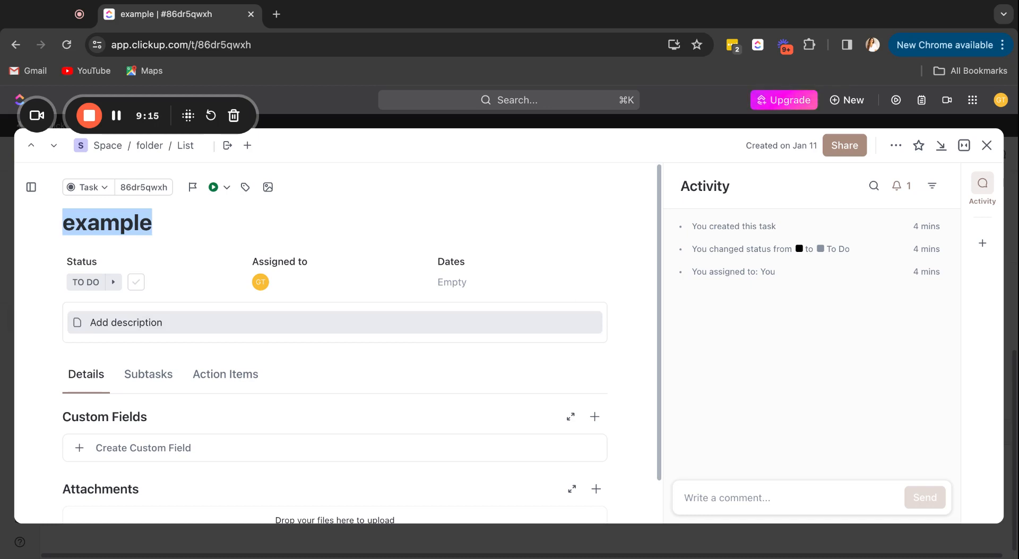
text(check email)
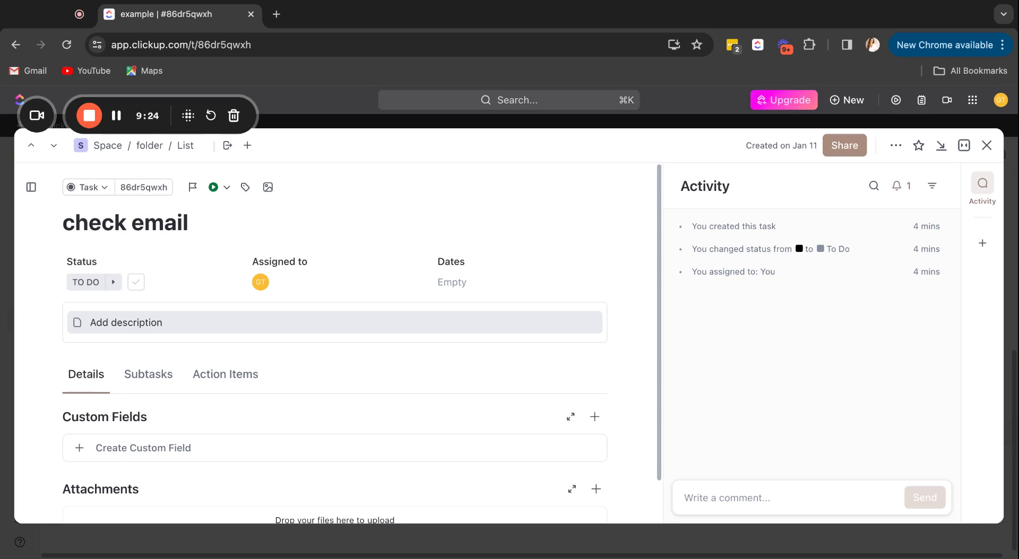
Step: Replace the task's title with a more specific one about checking a named person's email about xxx
key(BackSpace)
key(BackSpace)
key(BackSpace)
key(BackSpace)
key(BackSpace)
key(BackSpace)
key(BackSpace)
key(BackSpace)
key(BackSpace)
key(BackSpace)
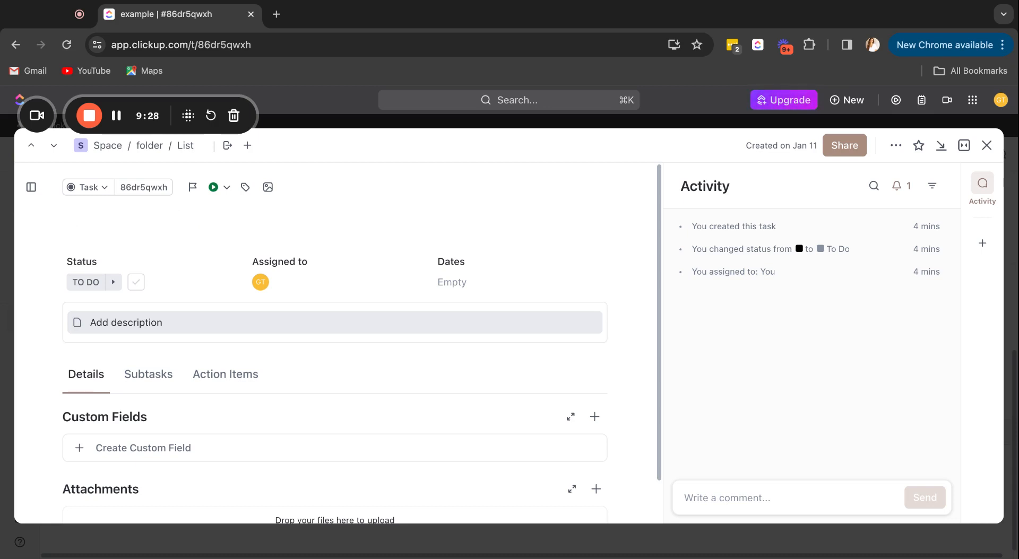
text(check s)
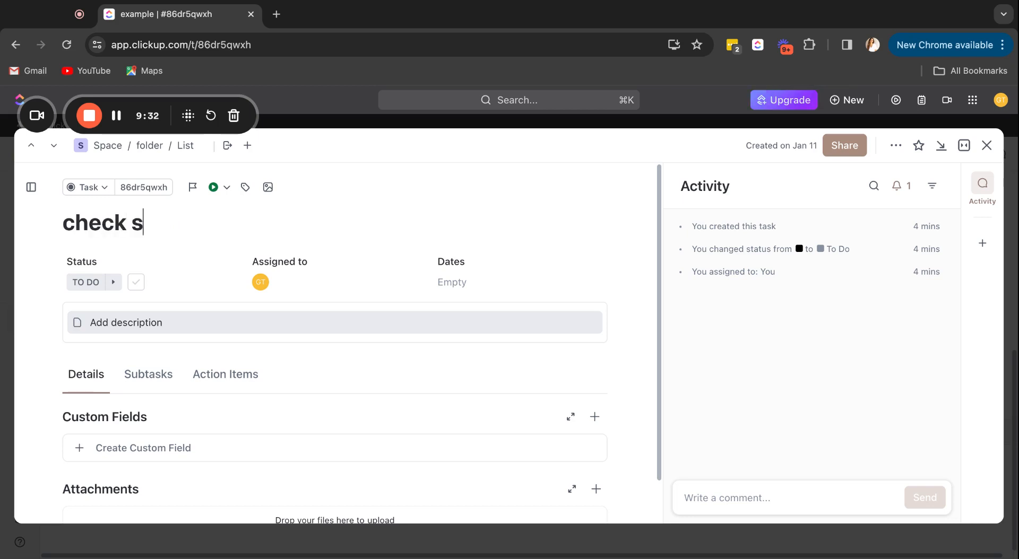
text(tacey's email)
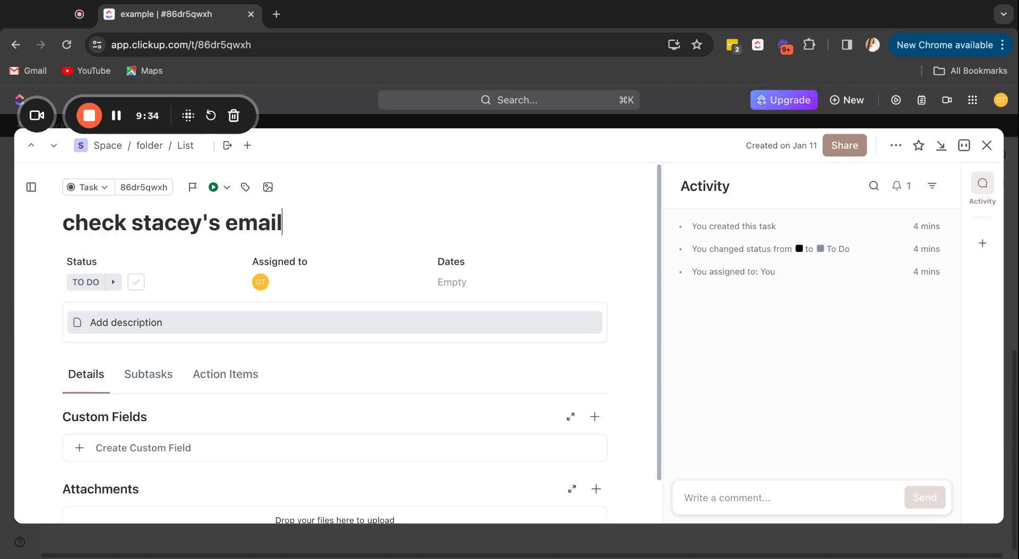
text( about xxx)
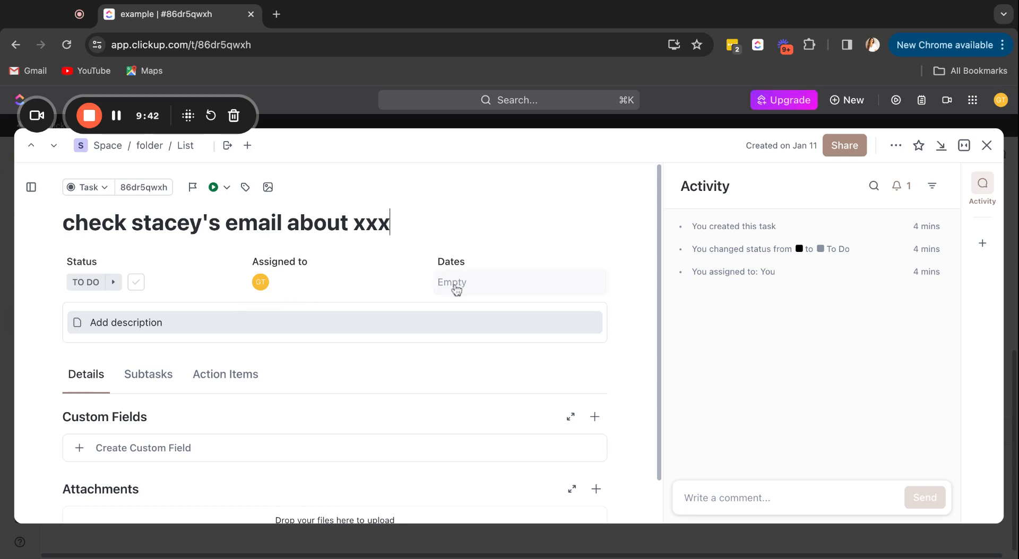
Step: Look at the open task's assignee choices, date and recurrence options, and status
click(287, 291)
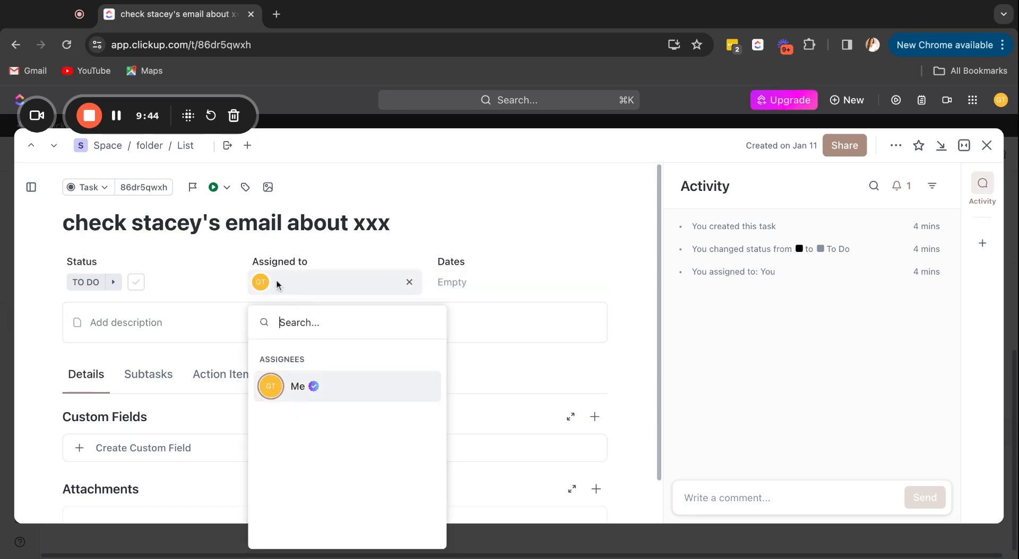
click(295, 275)
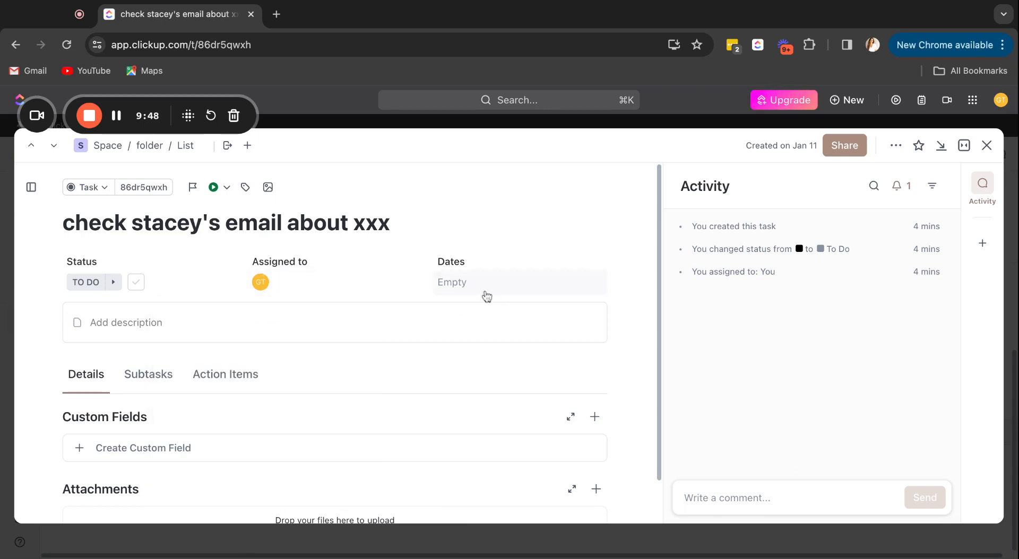
click(462, 294)
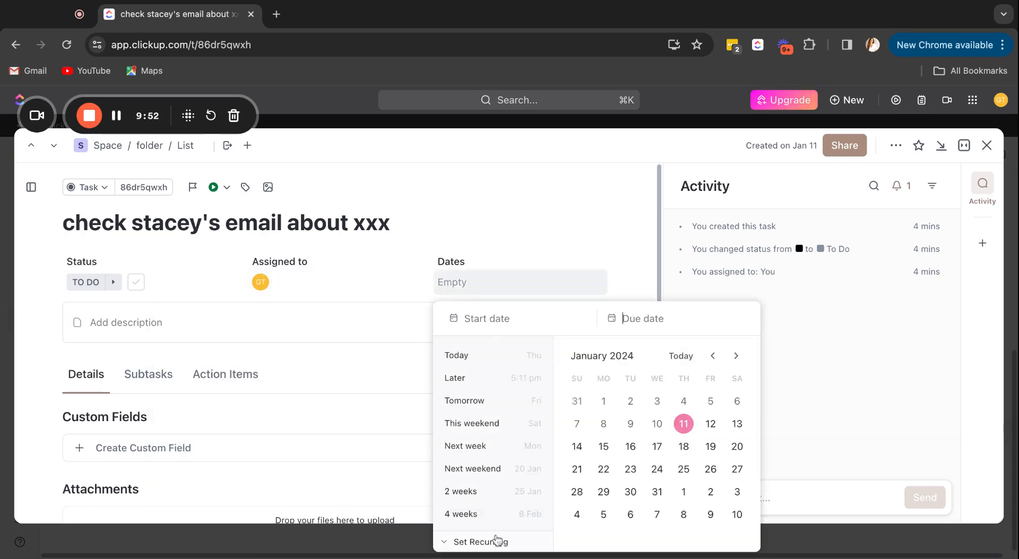
click(326, 336)
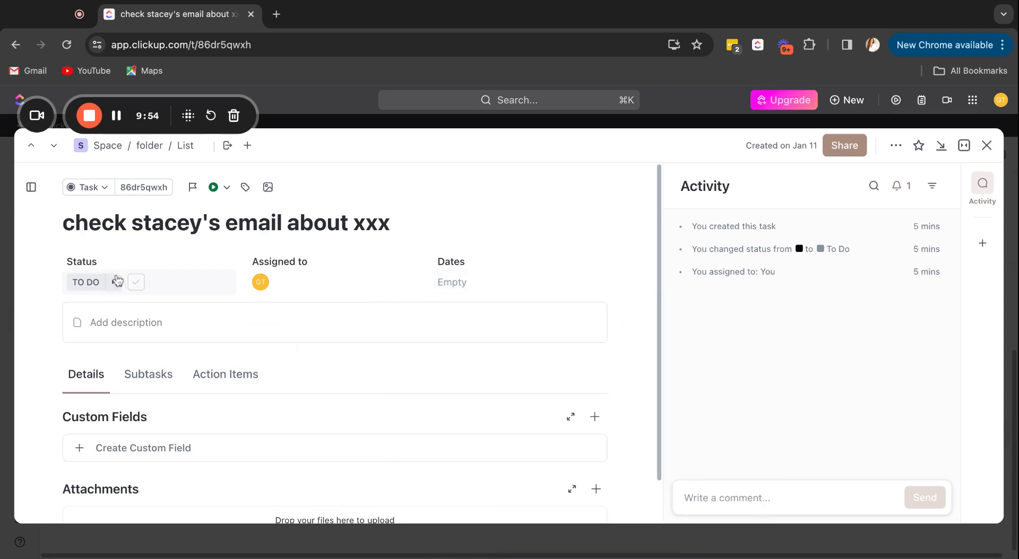
click(79, 284)
click(80, 286)
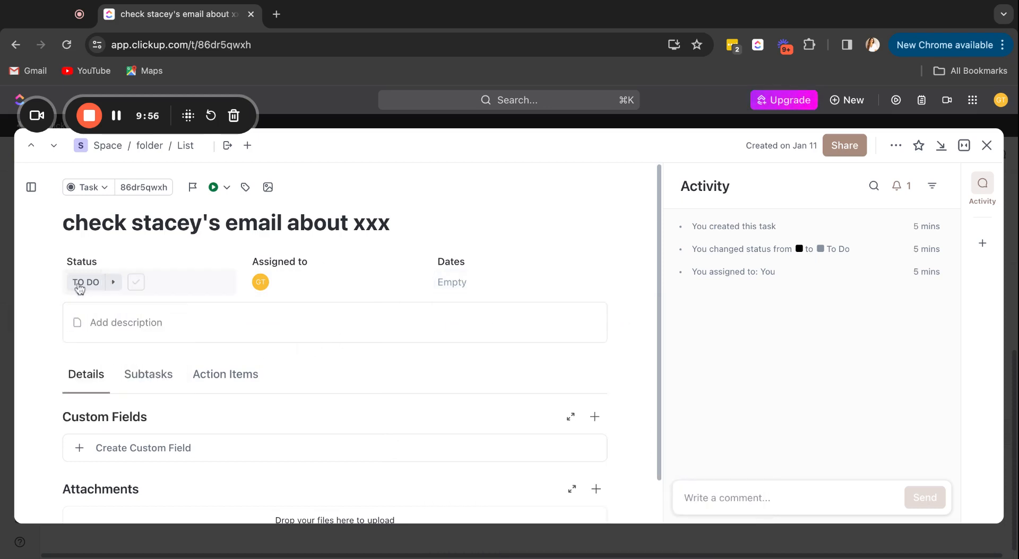
Step: Try a table in the task description with "dfgdfg" and "dgdg" in the first two cells, and delete it
click(125, 323)
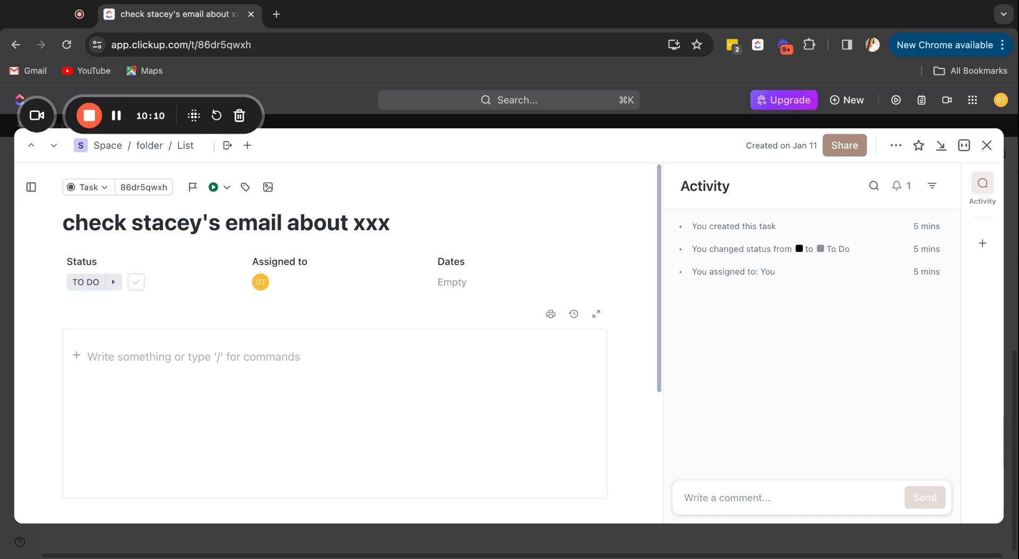
text(/)
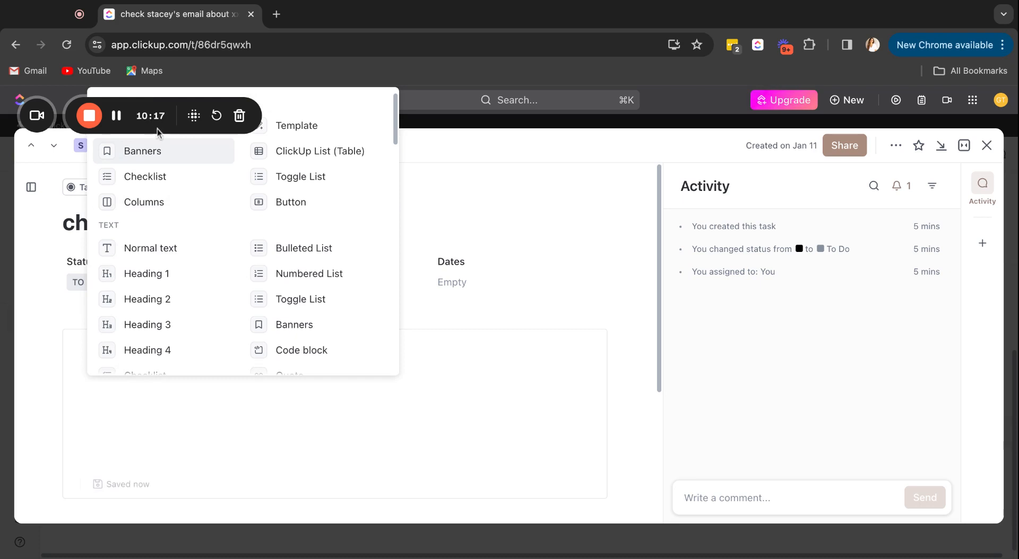
key(Escape)
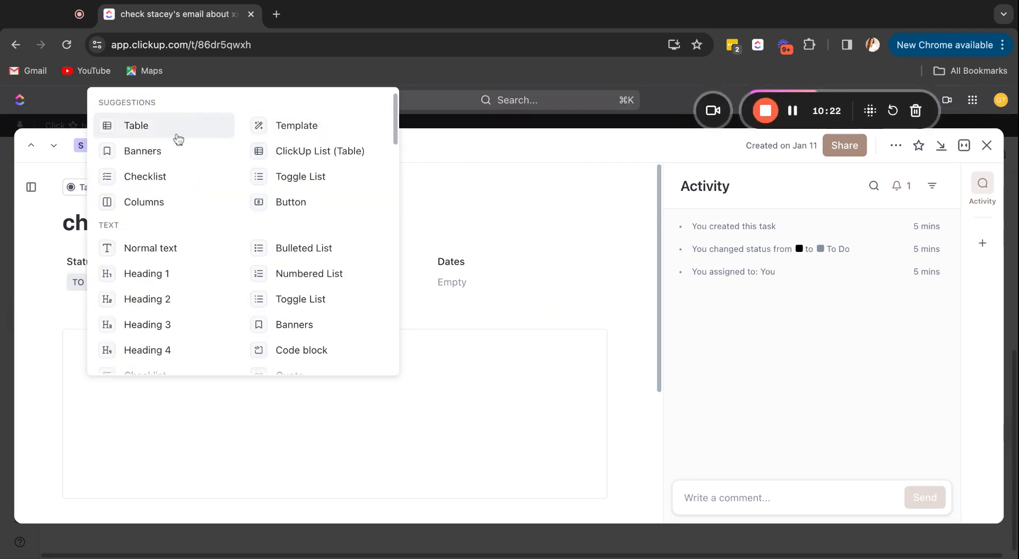
click(179, 139)
text(dfg)
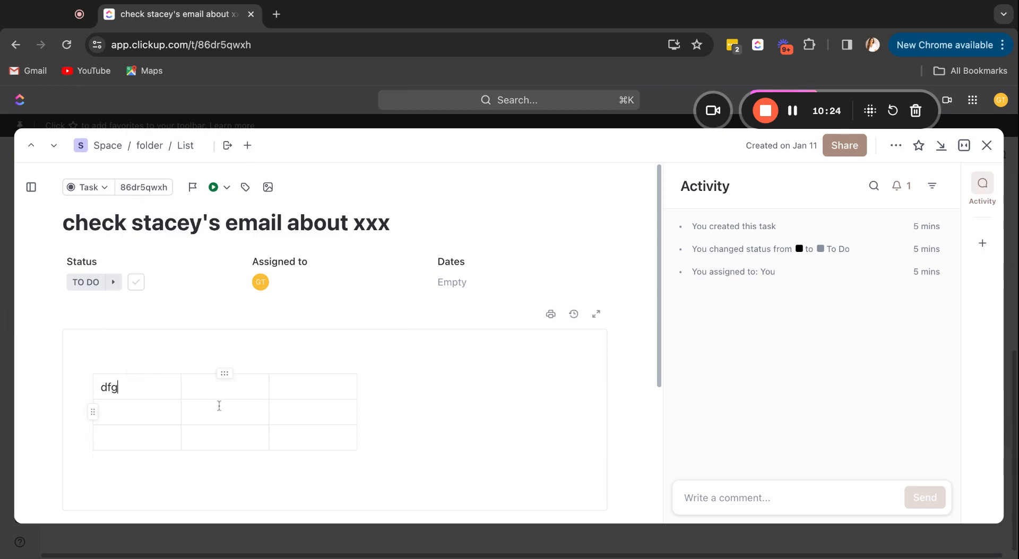
text(dfg)
click(233, 388)
text(dgdg)
click(454, 467)
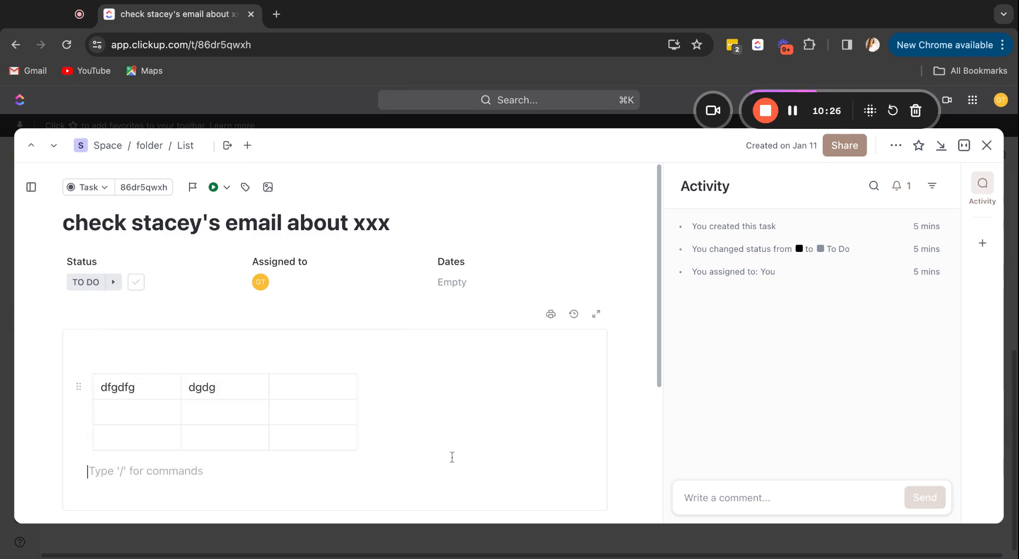
key(BackSpace)
Step: Try a checklist in the task description with the item "gg", and delete it
text(/)
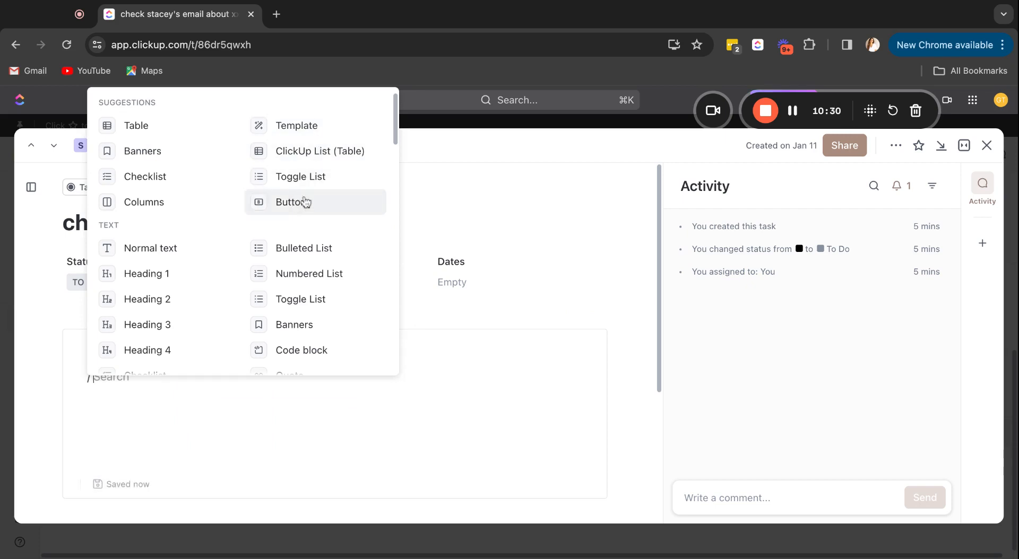
click(170, 178)
text(gg)
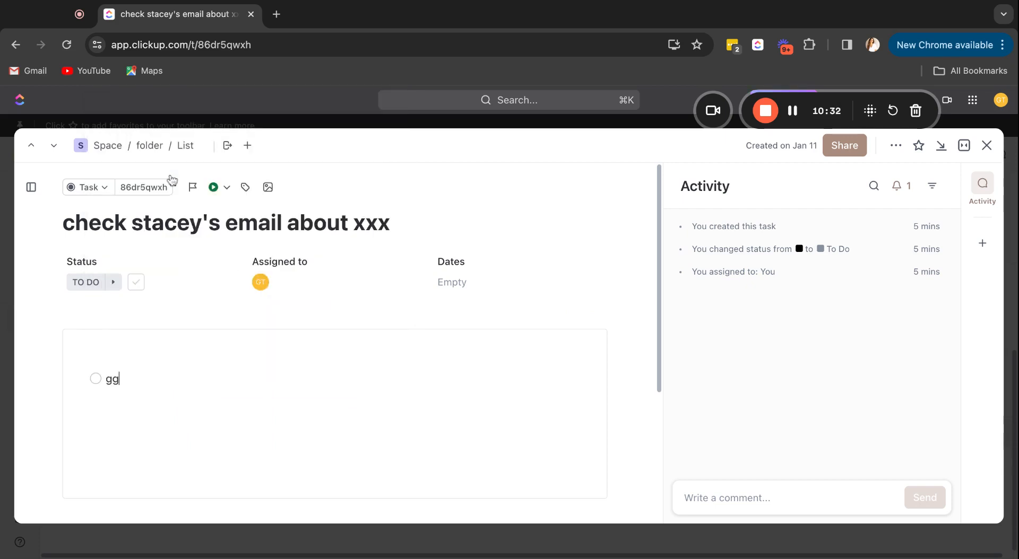
key(Return)
key(BackSpace)
key(BackSpace)
key(BackSpace)
key(BackSpace)
key(BackSpace)
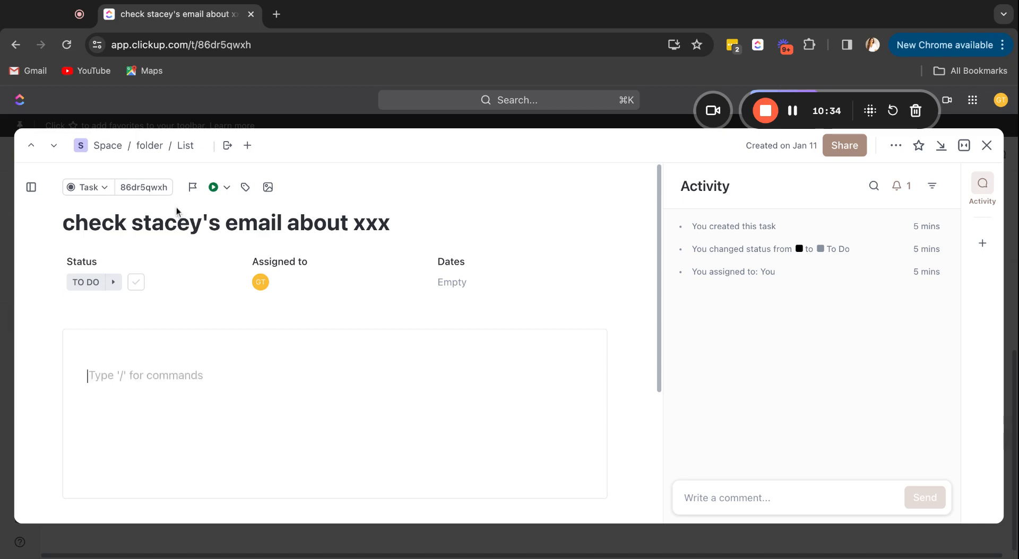
Step: Try a Heading 2 "hi" with the text "hola" below it in the description, and delete both
text(/)
scroll(192, 265, down, 2)
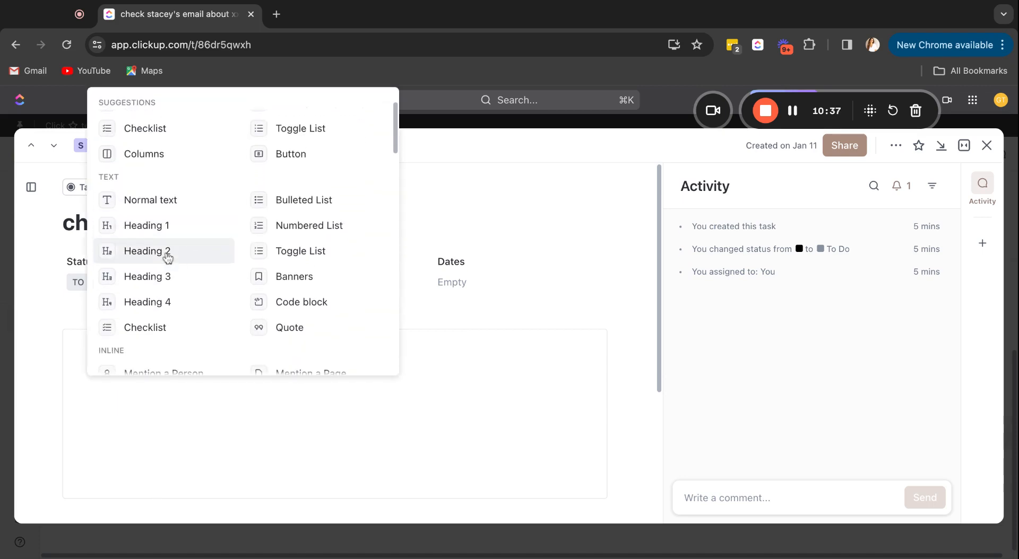
click(167, 255)
text(hi)
key(Return)
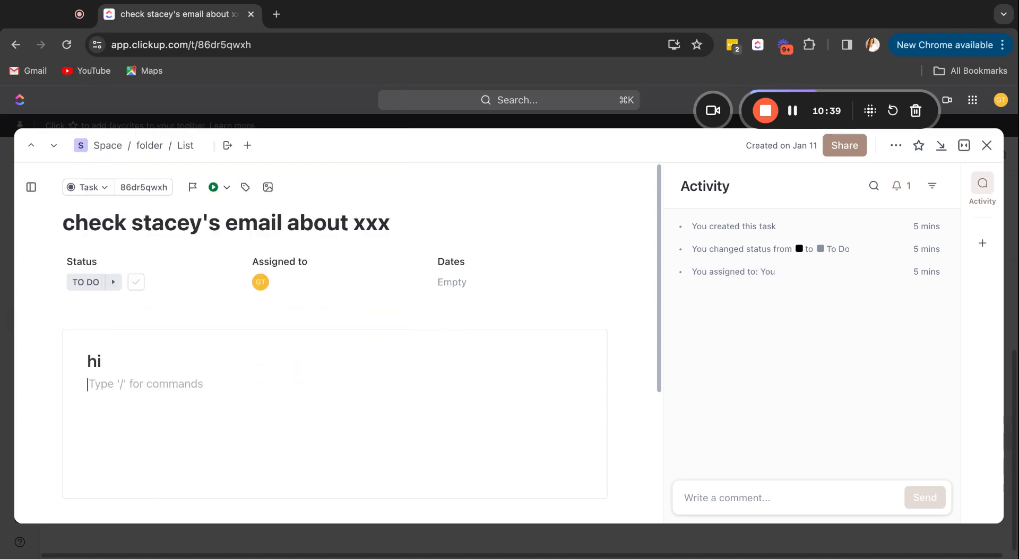
text(hola)
drag(87, 360, 143, 411)
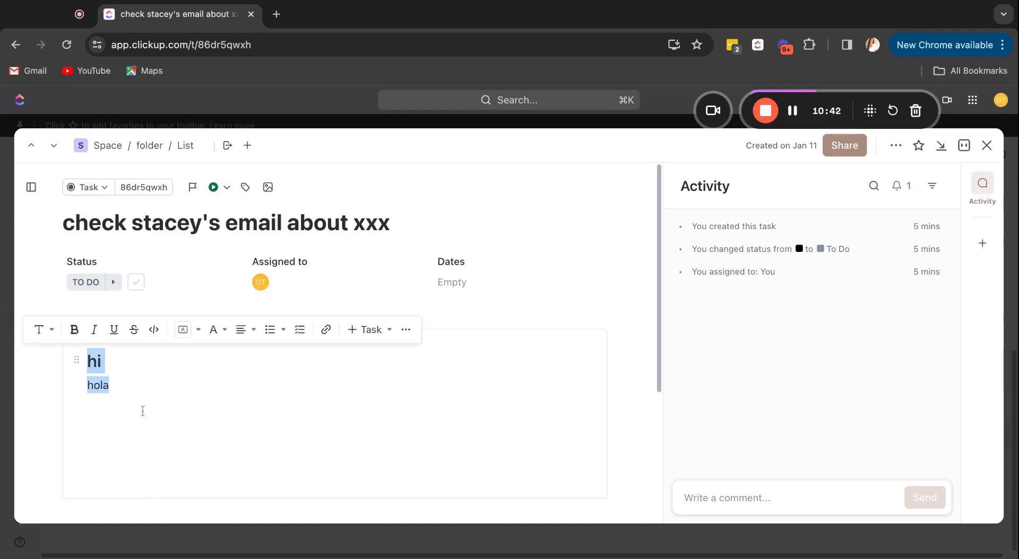
key(BackSpace)
Step: Look through the description's slash-command options, including mentions, ClickUp list views, embeds and task actions, and remove the slash
text(/)
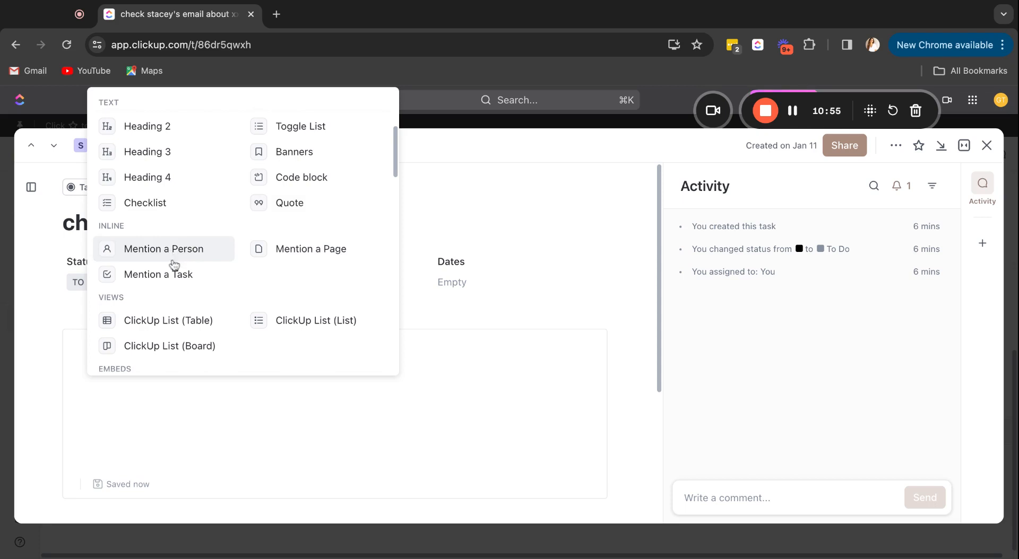
scroll(174, 256, down, 5)
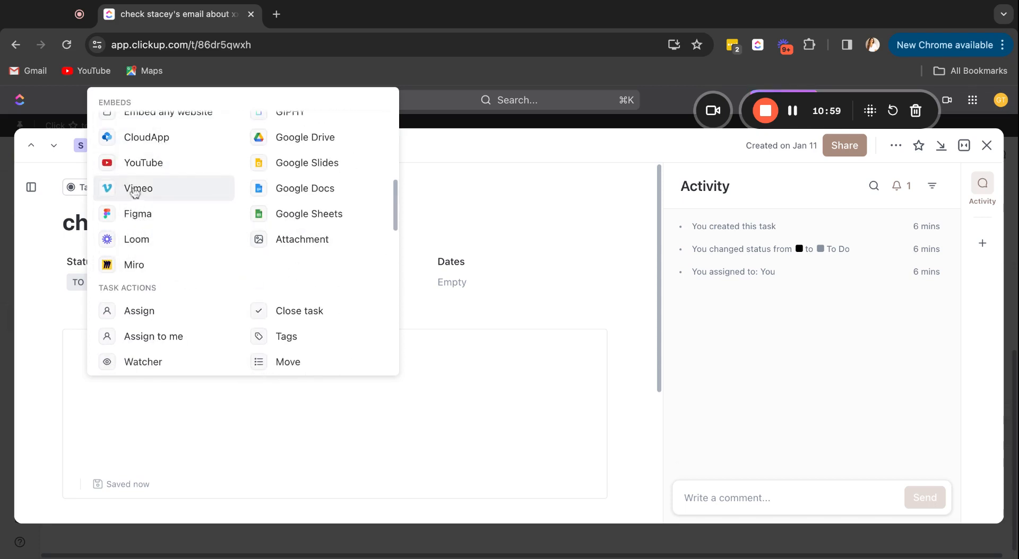
scroll(218, 292, down, 1)
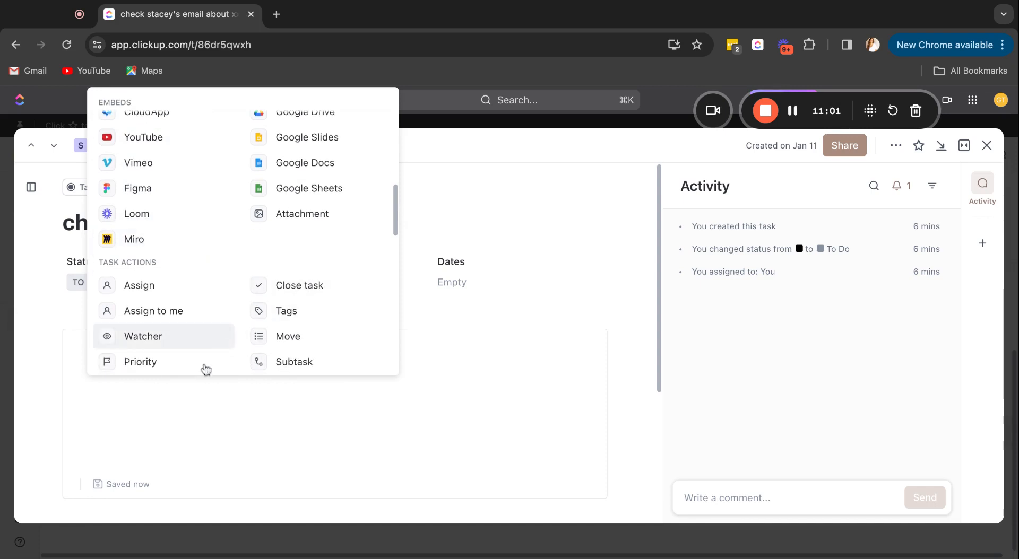
click(164, 415)
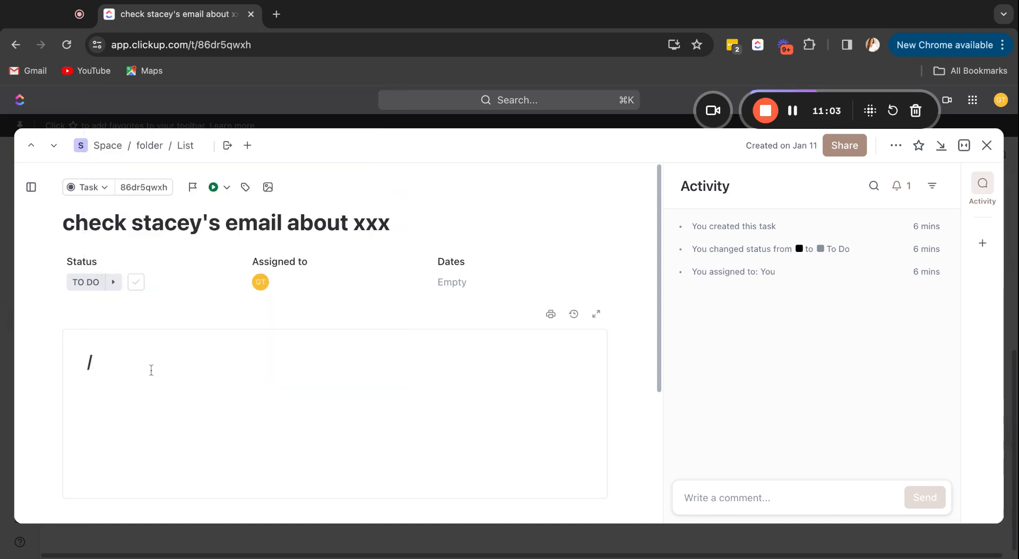
key(BackSpace)
key(BackSpace)
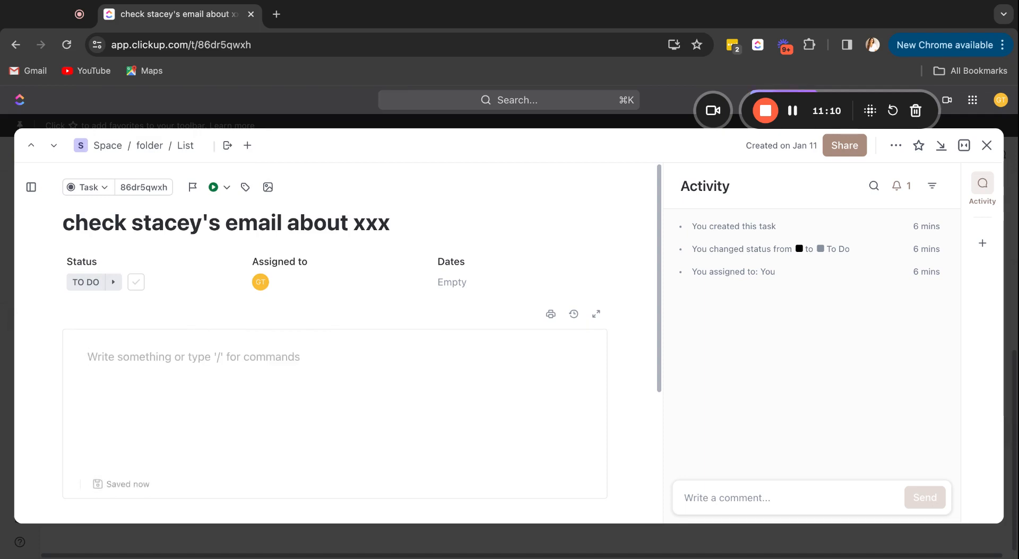
Step: Write "hola como estas" in the task description and pin the formatting toolbar above it
text(hola como estas)
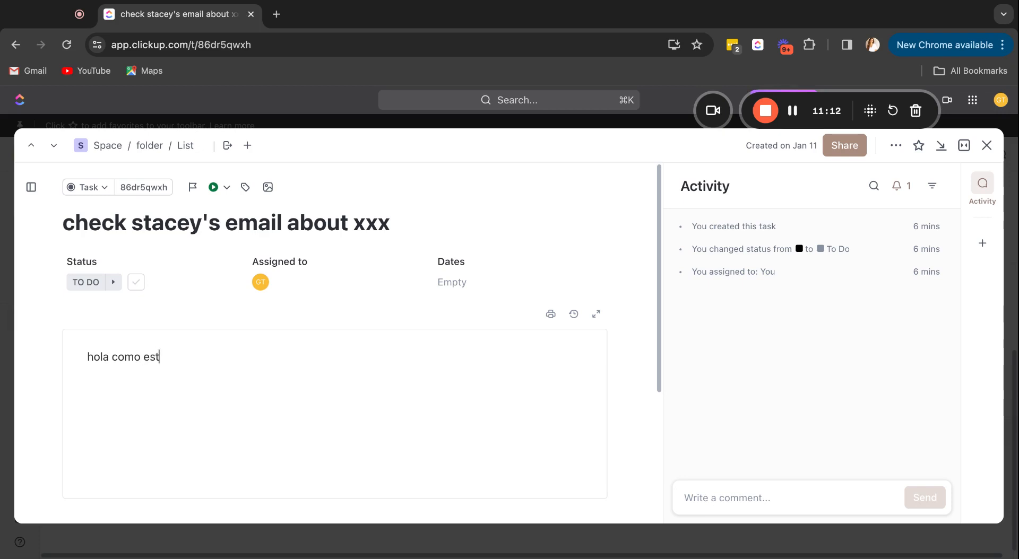
triple_click(136, 363)
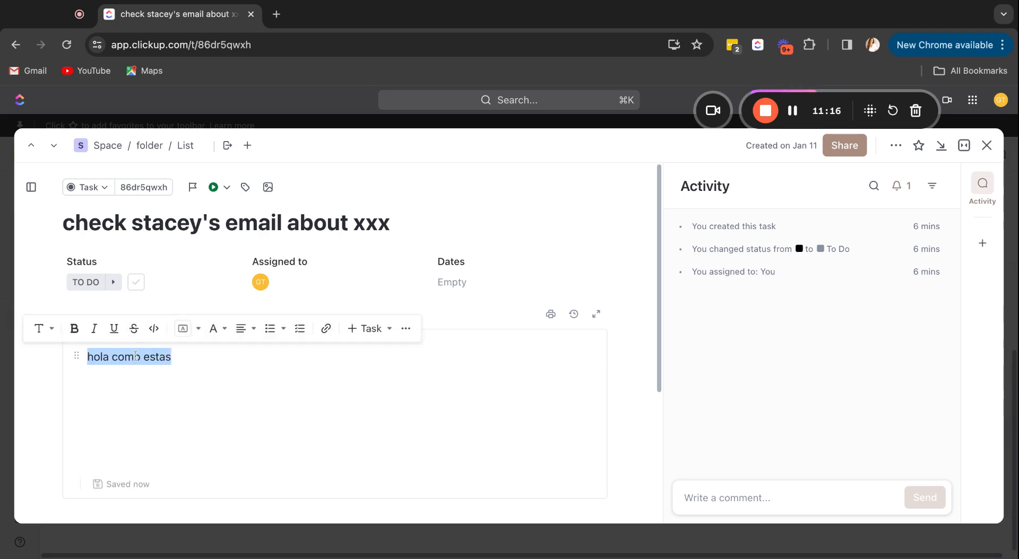
click(406, 329)
click(455, 407)
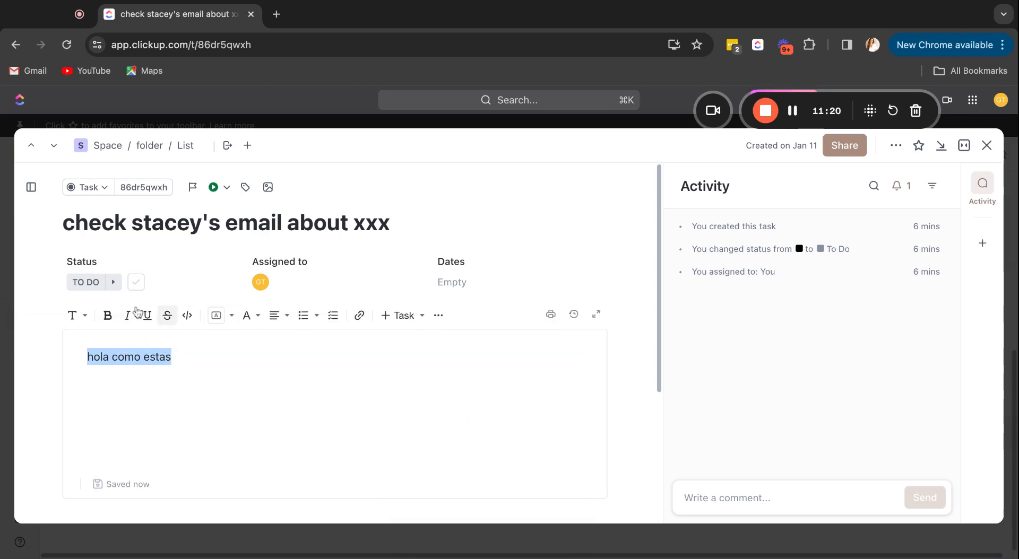
click(439, 315)
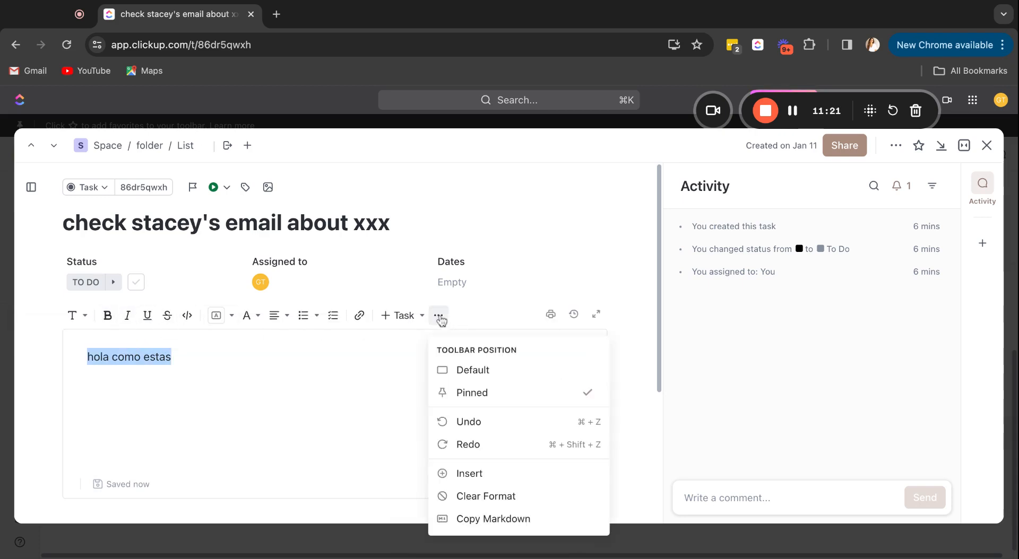
click(489, 393)
Step: Try replacing the description text with "hol", and undo the replacement
key(alt+shift+Left)
key(alt+shift+Left)
key(alt+shift+Left)
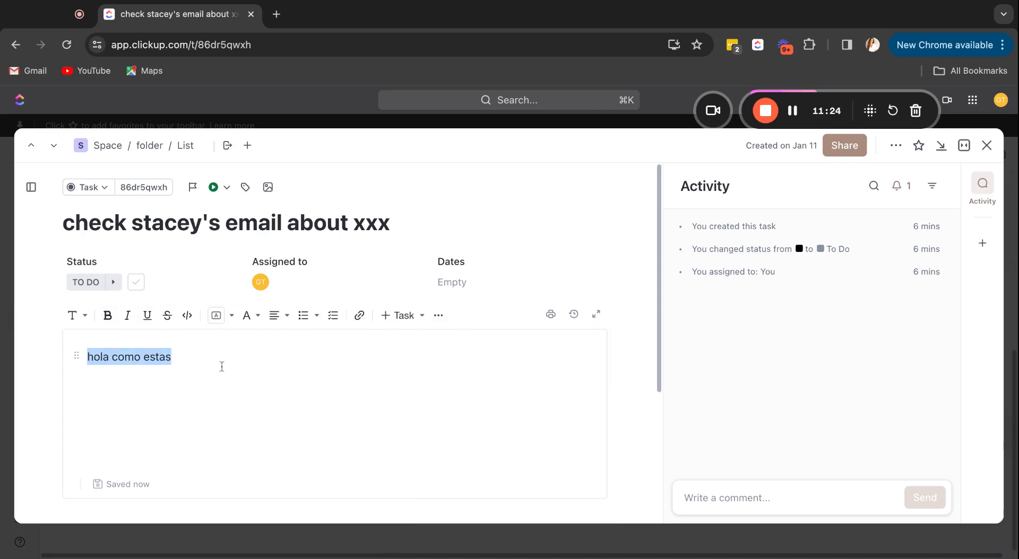
key(BackSpace)
text(hol)
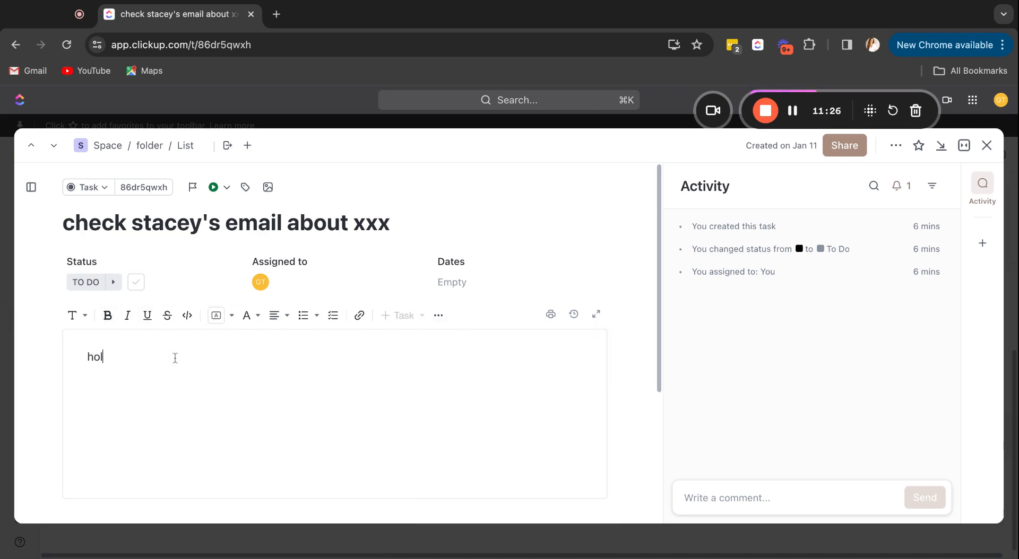
key(BackSpace)
key(BackSpace)
key(super+z)
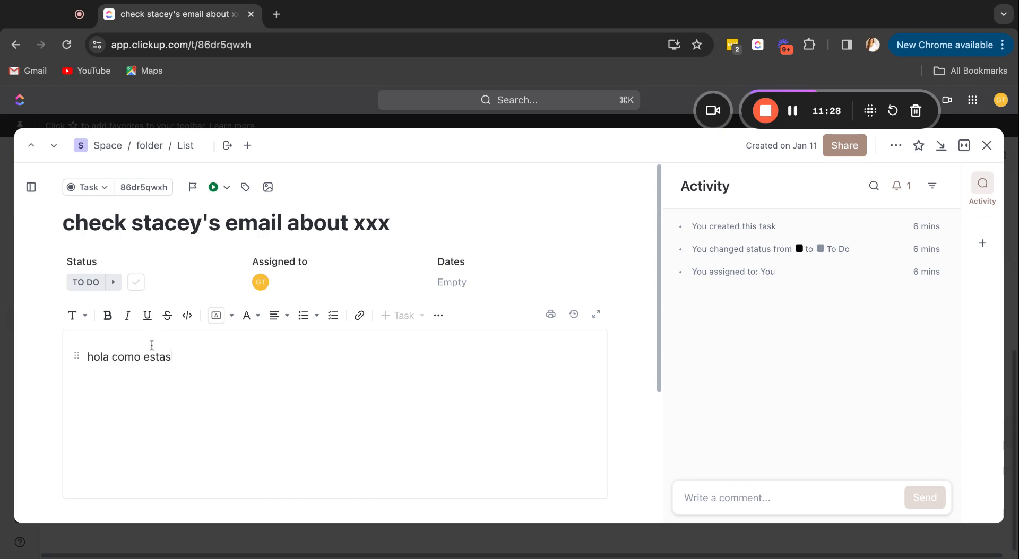
Step: Close and reopen the task "check stacey's email about xxx", and unpin the description's formatting toolbar
double_click(151, 354)
triple_click(151, 354)
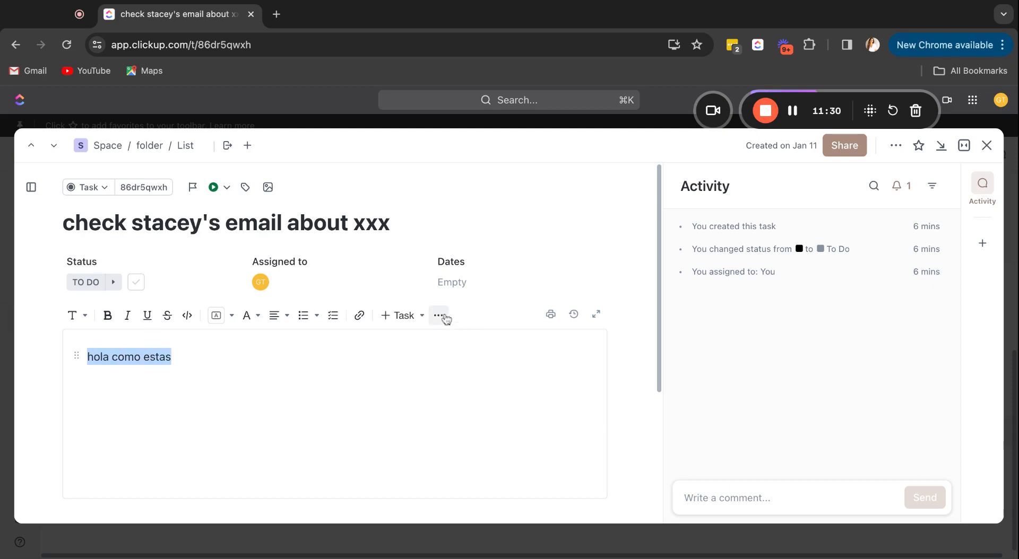
click(987, 145)
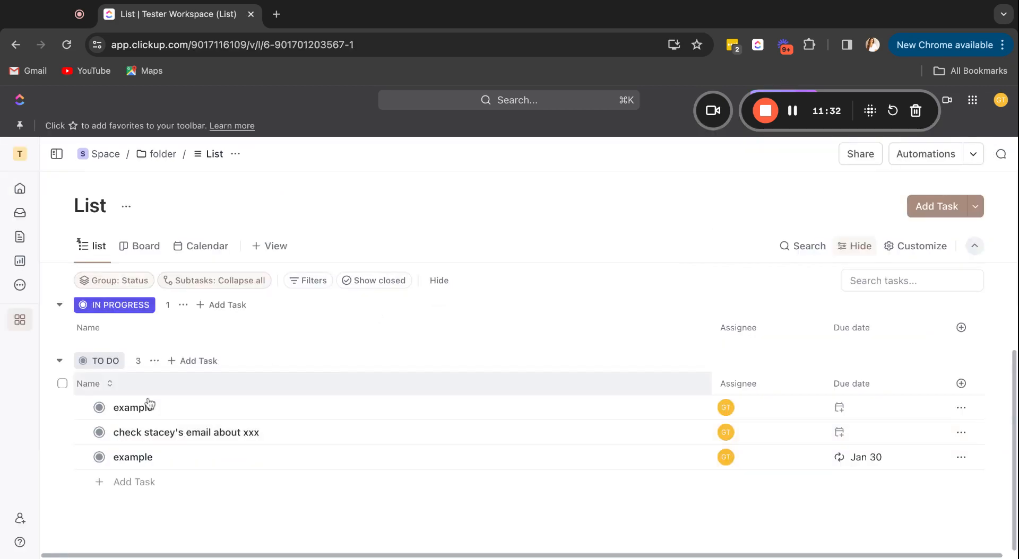
click(171, 432)
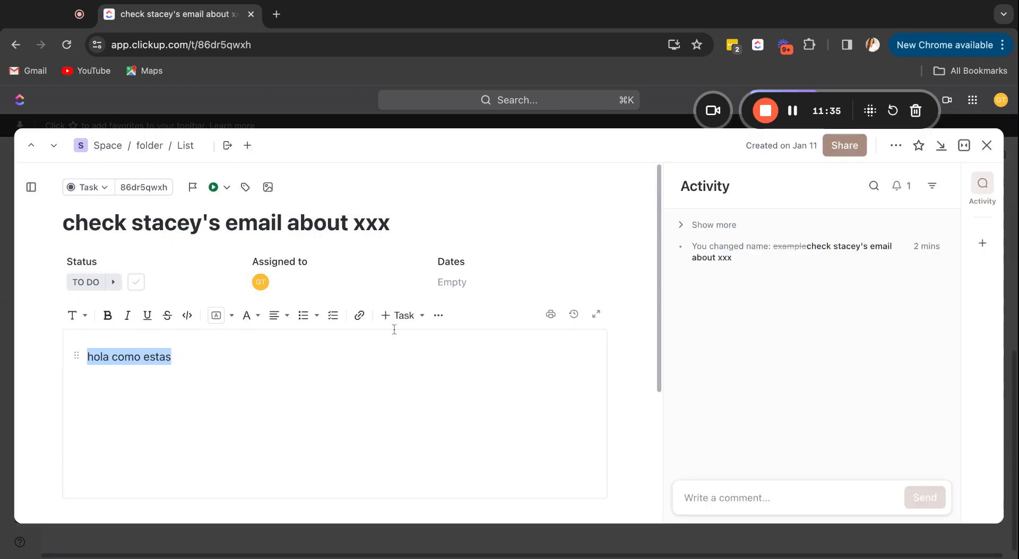
click(438, 315)
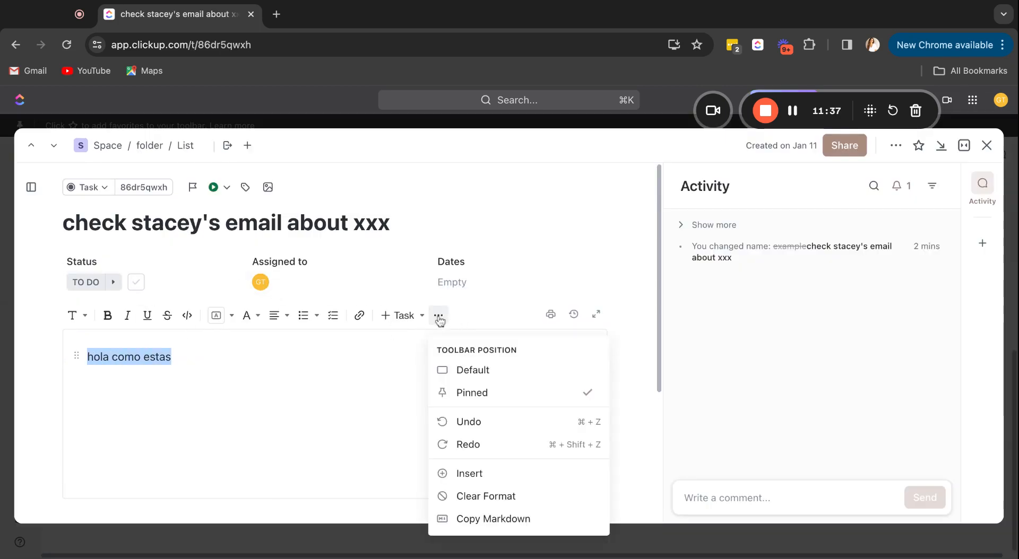
click(579, 405)
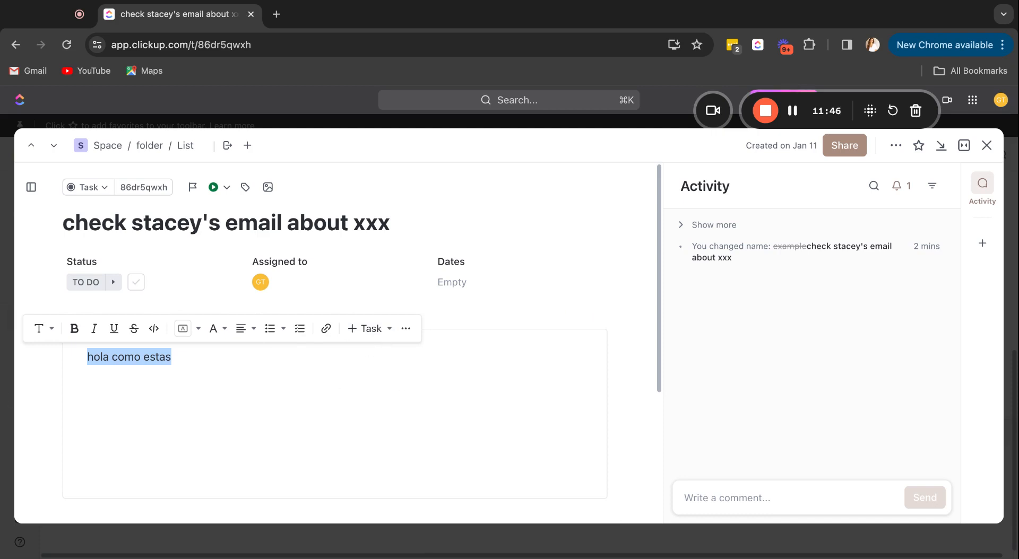
click(357, 412)
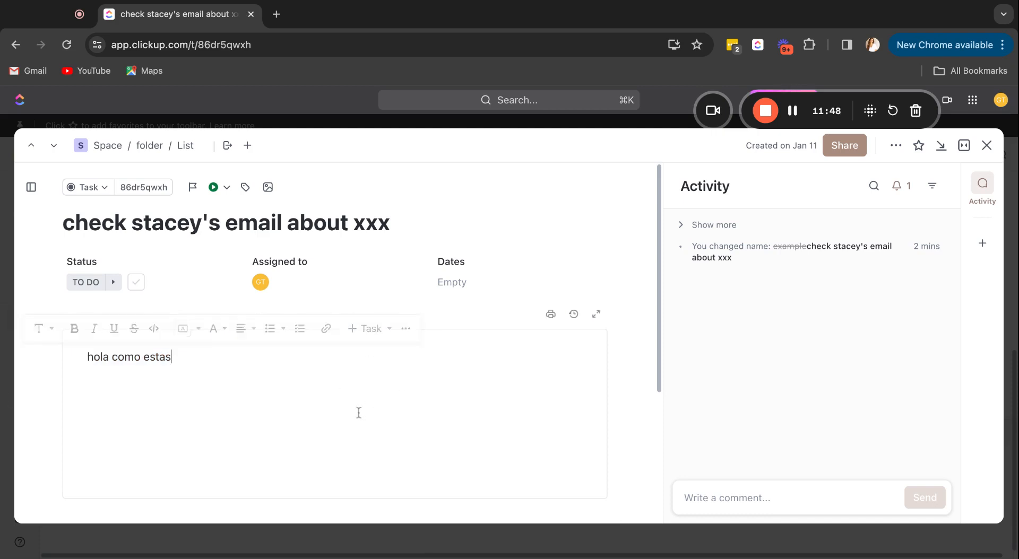
Step: Look at the task sections below the description and expand the full activity history
scroll(359, 411, down, 5)
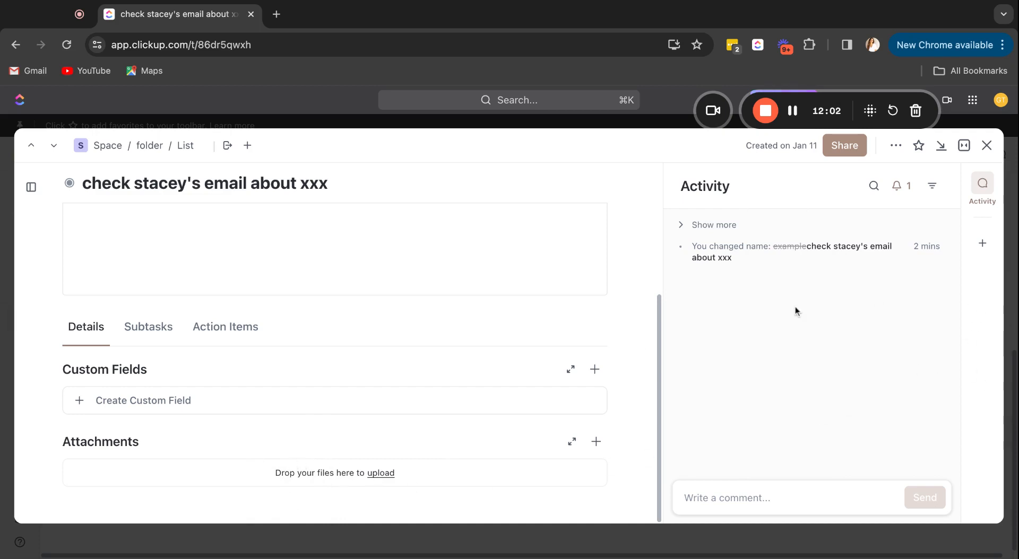
click(702, 227)
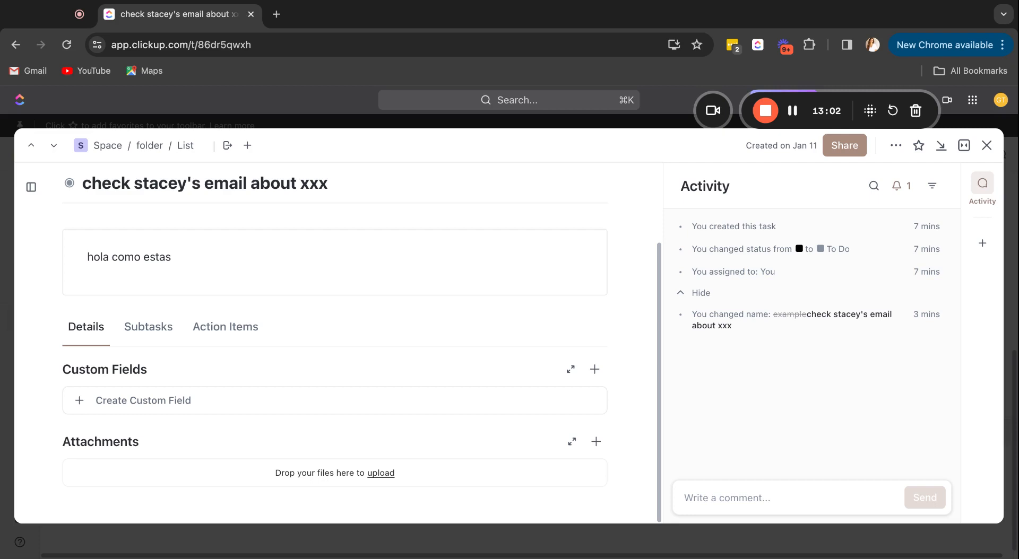
Step: Look at the mention and slash-command options for task comments, and post the comment "hola"
click(727, 484)
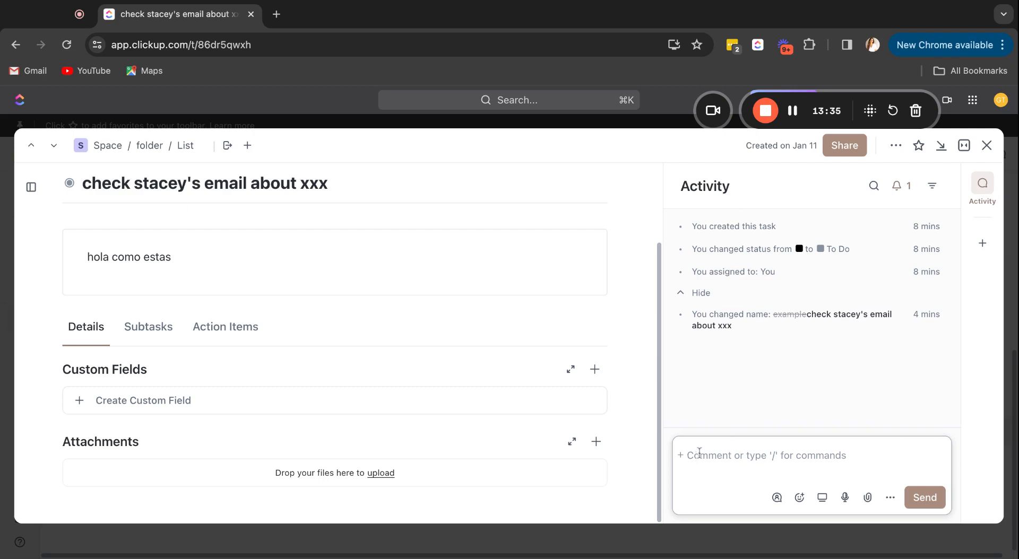
text(@)
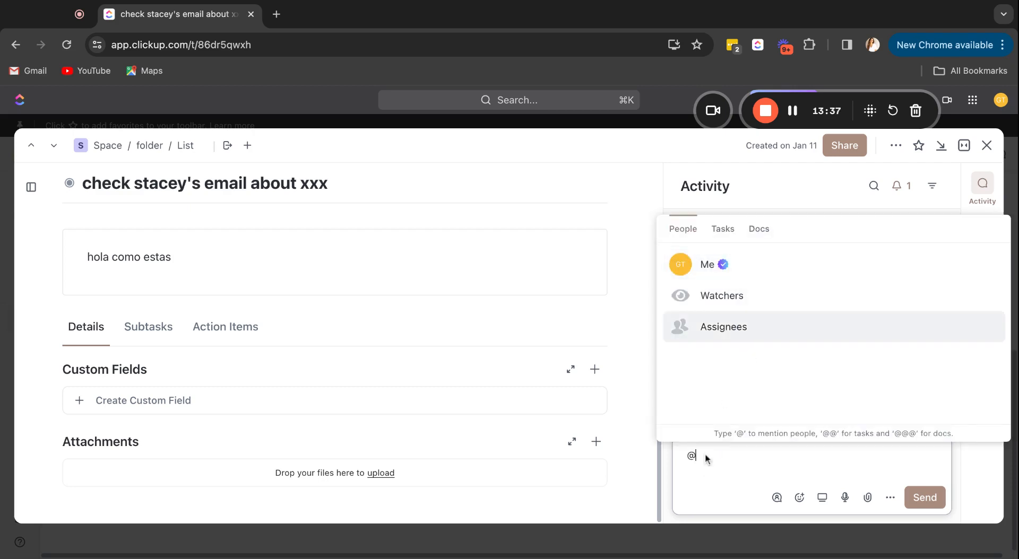
key(BackSpace)
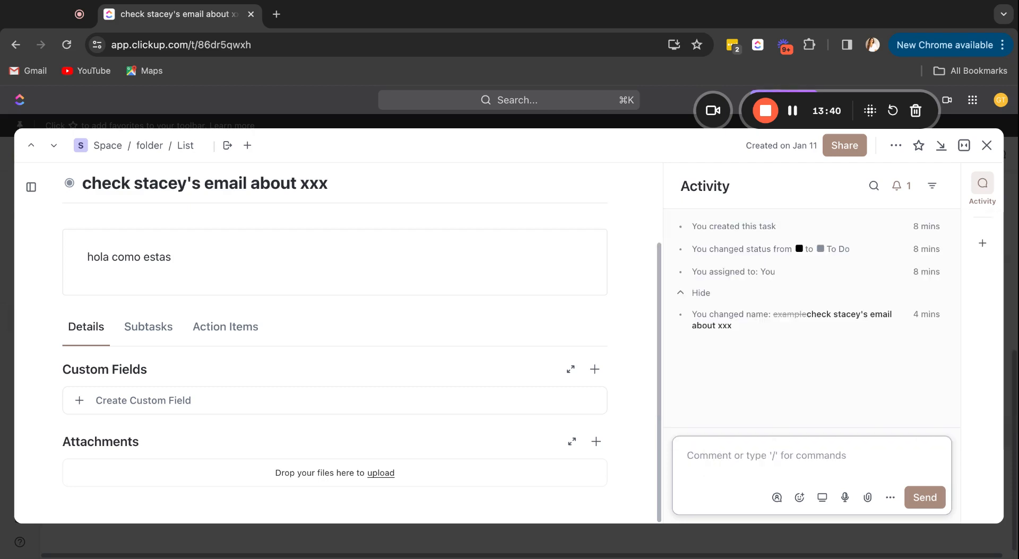
text(/)
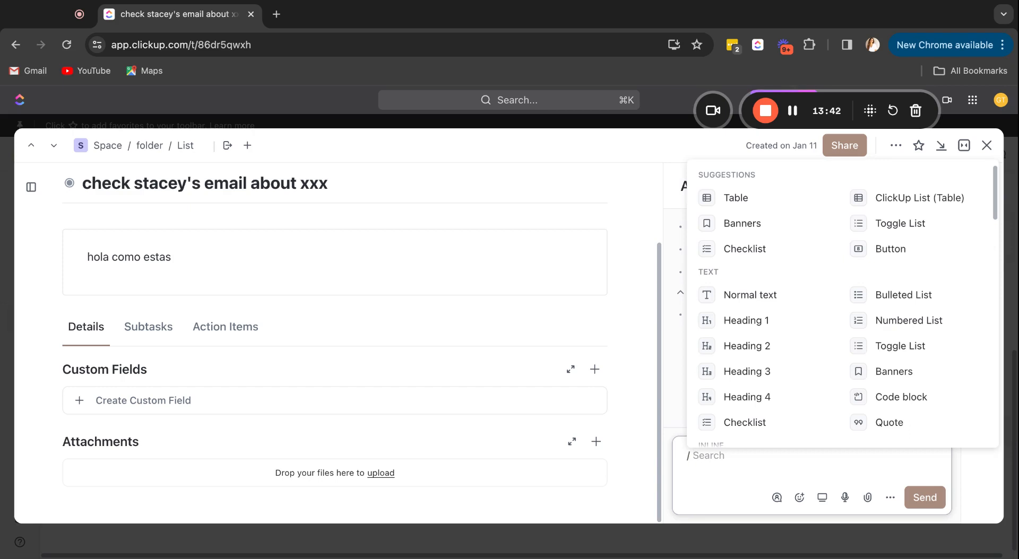
key(BackSpace)
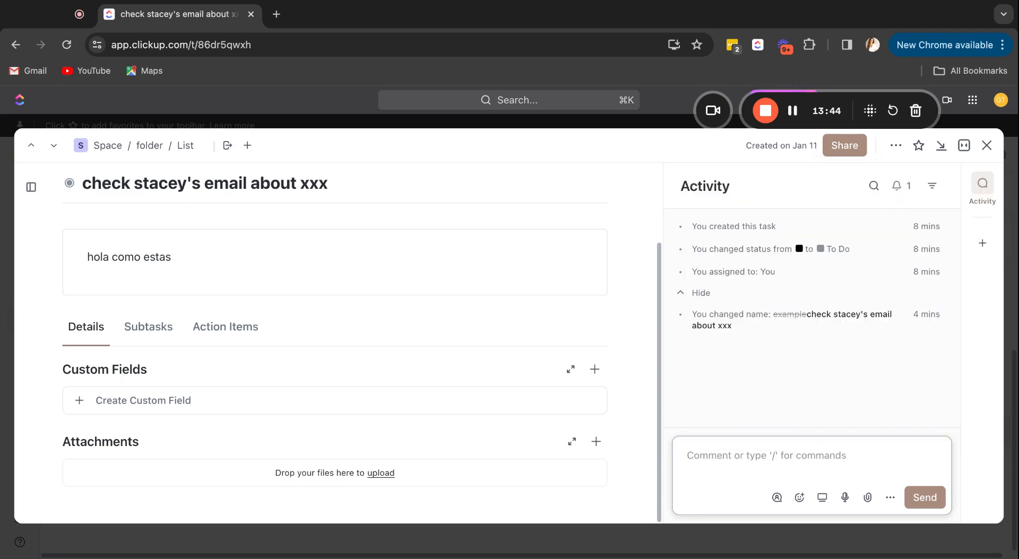
text(hola)
key(Return)
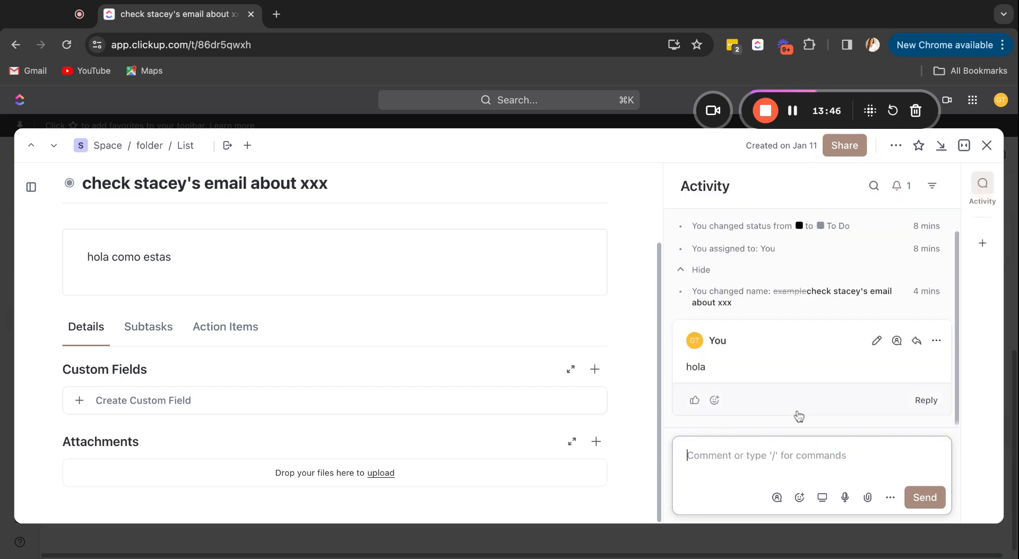
Step: Look at the reply thread and the edit mode of the "hola" comment, leaving both without changes
click(905, 402)
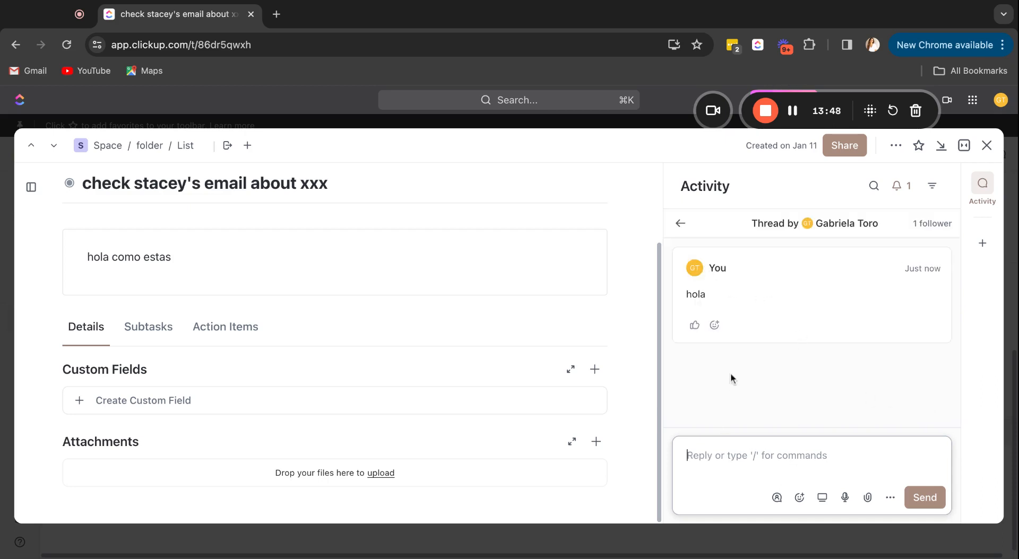
click(680, 223)
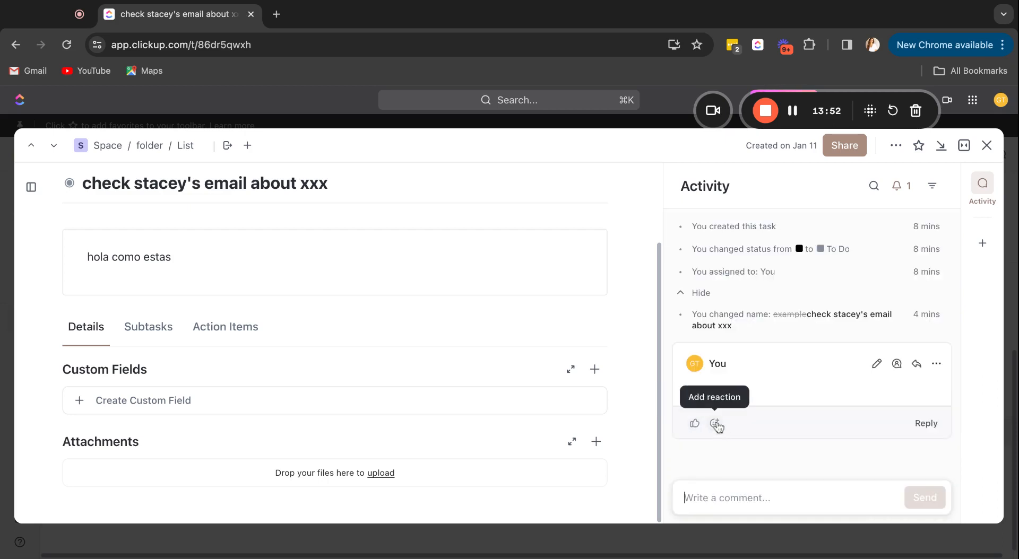
click(882, 364)
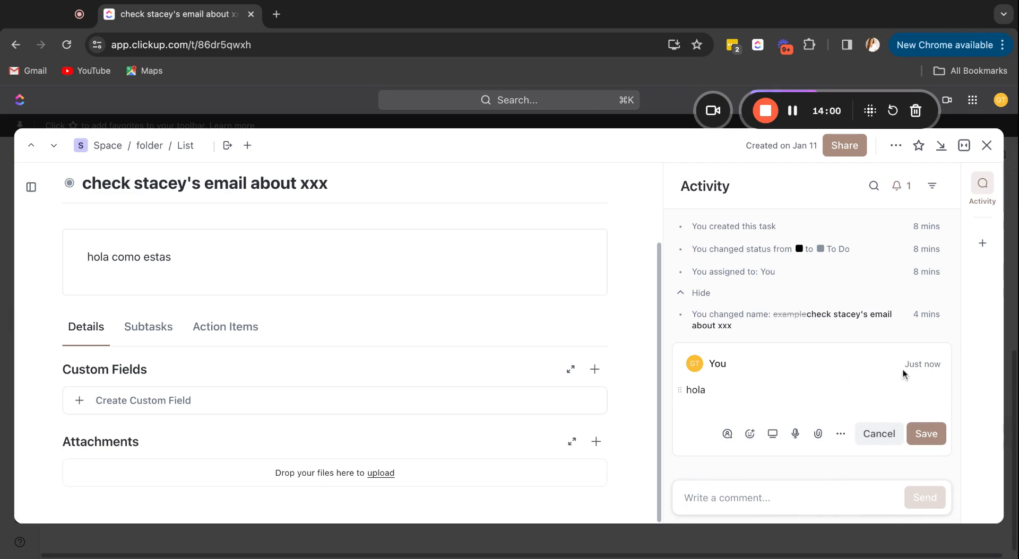
click(878, 434)
Step: Look at the comment field and the task's watch, unwatch and watcher options
click(738, 506)
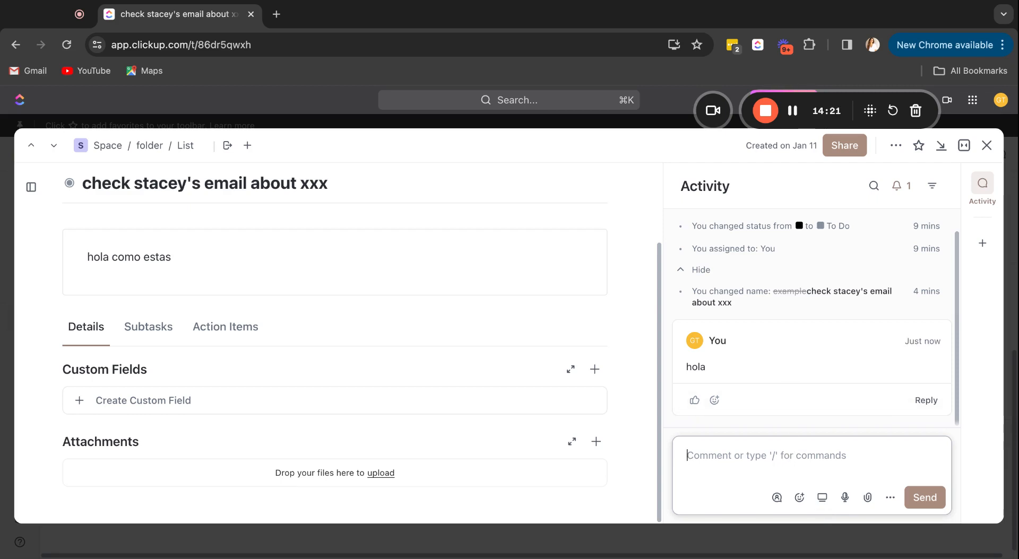
click(466, 257)
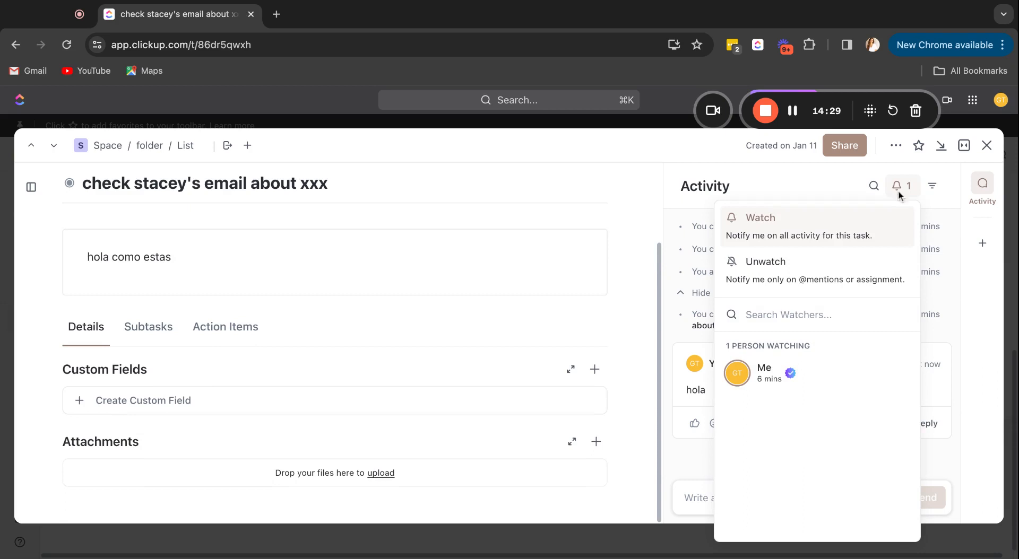
click(810, 187)
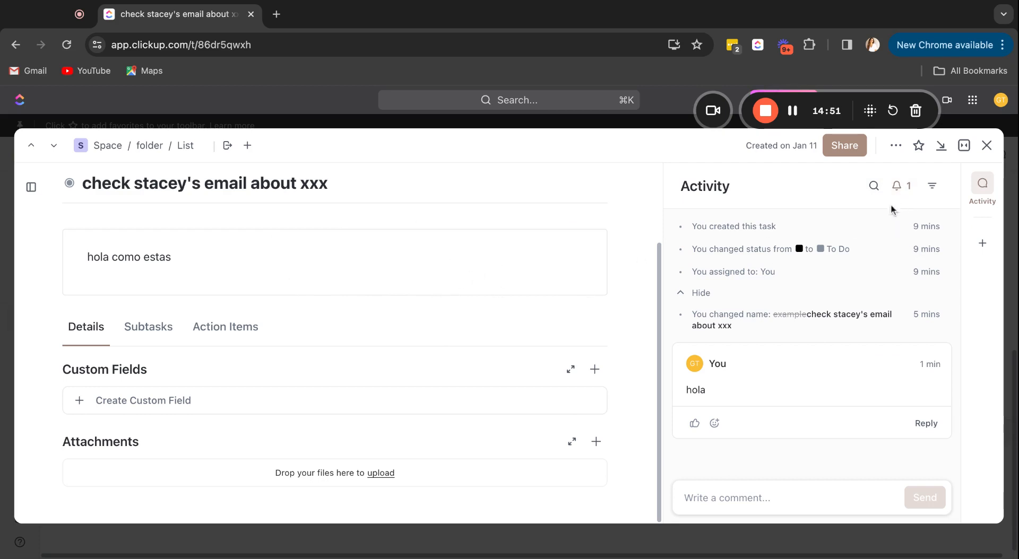
Step: Remove your own account from the task's watchers
click(723, 494)
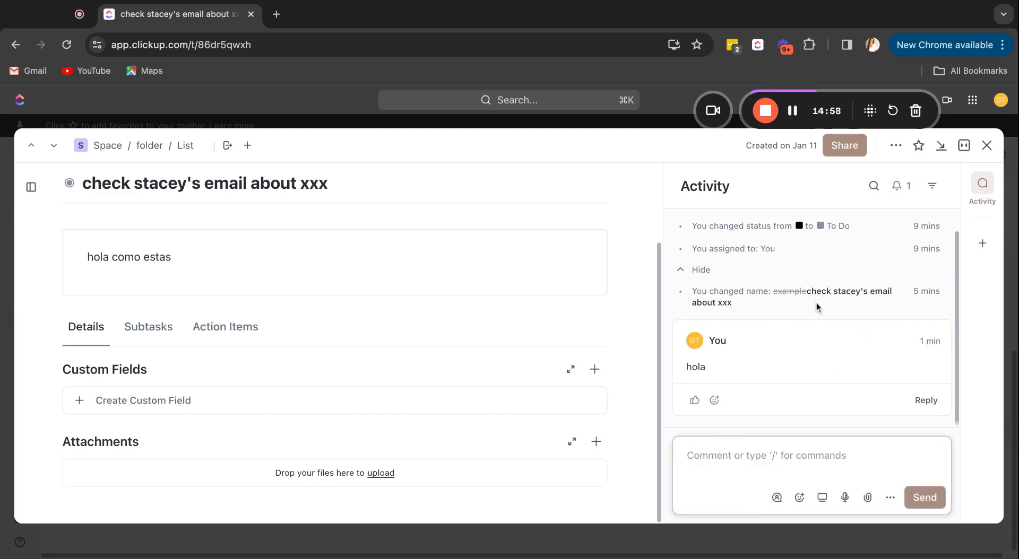
click(901, 187)
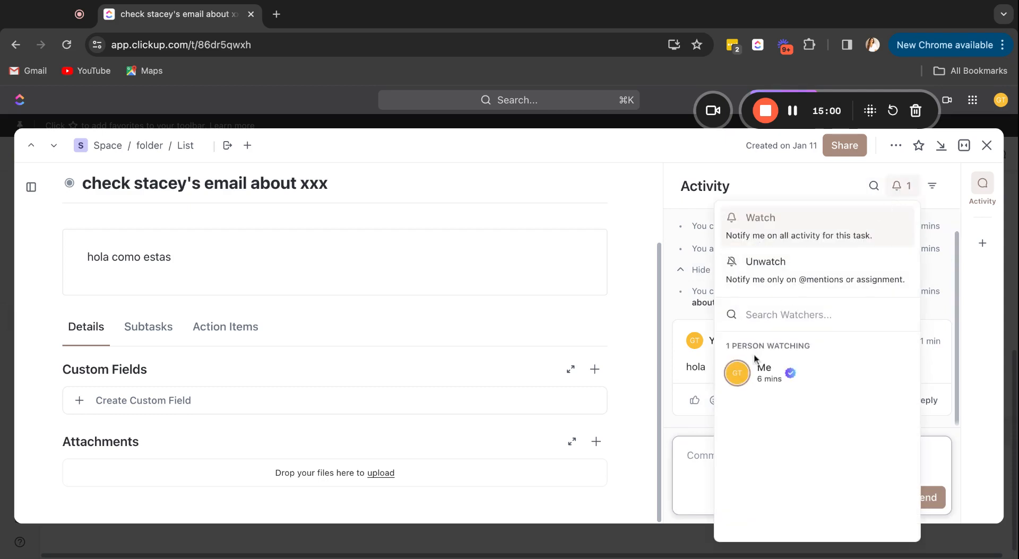
click(737, 382)
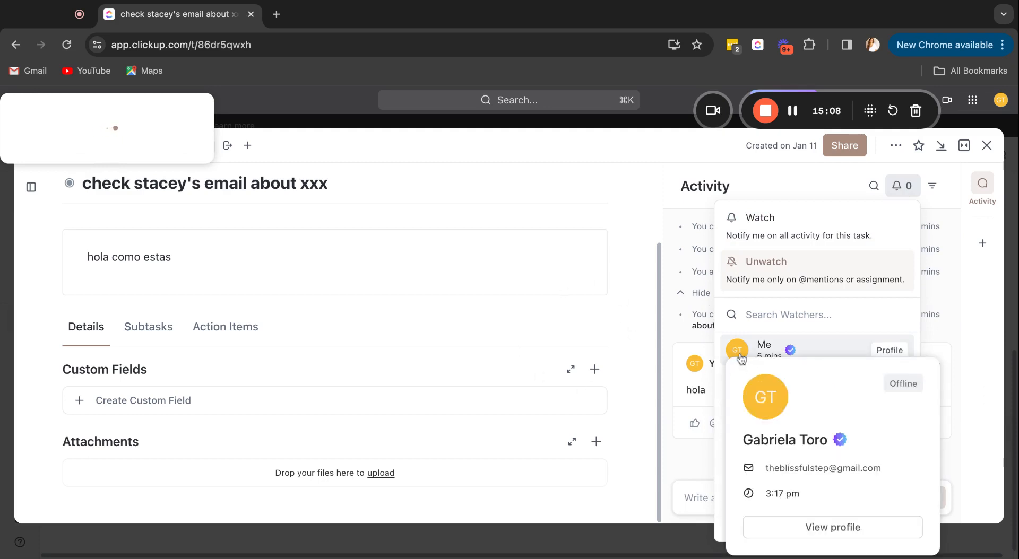
Step: Add your own account back to the task's watchers and close the watcher options
click(739, 353)
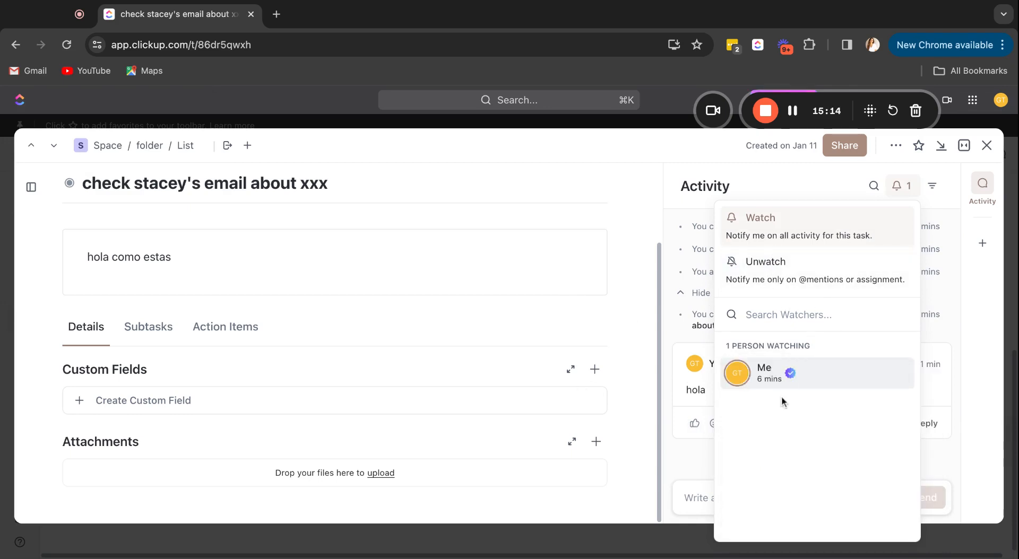
click(679, 208)
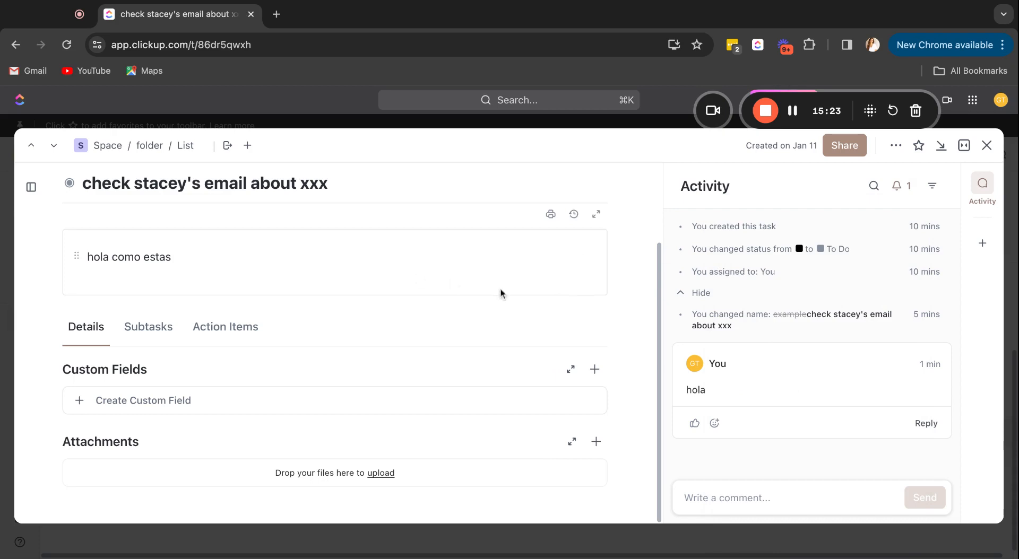
Step: Look at the task's priority choices and its time tracking options without setting either
scroll(500, 292, up, 2)
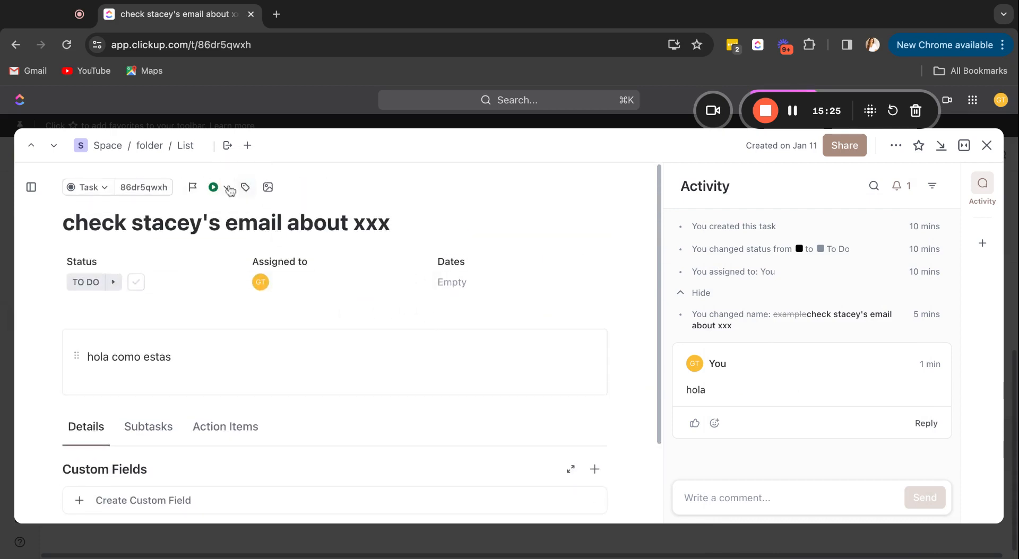
click(192, 191)
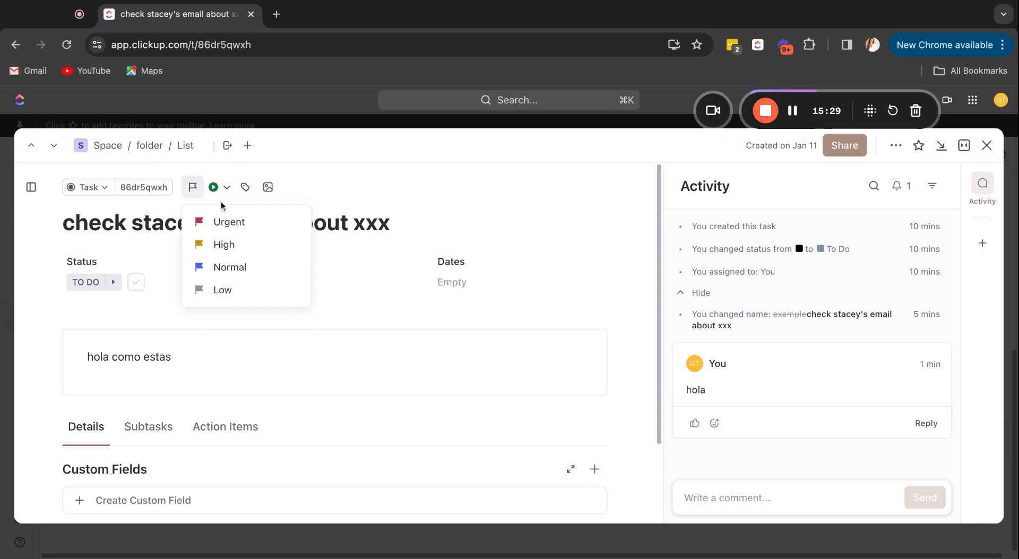
click(227, 187)
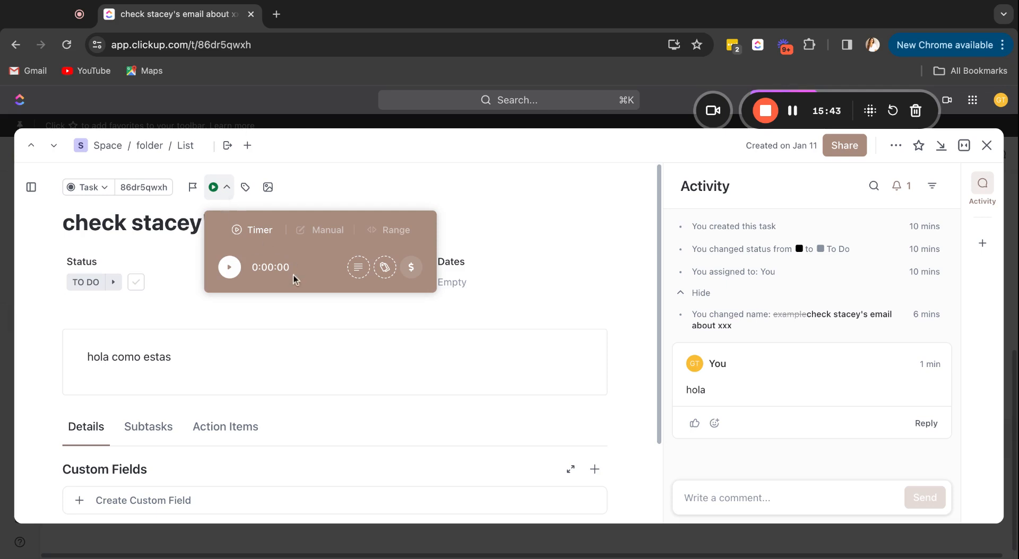
Step: Add an underwater photo from the image search as the task's cover, and remove the cover again
click(268, 188)
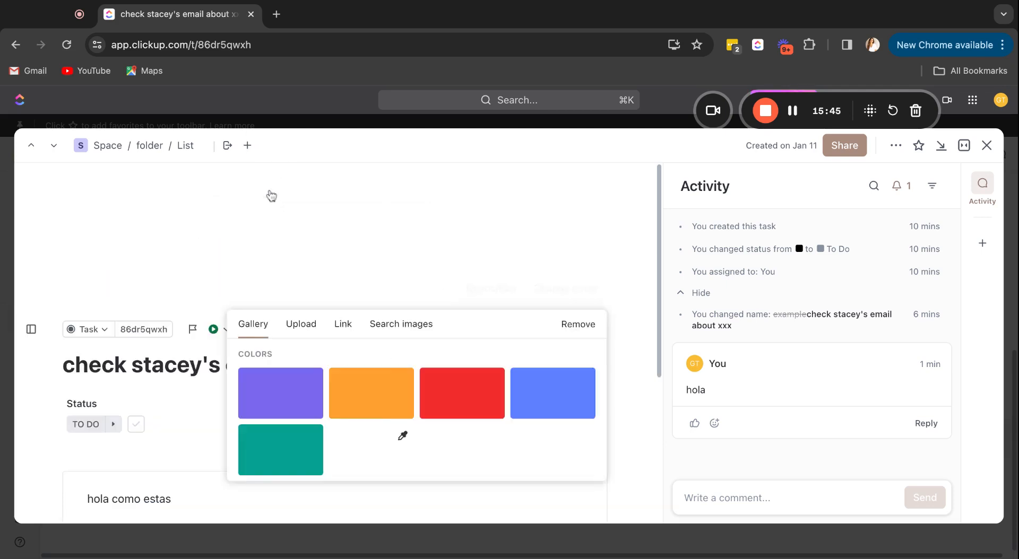
click(378, 325)
click(293, 426)
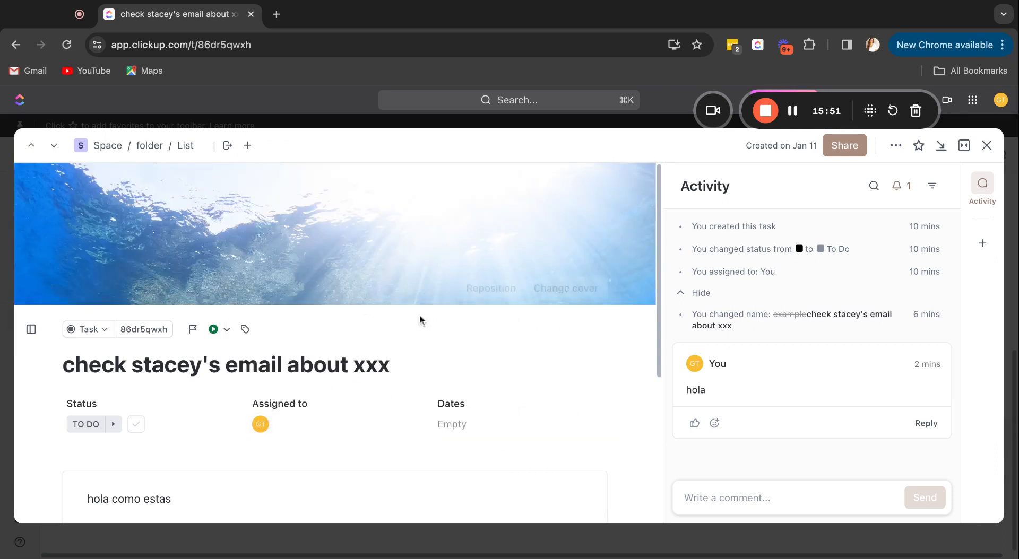
click(566, 288)
click(580, 324)
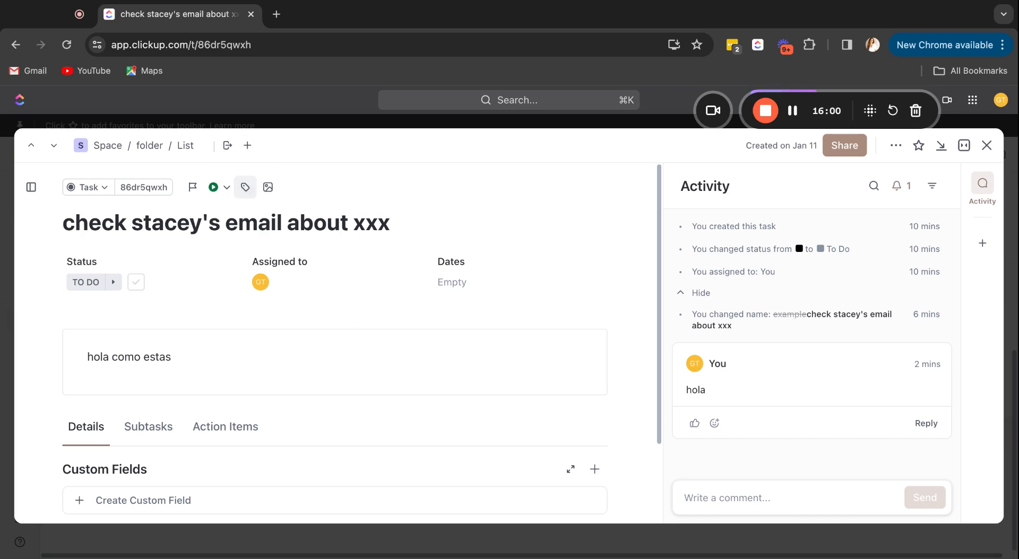
Step: Look at the available task types and the task's ID, and close the task
click(106, 190)
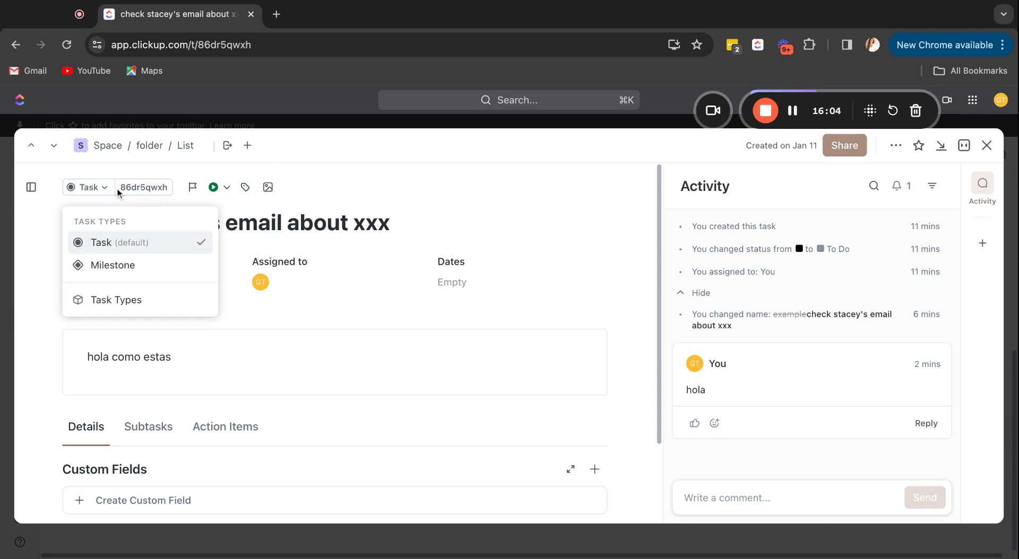
click(123, 190)
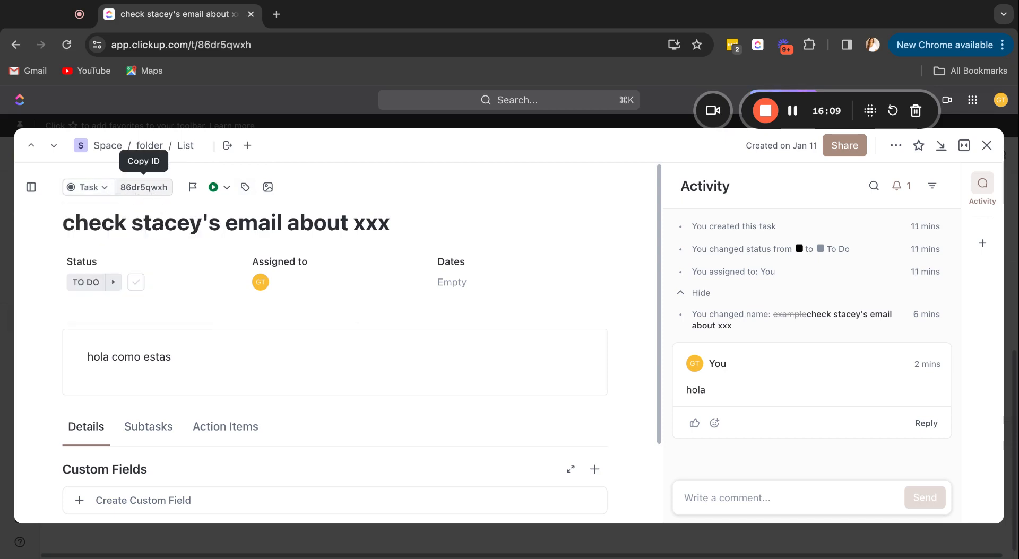
click(987, 145)
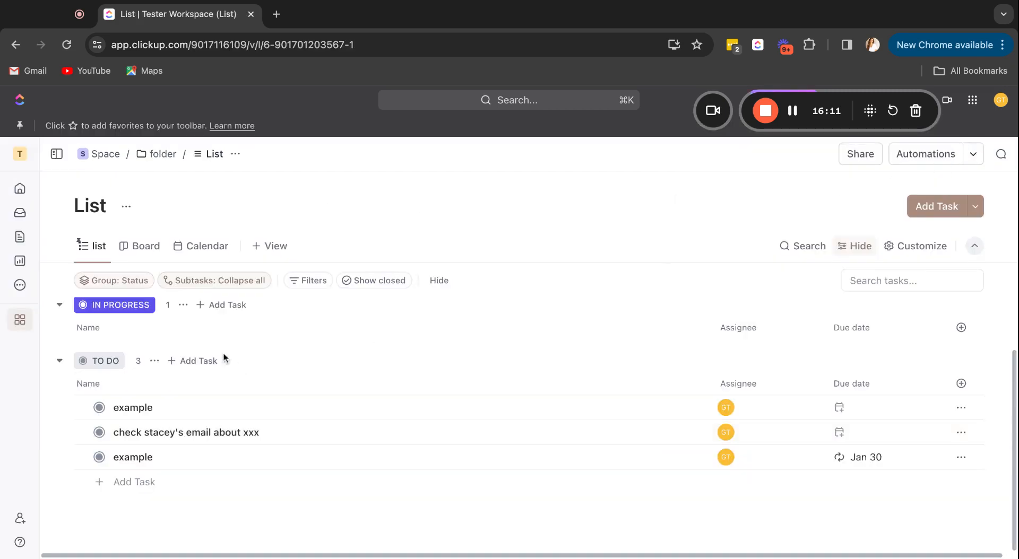
Step: Copy the link of the first "example" task in the TO DO group and open that task's description for editing
right_click(136, 418)
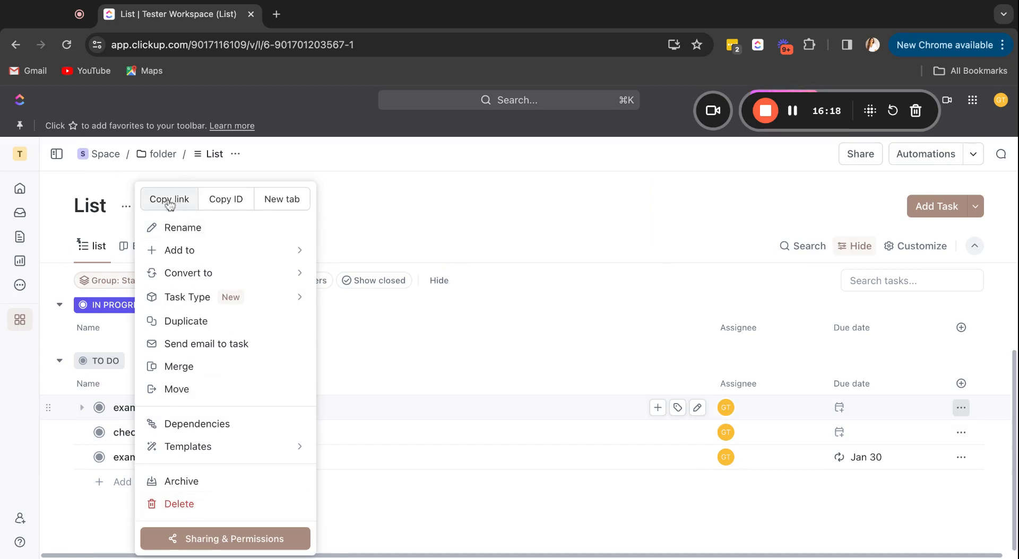
click(169, 200)
click(135, 410)
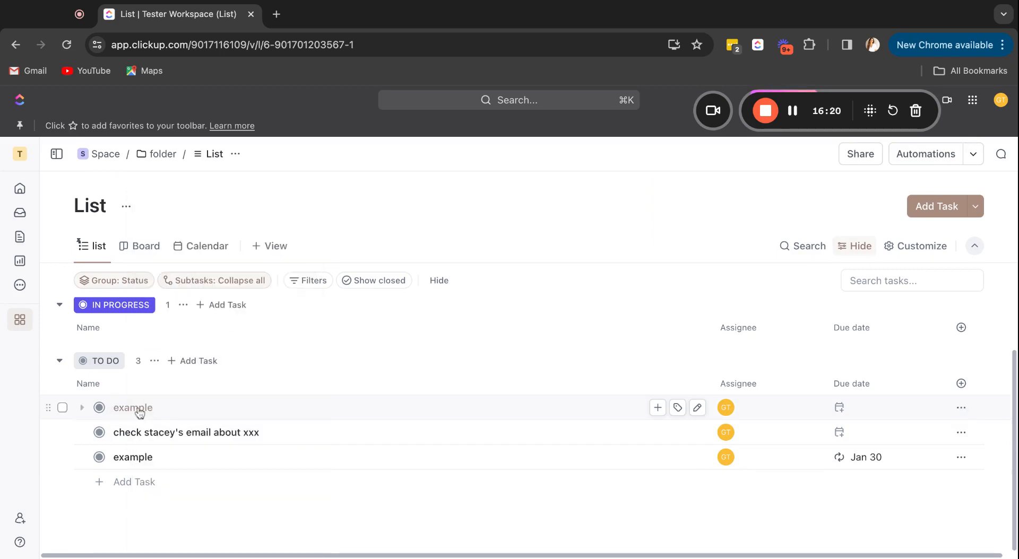
click(137, 412)
click(88, 387)
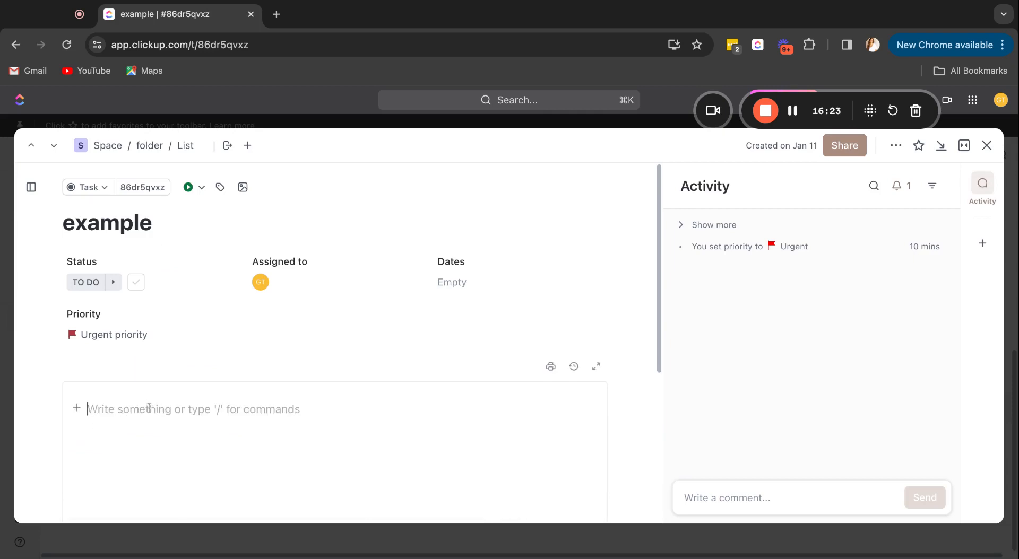
Step: Paste the copied task link into the description, preview the linked task, and delete the link again
scroll(148, 402, down, 1)
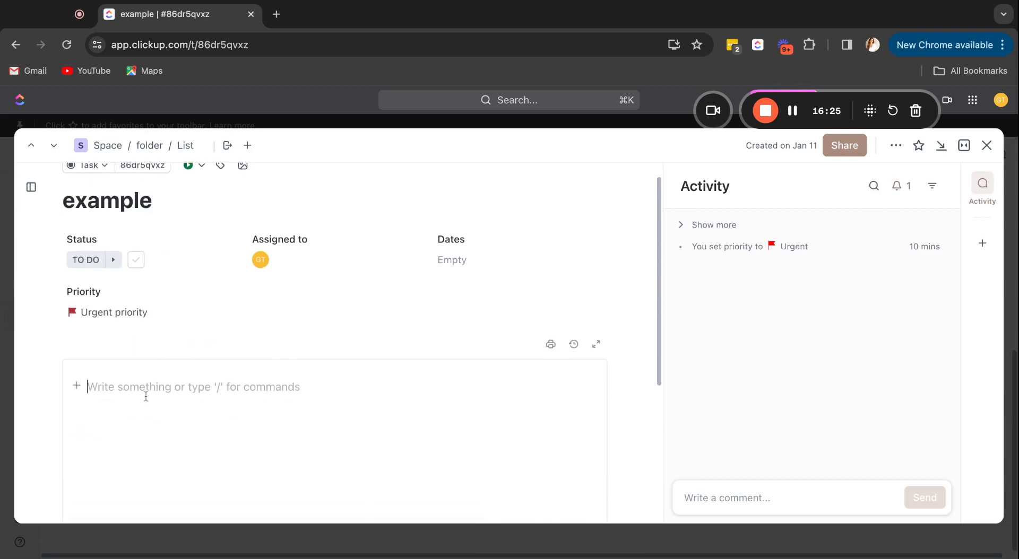
key(super+v)
mouse_move(110, 391)
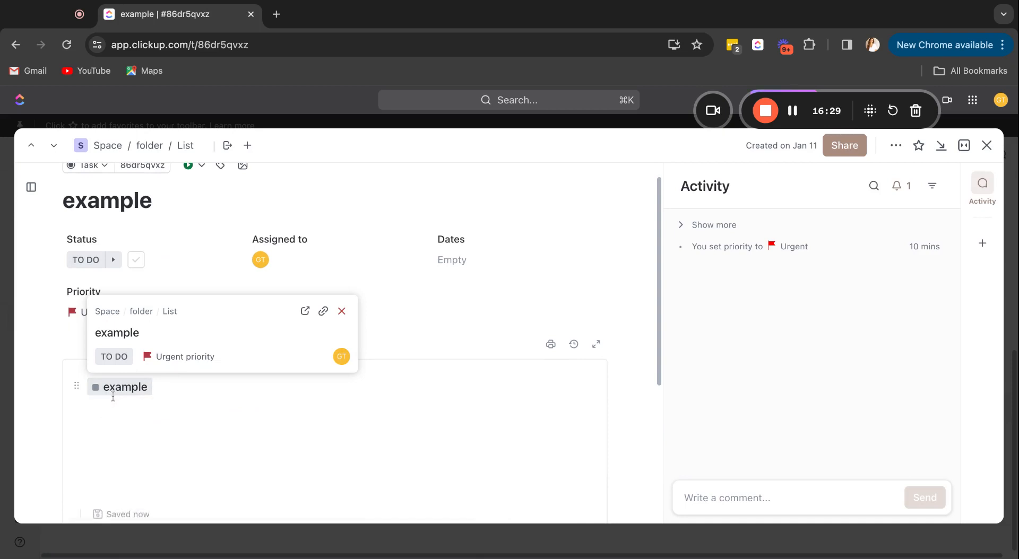
key(BackSpace)
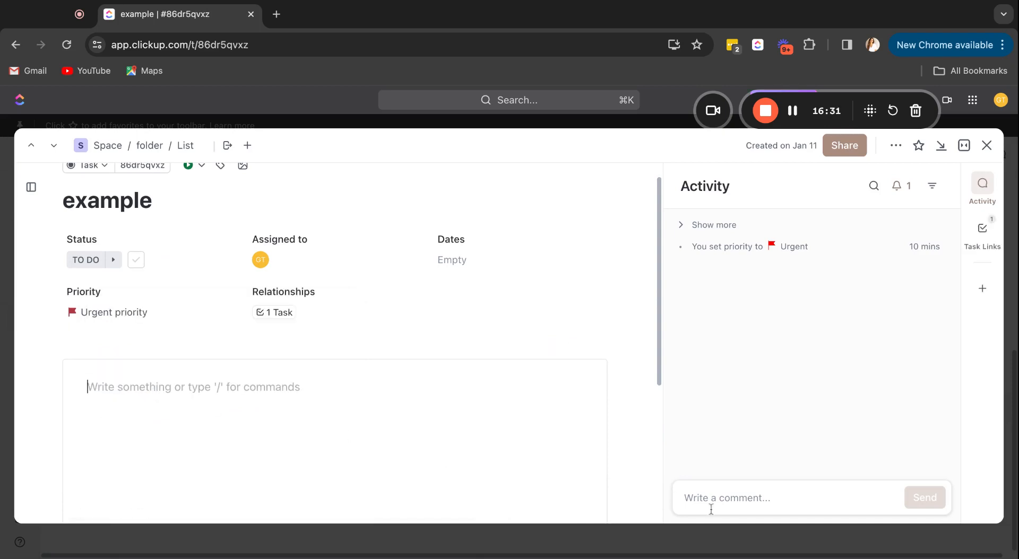
Step: Draft a comment with the pasted task link and "regarding task", clear the draft, and close the task
key(ctrl+v)
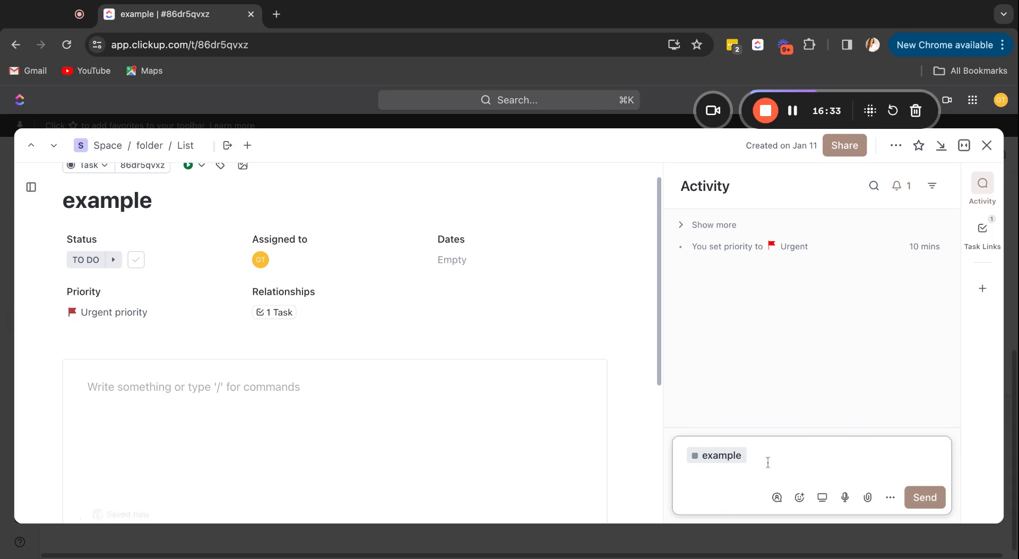
text(regarding task)
triple_click(788, 461)
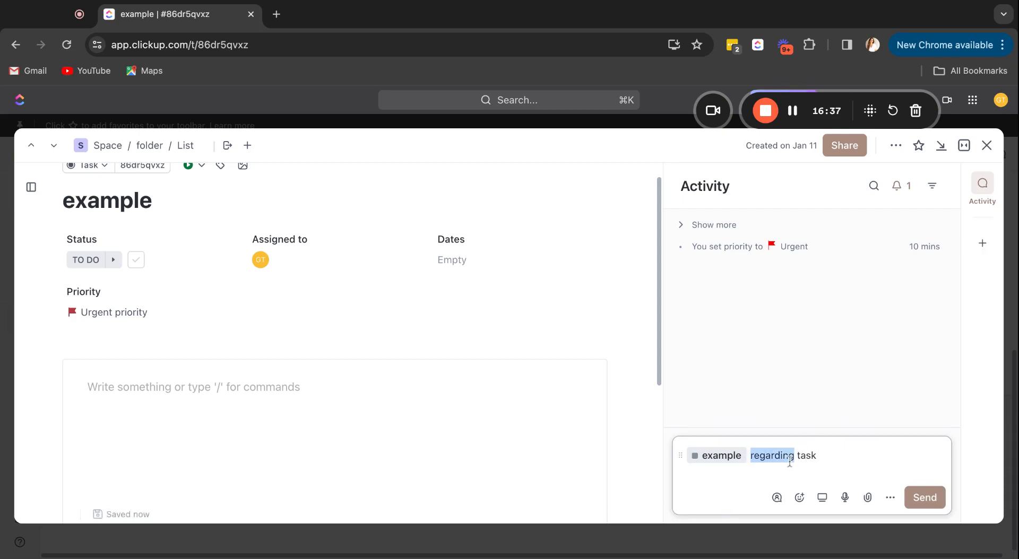
key(BackSpace)
scroll(137, 199, up, 1)
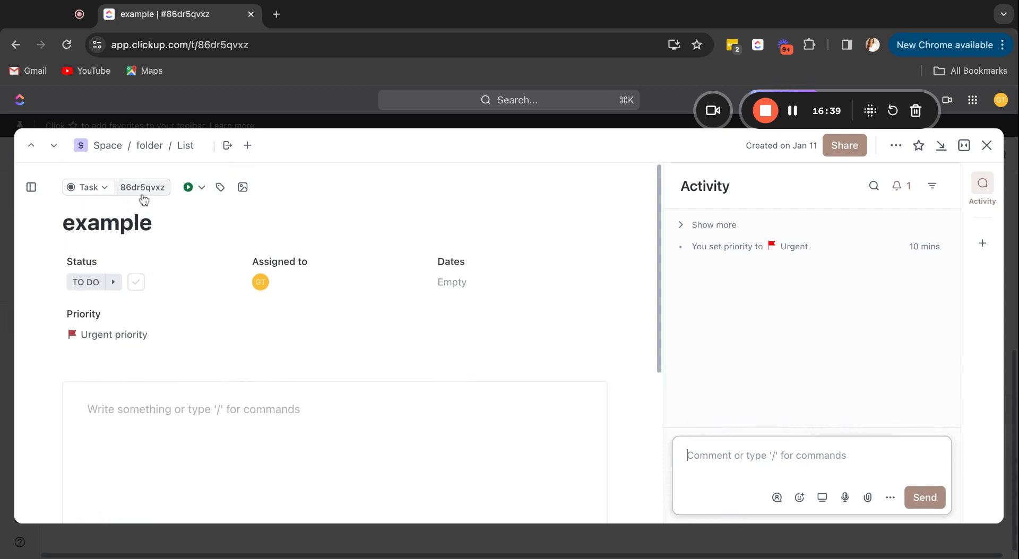
click(987, 145)
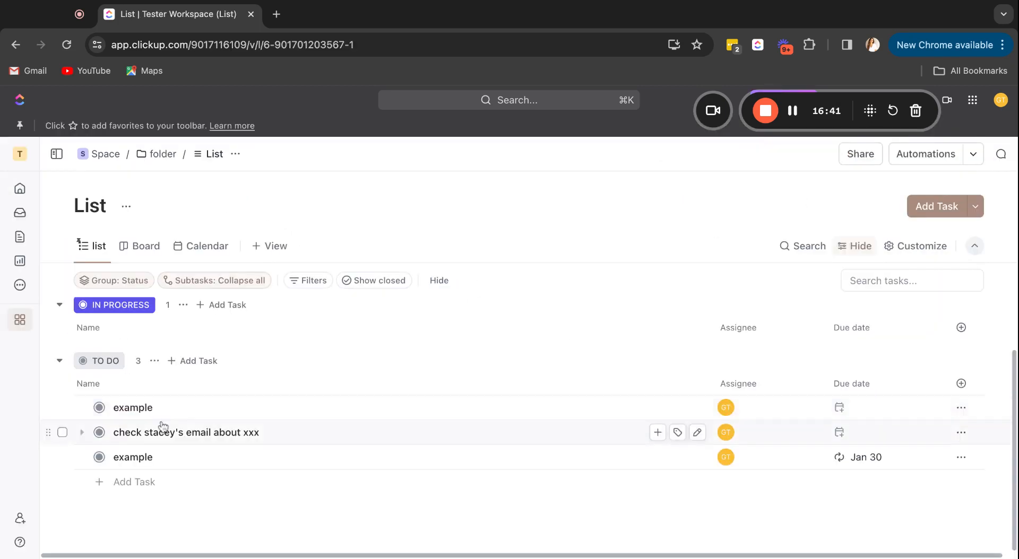
Step: Look at the link-copying options of the first "example" task, the list and the space
right_click(136, 409)
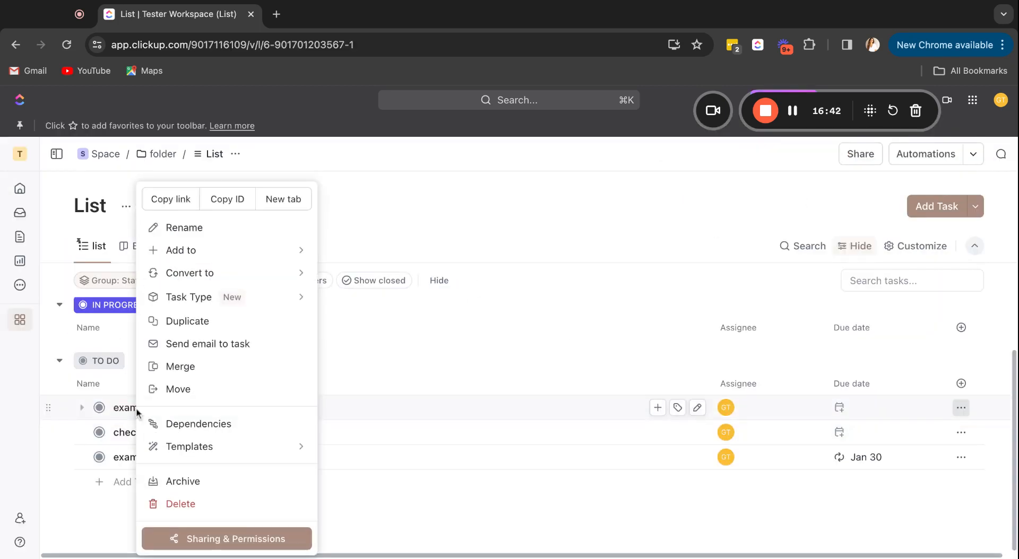
click(383, 343)
click(57, 155)
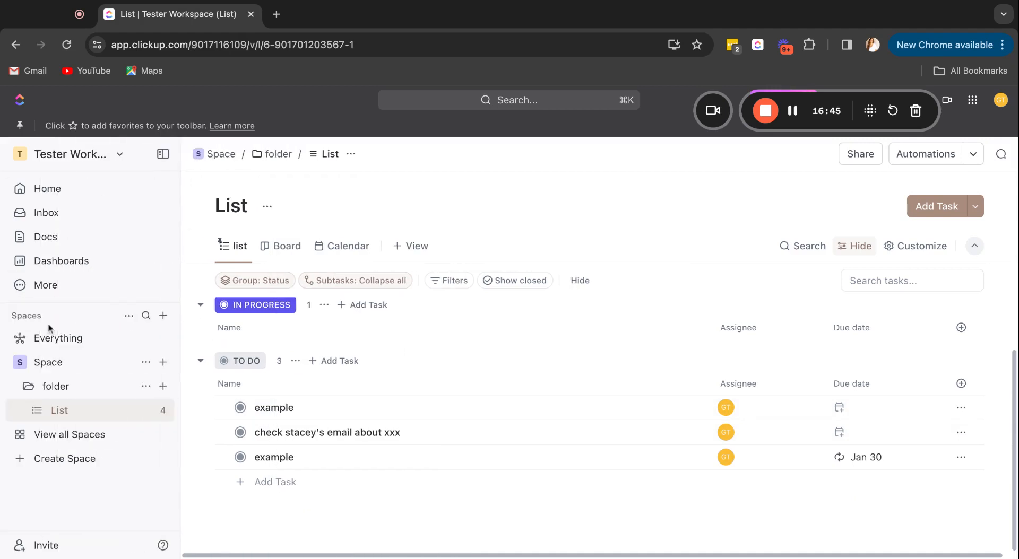
click(162, 411)
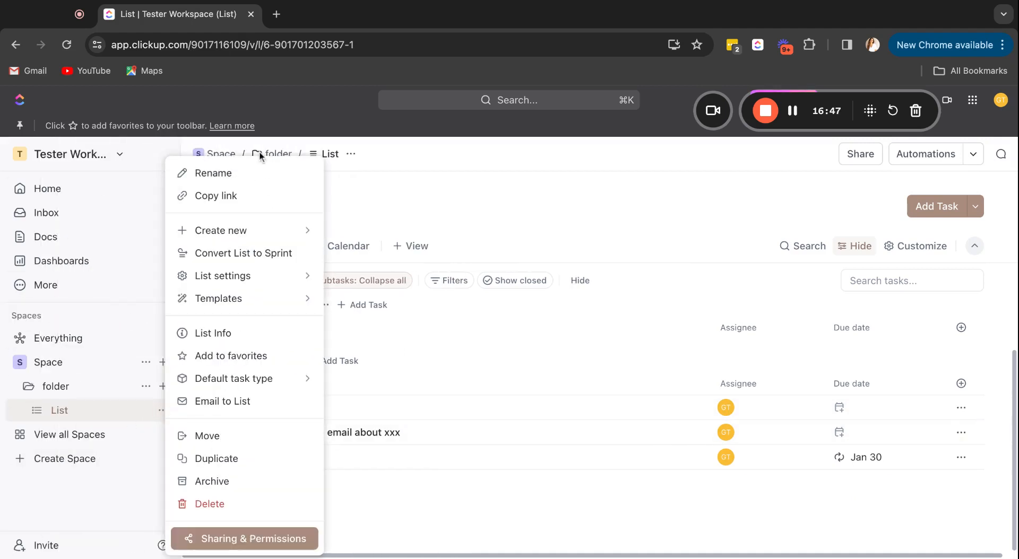
click(145, 363)
click(145, 363)
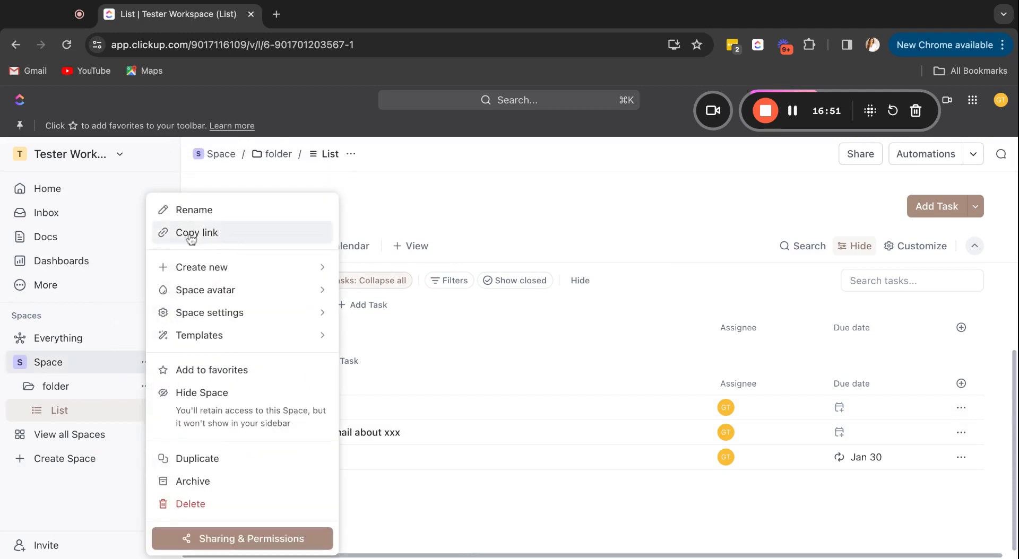
click(417, 351)
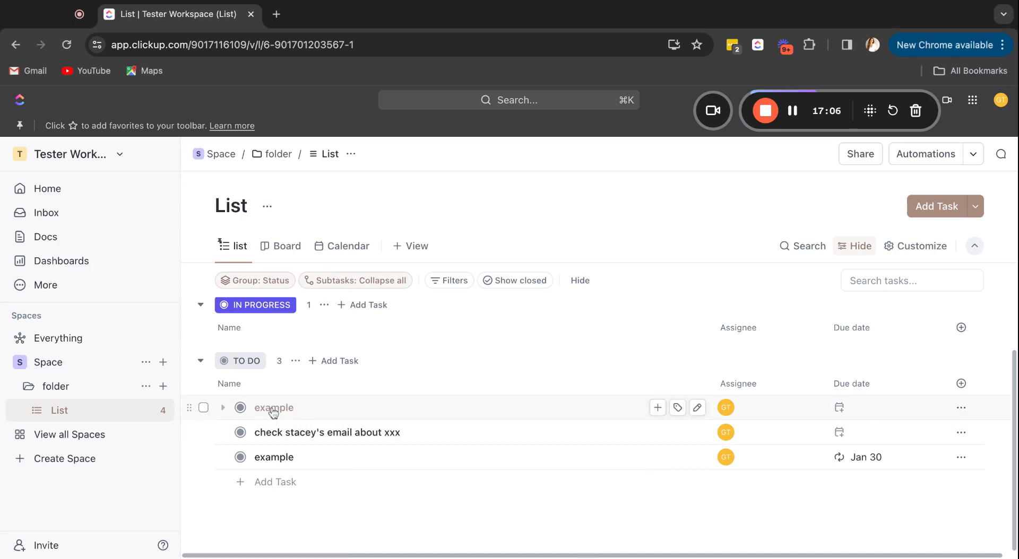
Step: Open the list view's sharing settings, enable link sharing with anyone, and copy the public link
click(243, 256)
click(241, 256)
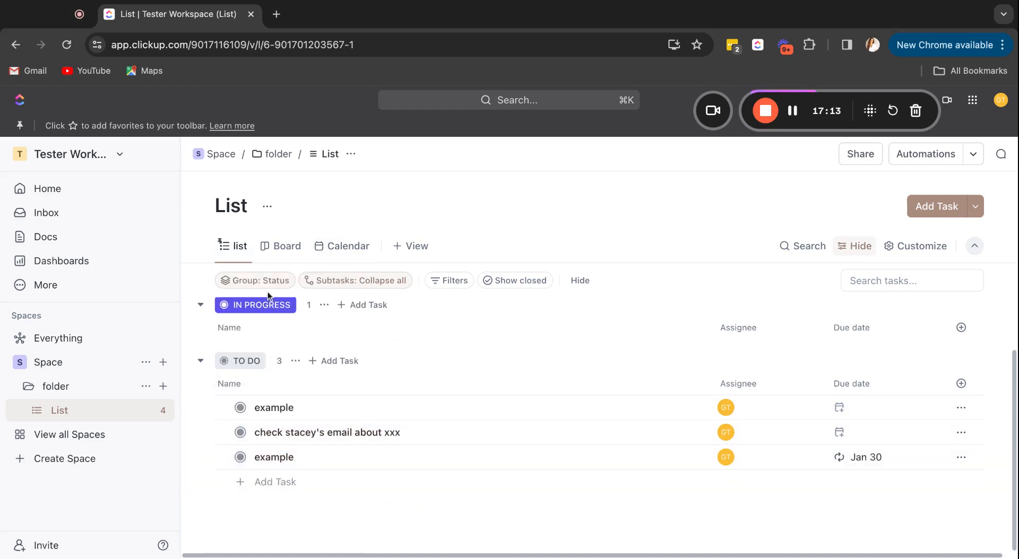
click(242, 255)
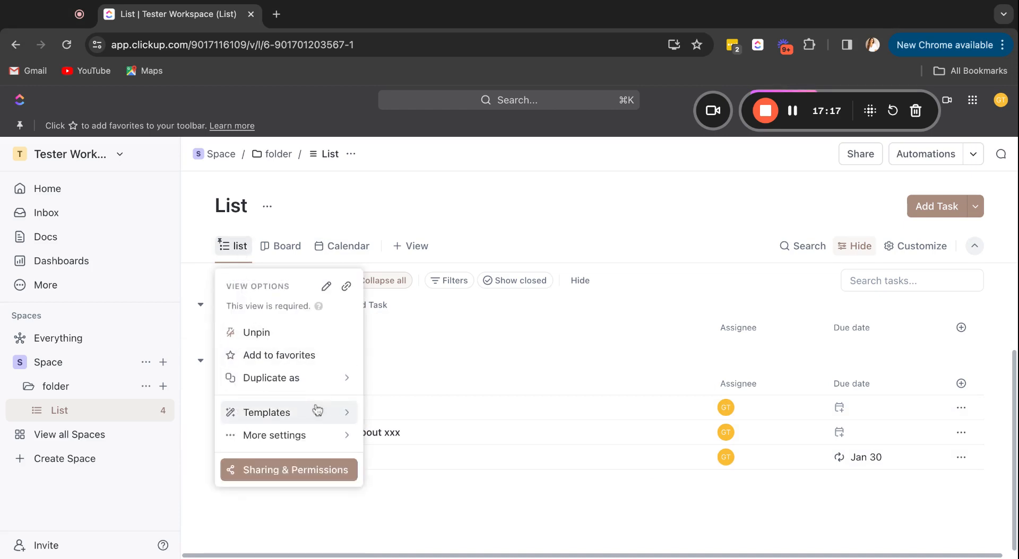
click(300, 470)
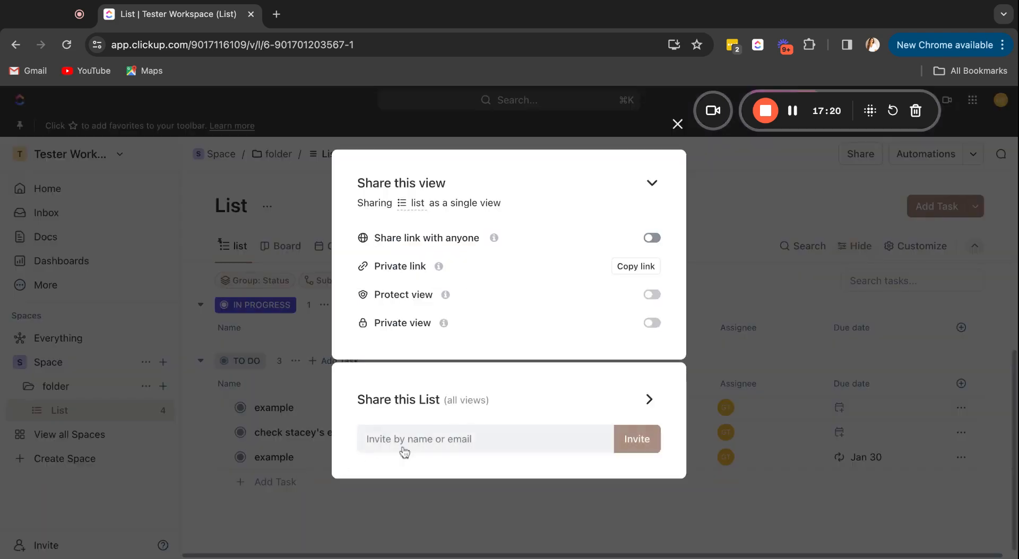
click(653, 239)
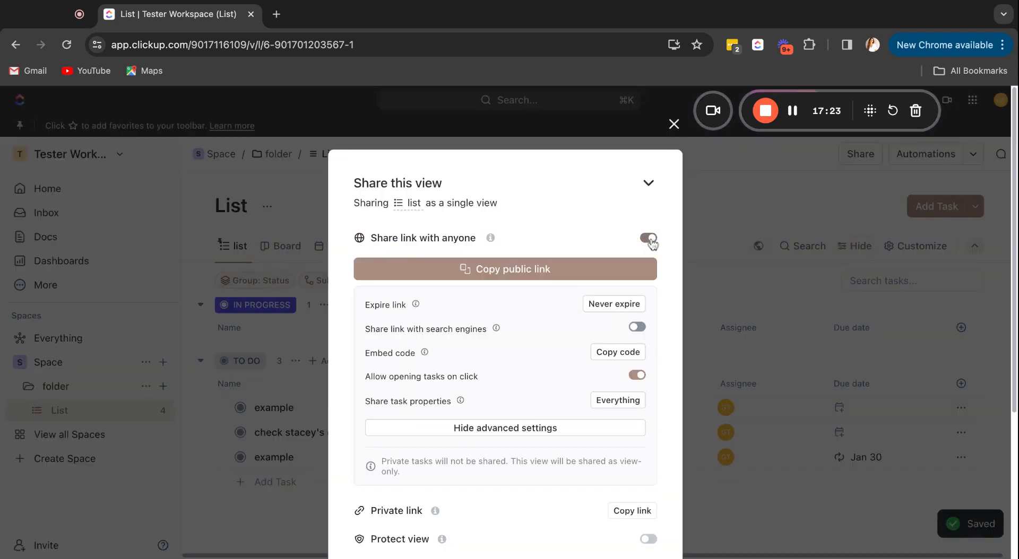
click(513, 272)
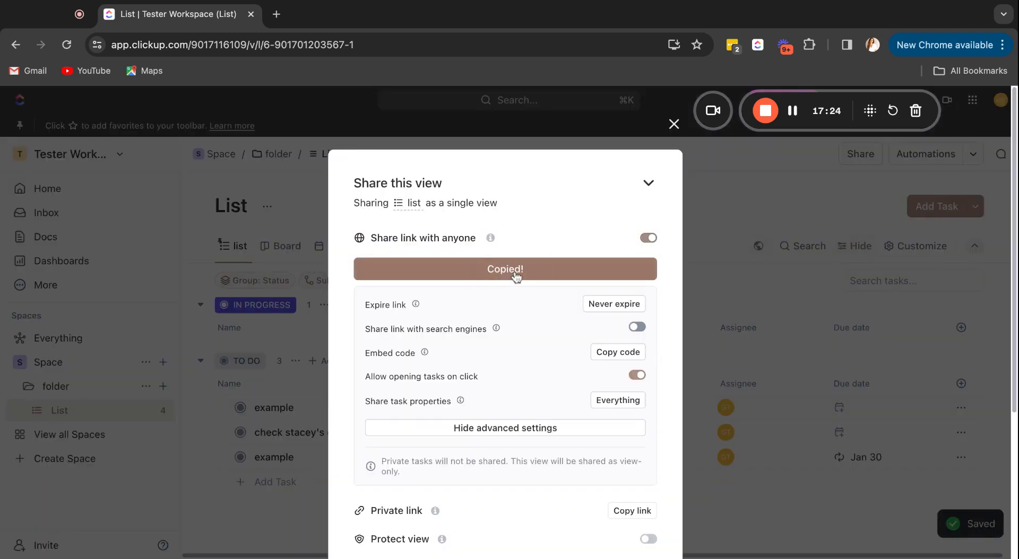
Step: Open the copied public link in a new browser tab to view the shared list
click(276, 14)
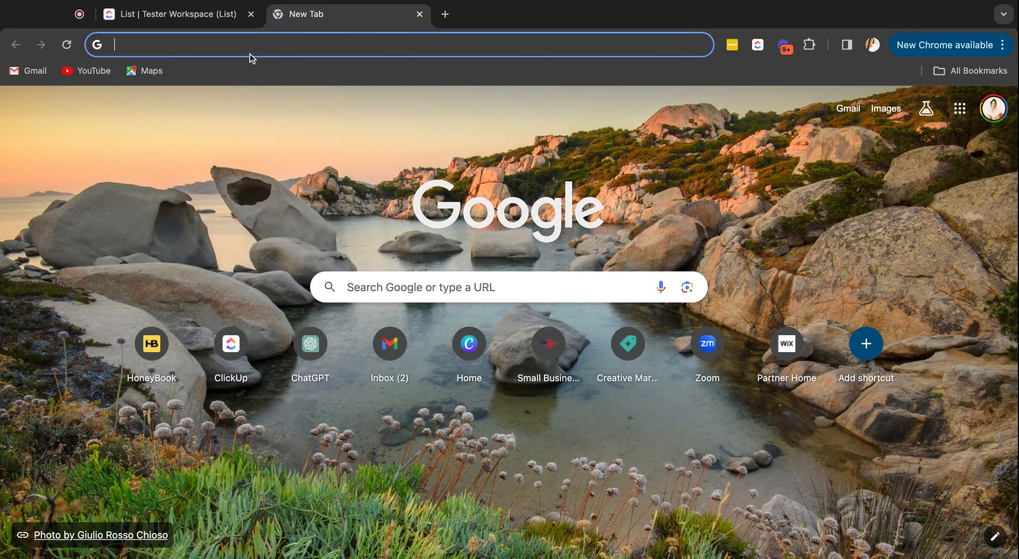
key(super+v)
key(Return)
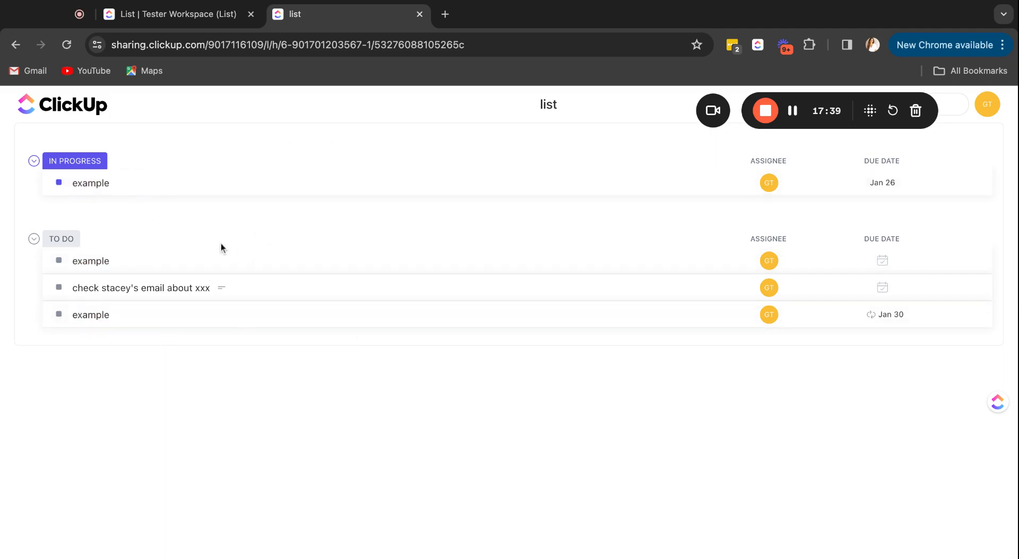
Step: Close the shared page's tab and turn off link sharing with anyone for the list view
click(420, 15)
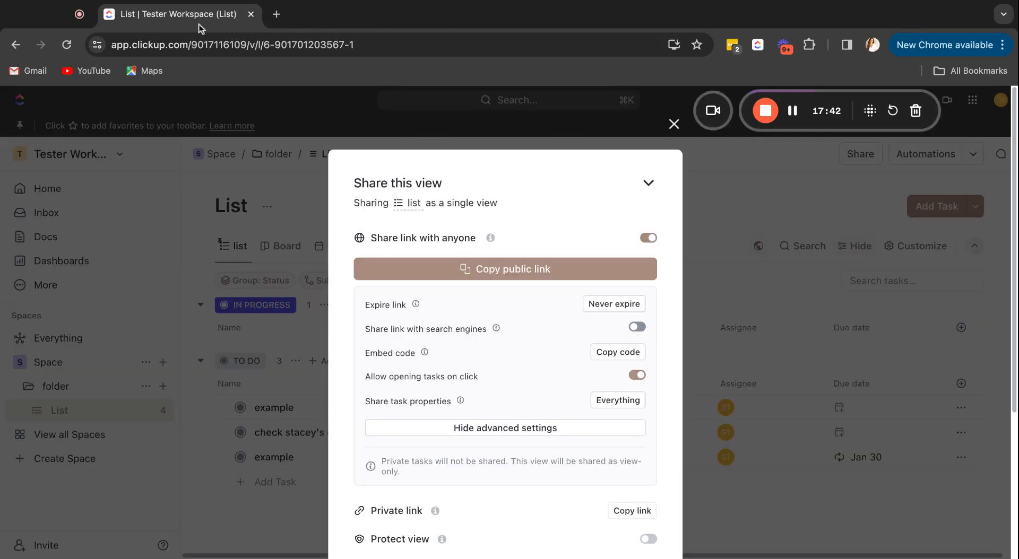
click(649, 238)
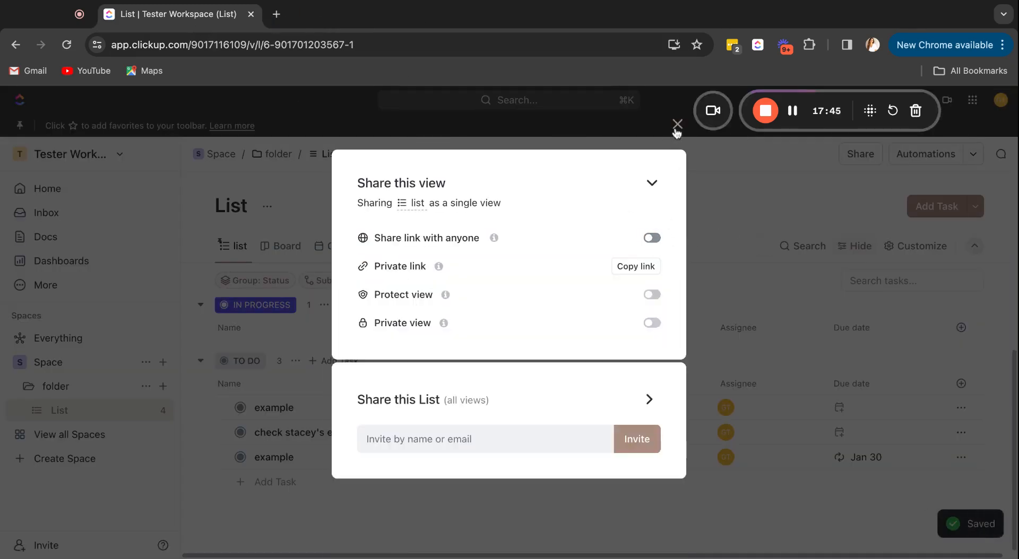
Step: Close the sharing dialog and add subtasks "who she ccd" and "date" to the email-checking task in the To Do group
click(676, 125)
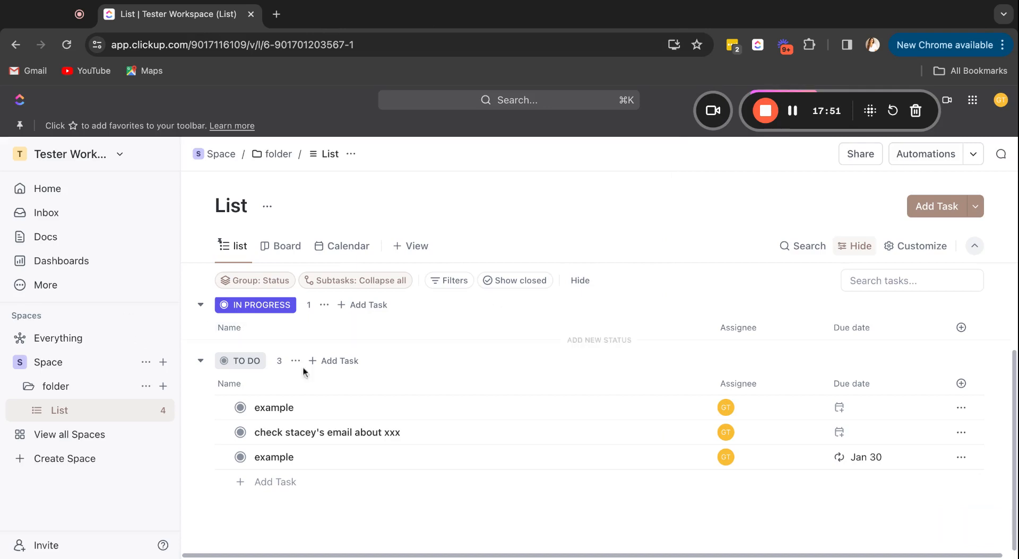
click(291, 435)
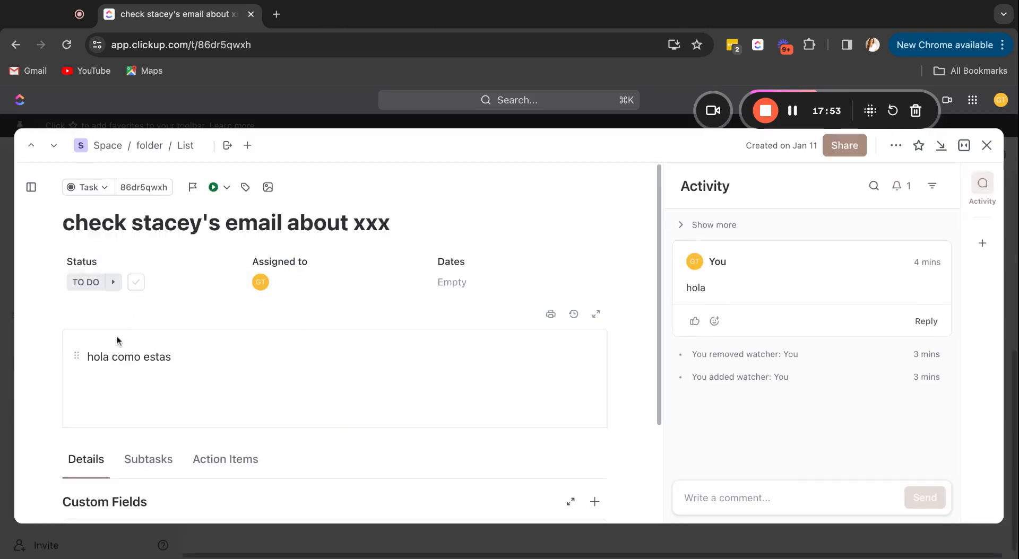
scroll(201, 377, down, 2)
click(157, 353)
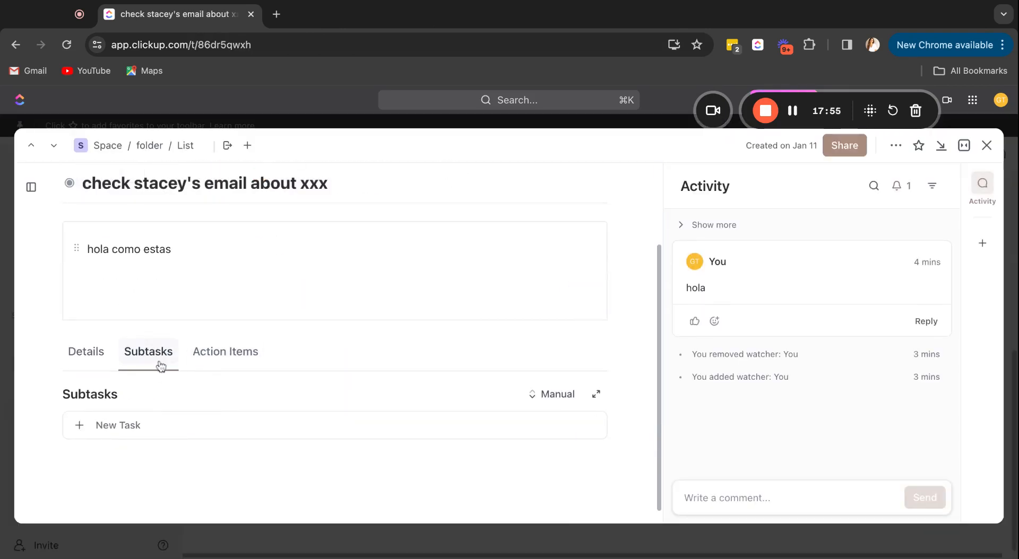
scroll(138, 383, down, 1)
click(122, 412)
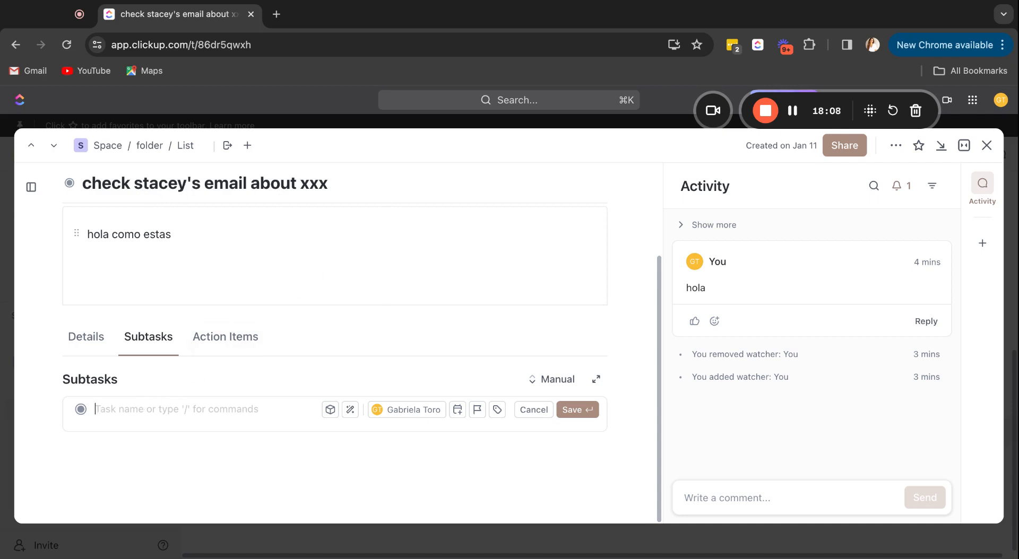
text(who sh)
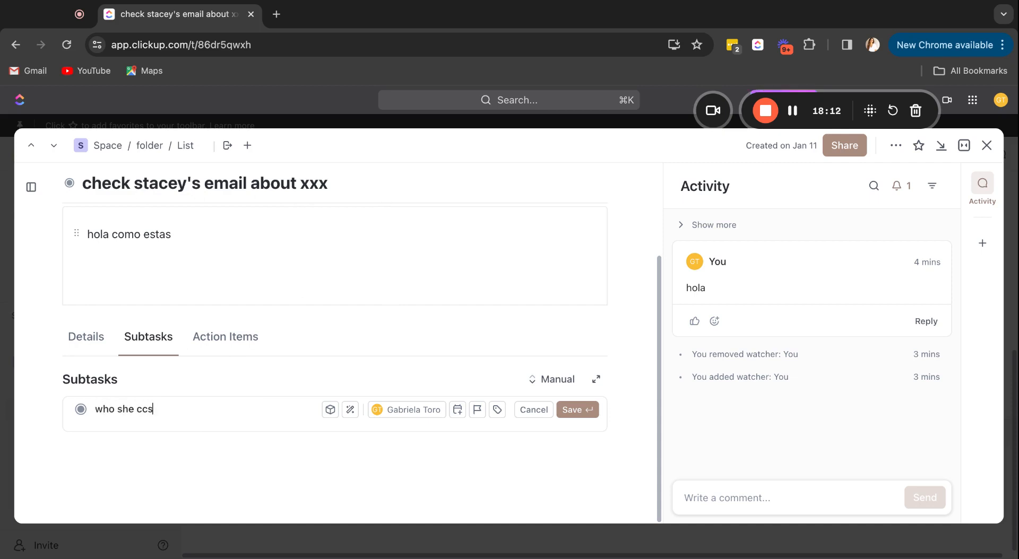
text(e ccd)
key(Return)
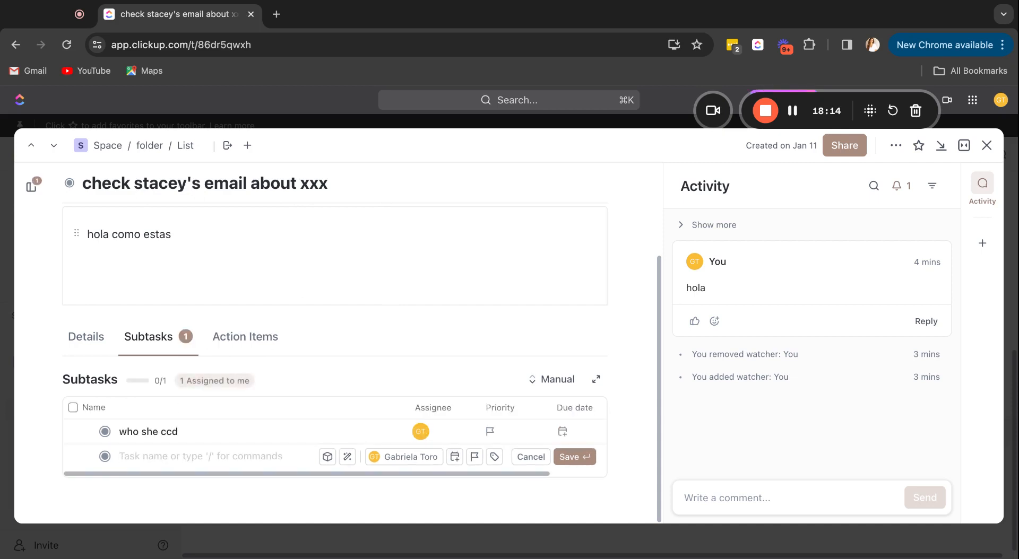
text(date)
key(Return)
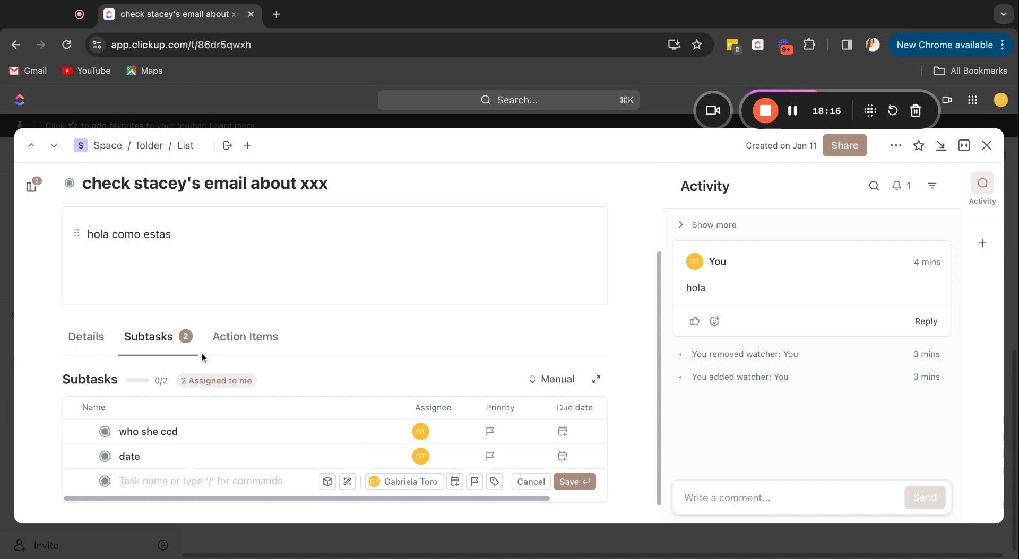
Step: Look at the status options of the "date" subtask without changing its status
scroll(255, 424, down, 1)
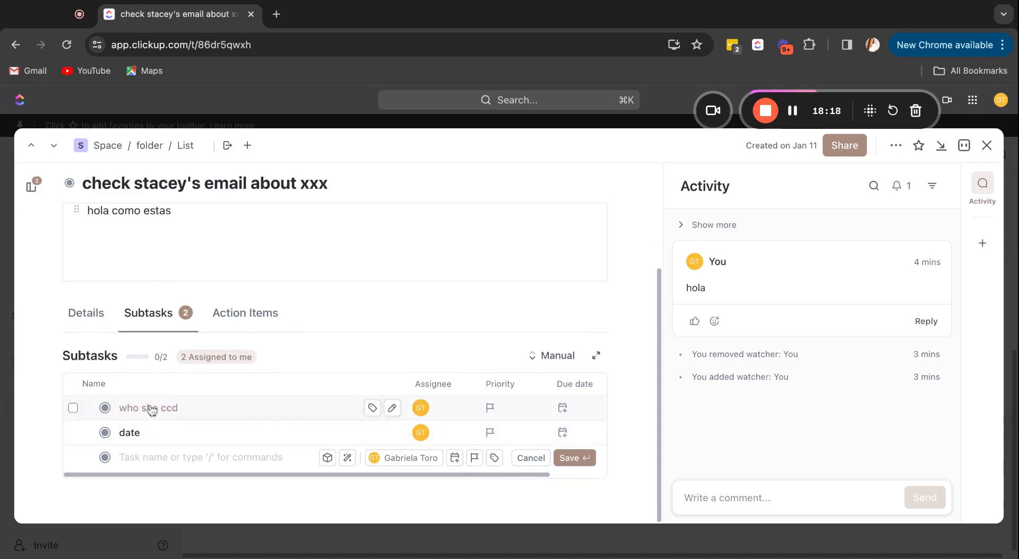
click(106, 434)
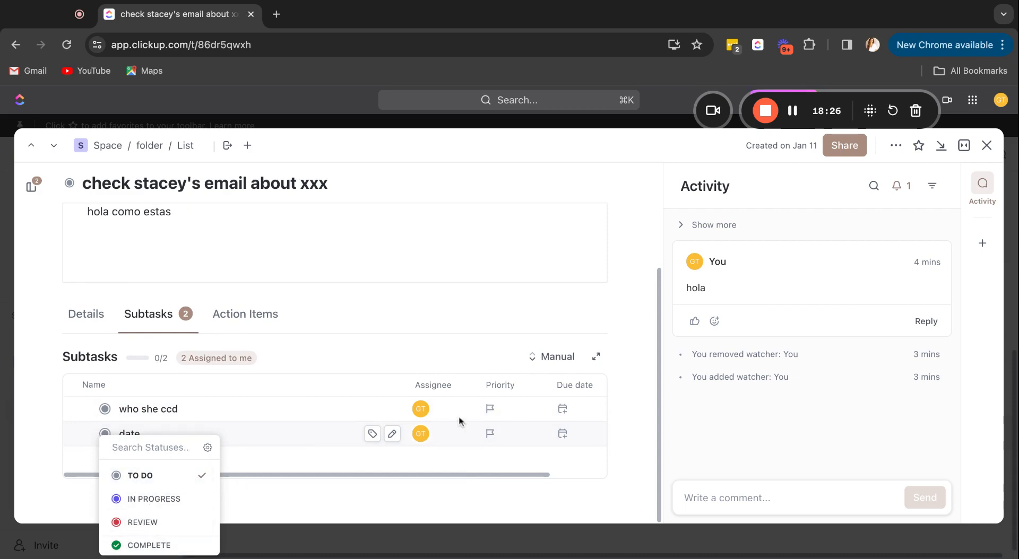
click(256, 391)
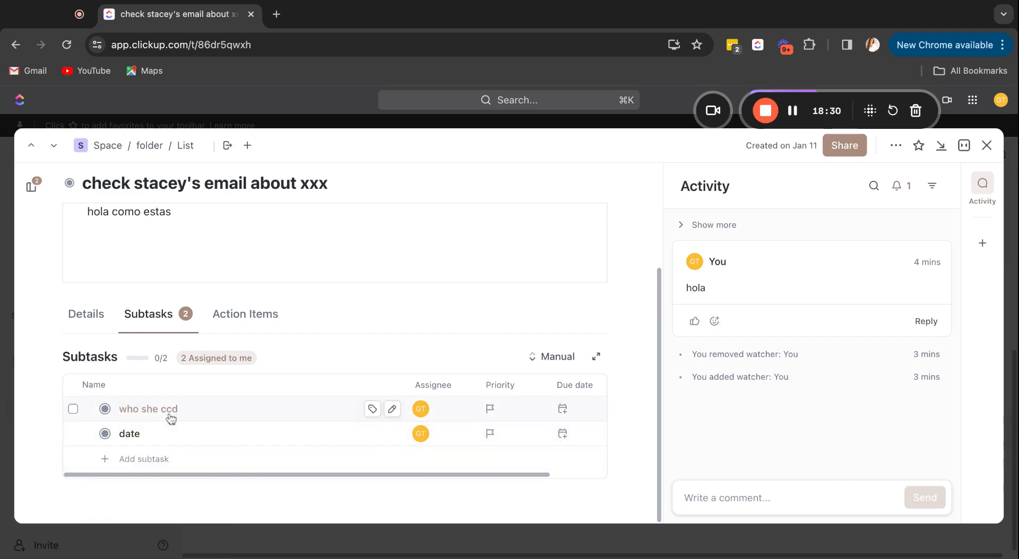
Step: Open the "who she ccd" subtask, examine its fields, description area and sections, and return to the parent task
click(171, 419)
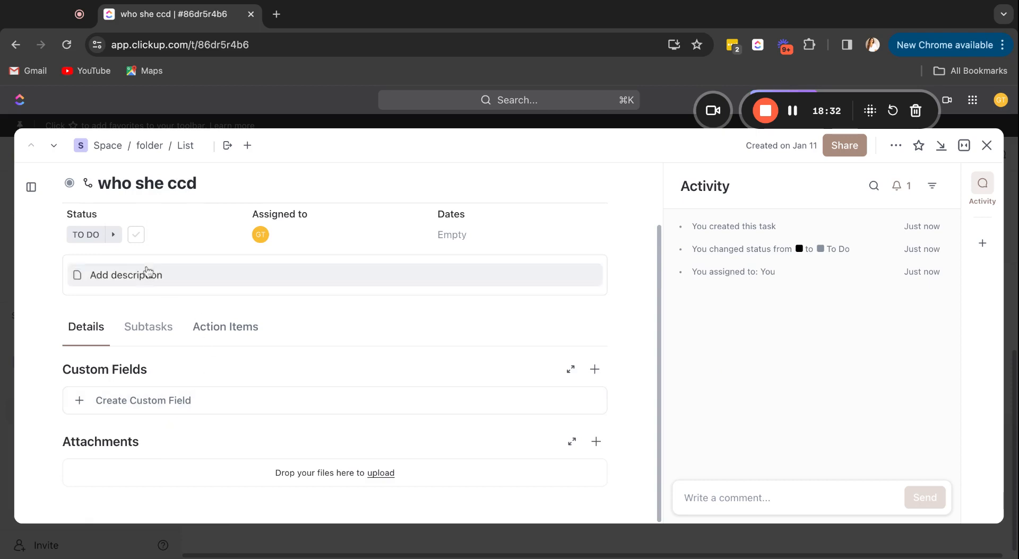
scroll(179, 348, up, 3)
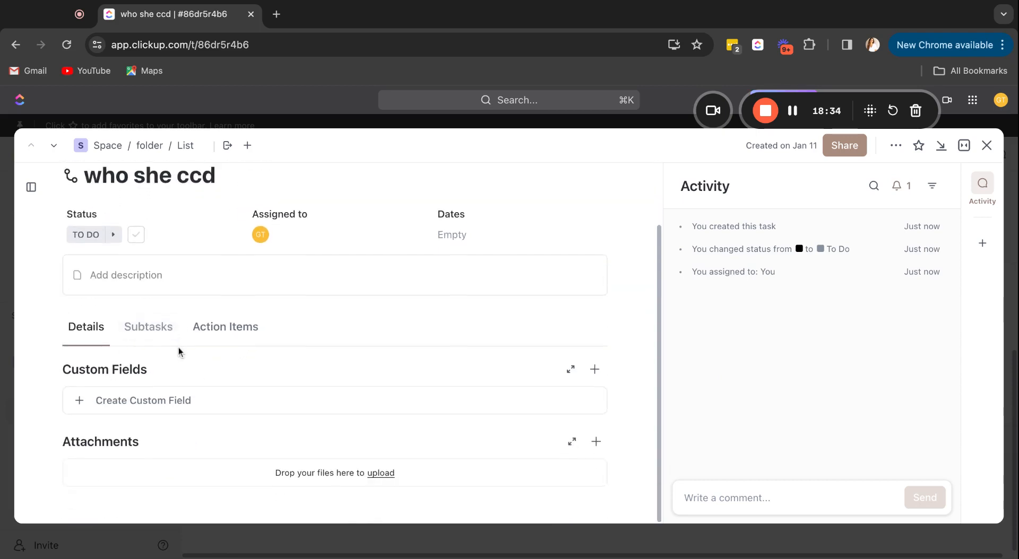
click(127, 357)
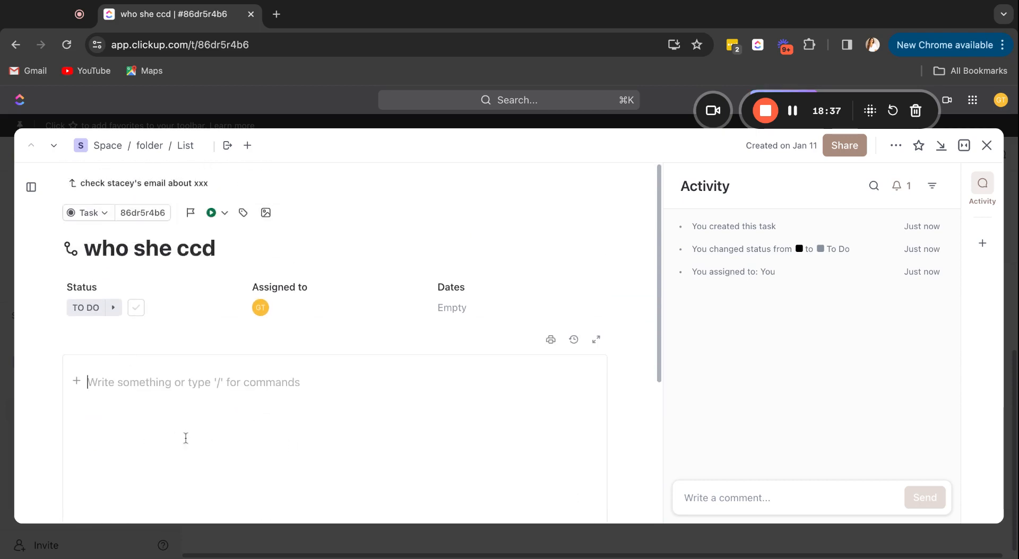
scroll(159, 419, down, 2)
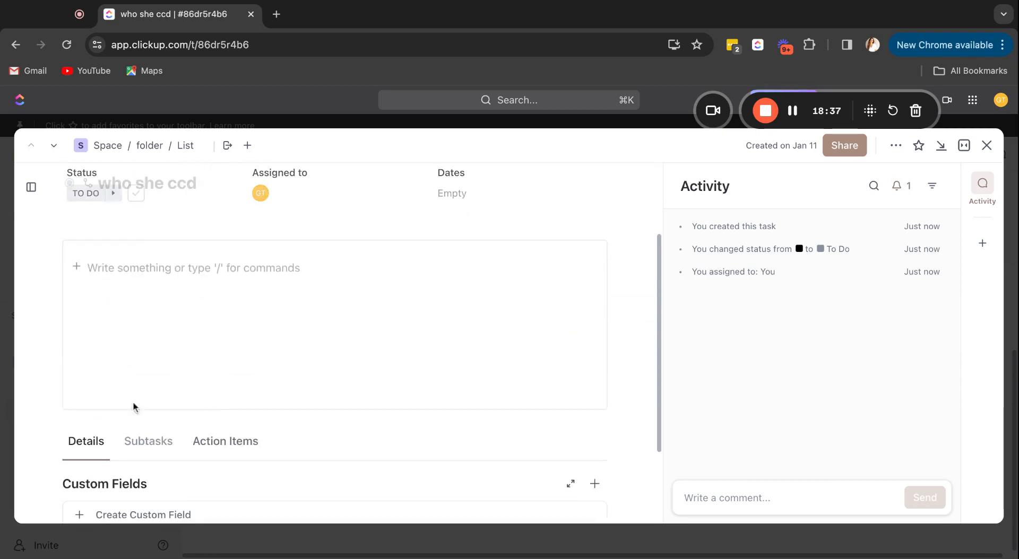
click(225, 447)
scroll(220, 389, down, 2)
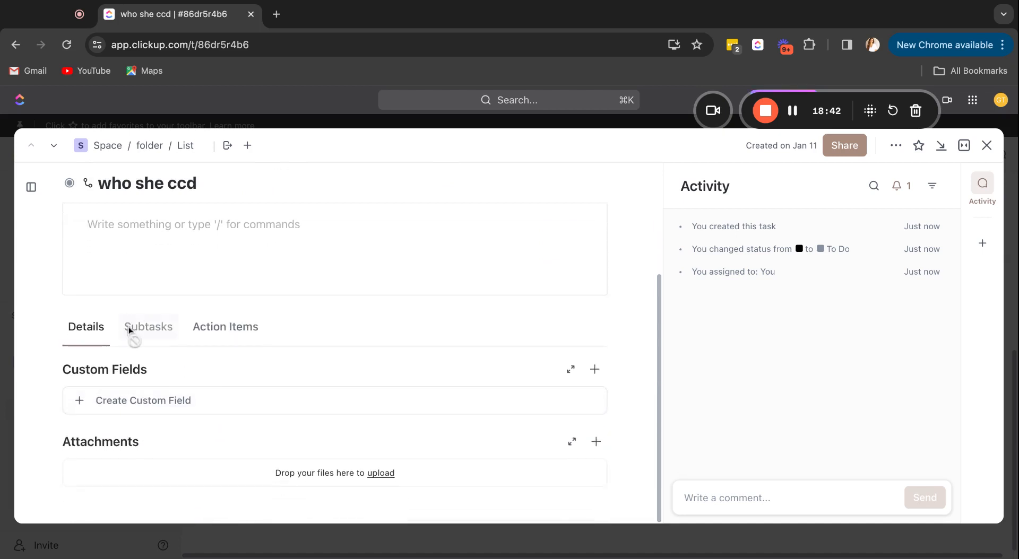
scroll(130, 332, up, 3)
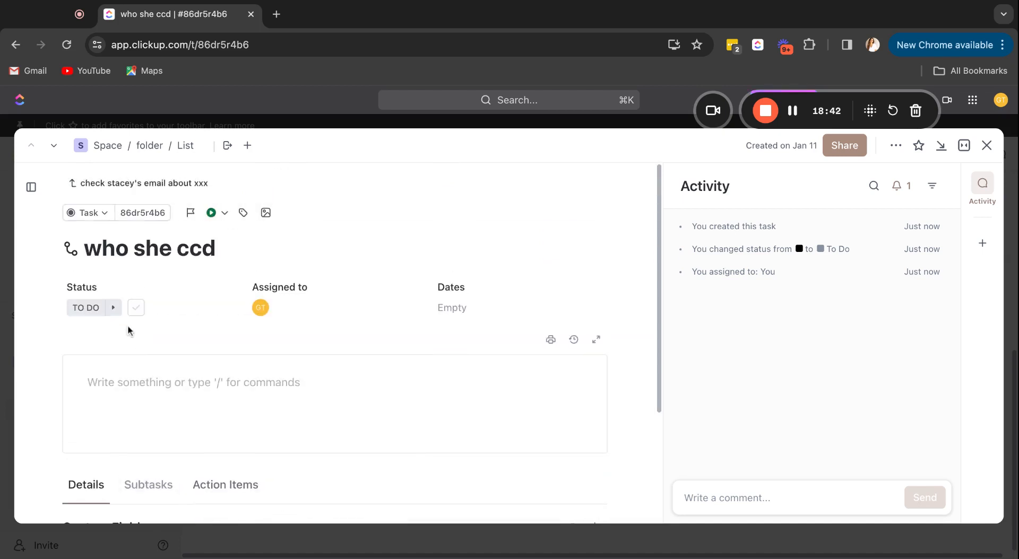
click(82, 184)
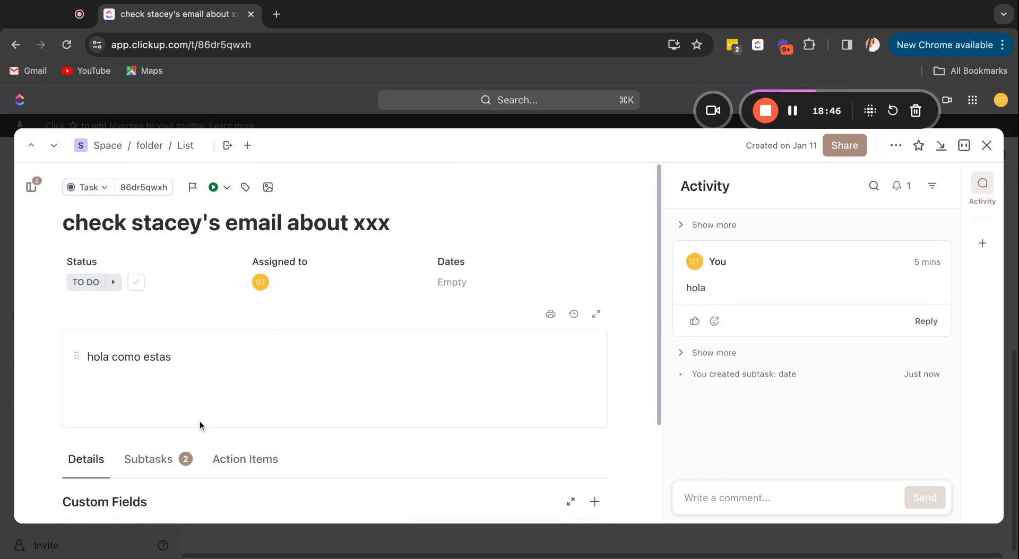
Step: Reopen the "who she ccd" subtask from the parent's subtask list, view its header, and go back to the parent task
scroll(200, 425, down, 3)
click(147, 339)
click(159, 438)
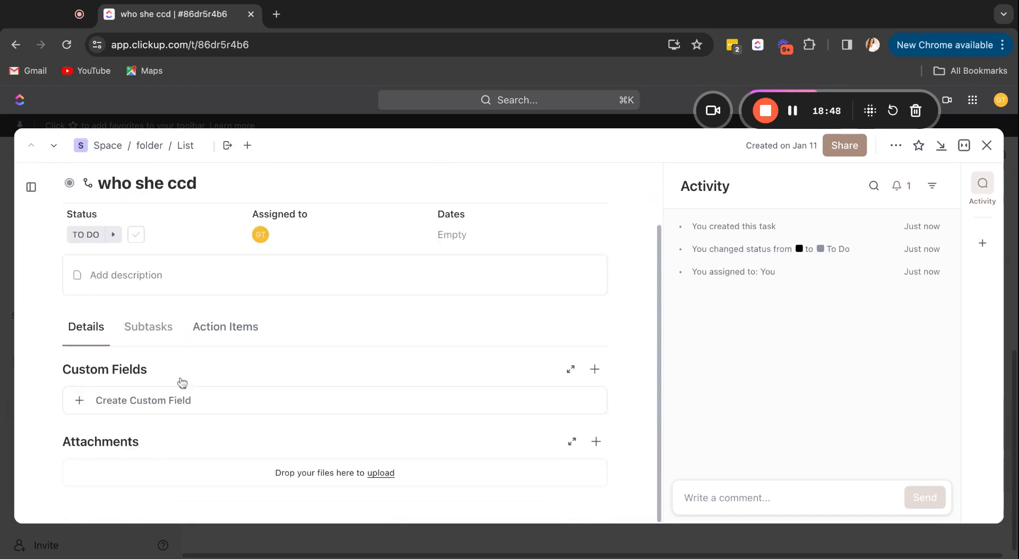
scroll(153, 212, up, 3)
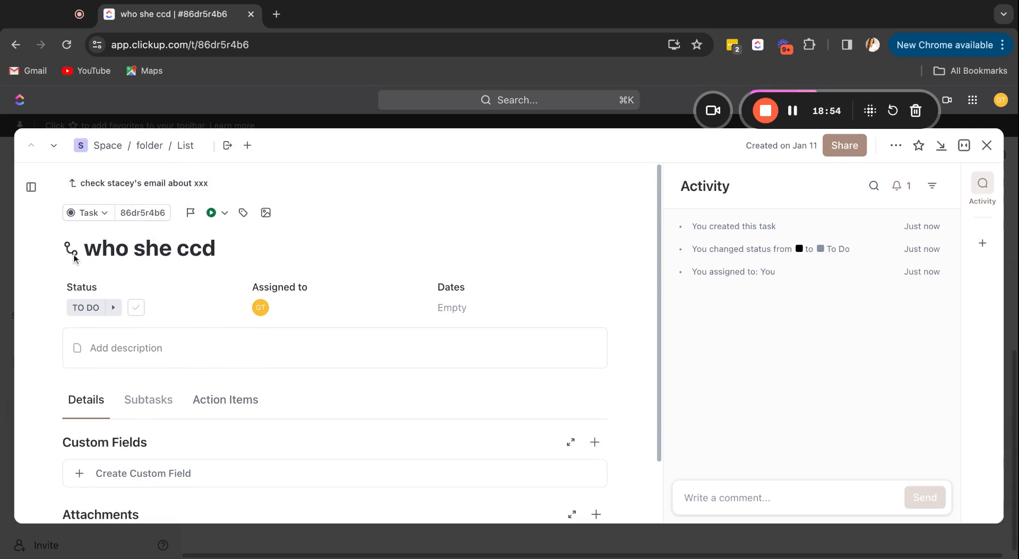
click(113, 183)
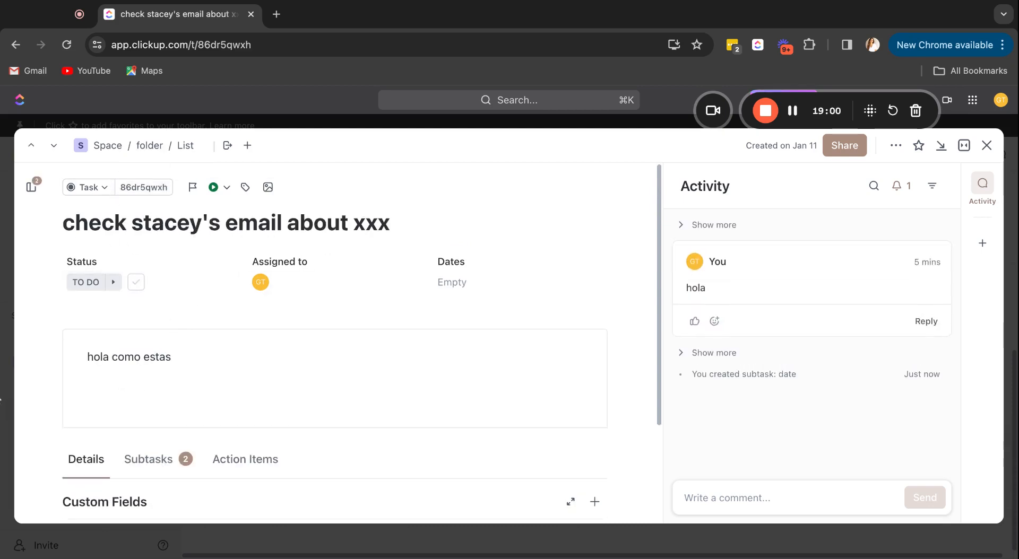
Step: Compare the parent task's action items with its subtasks, and look at the status options of the "who she ccd" subtask
scroll(265, 402, down, 2)
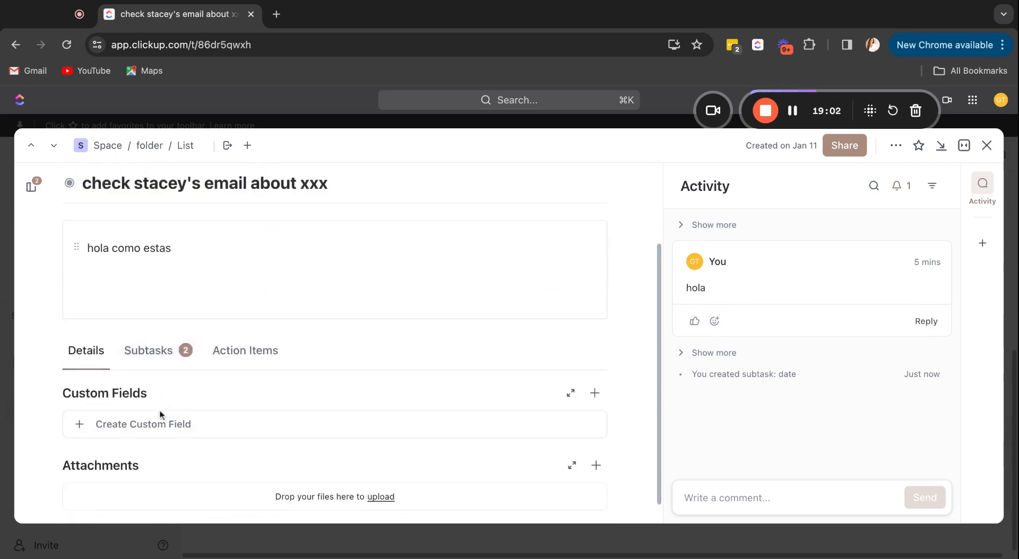
click(247, 353)
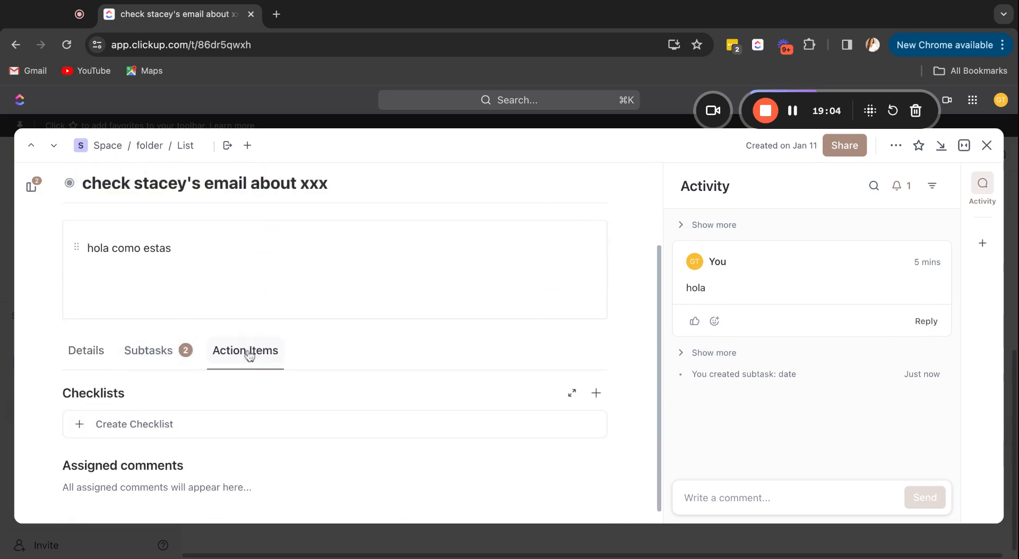
click(163, 346)
click(248, 339)
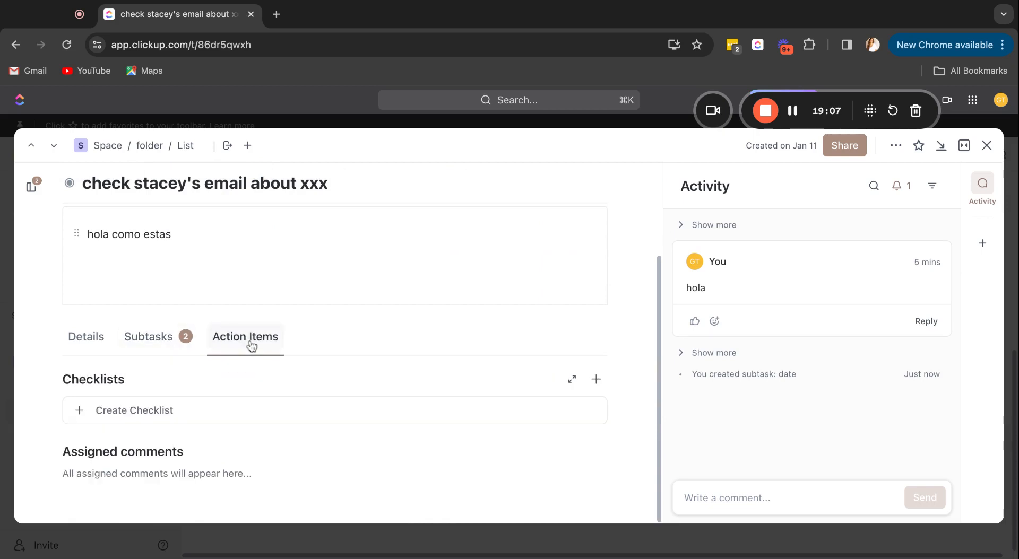
click(169, 345)
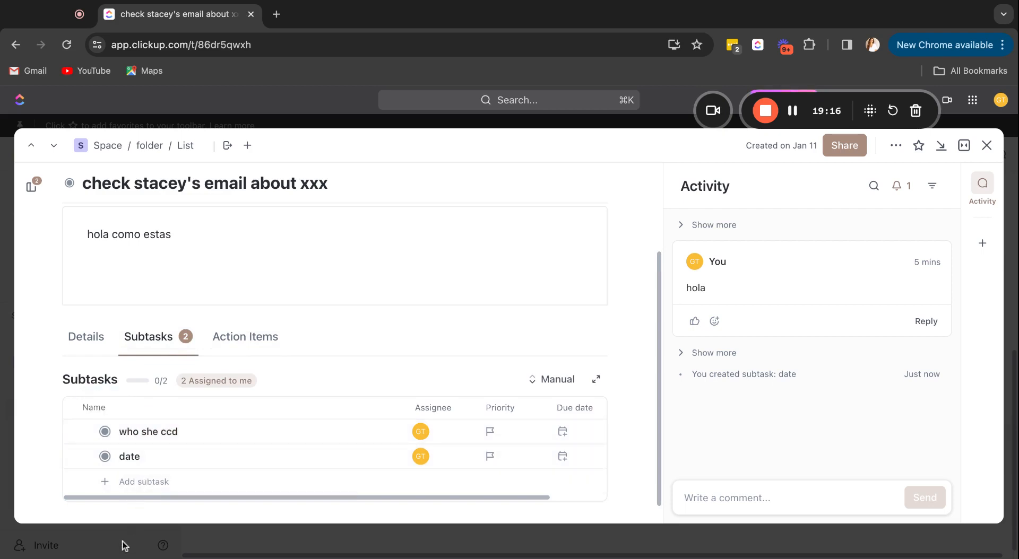
click(105, 432)
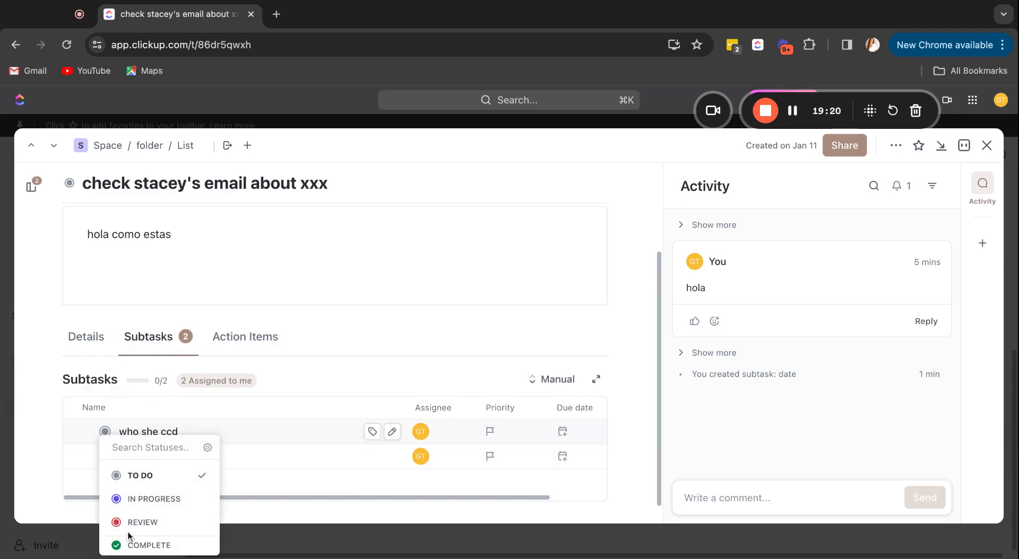
click(260, 340)
Step: Create a checklist in the task's action items with two items named "x" and mark both as complete
click(259, 340)
click(135, 416)
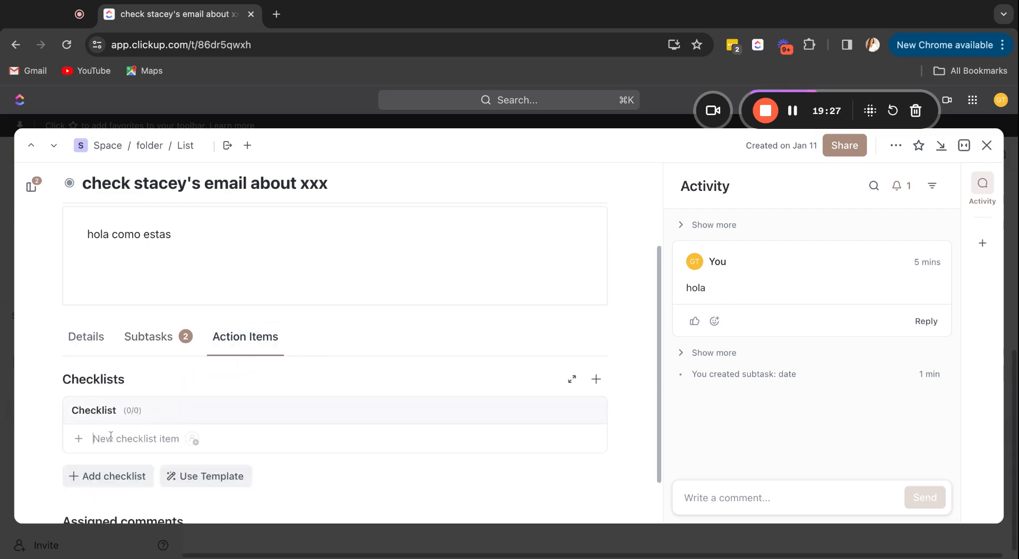
text(x)
key(Return)
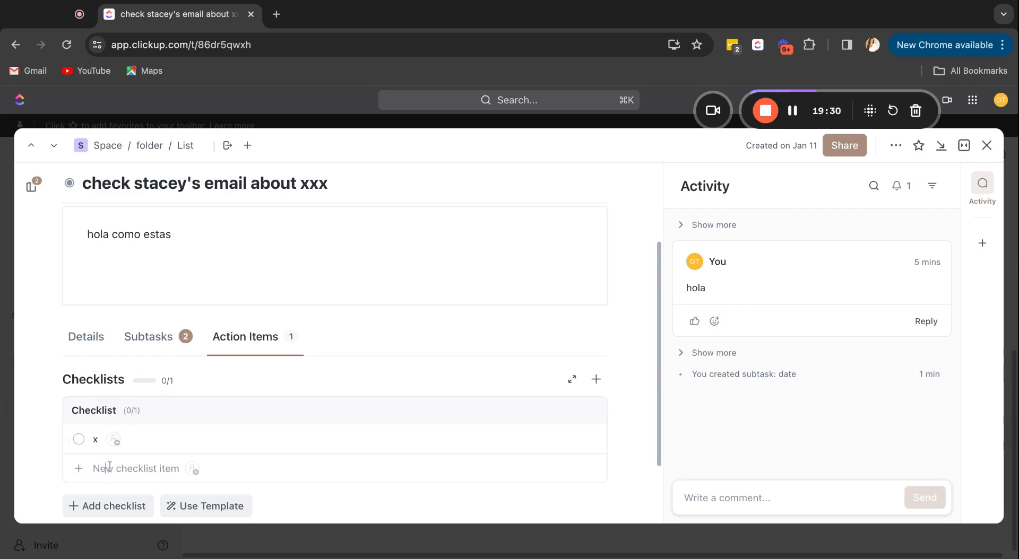
text(x)
key(Return)
click(79, 439)
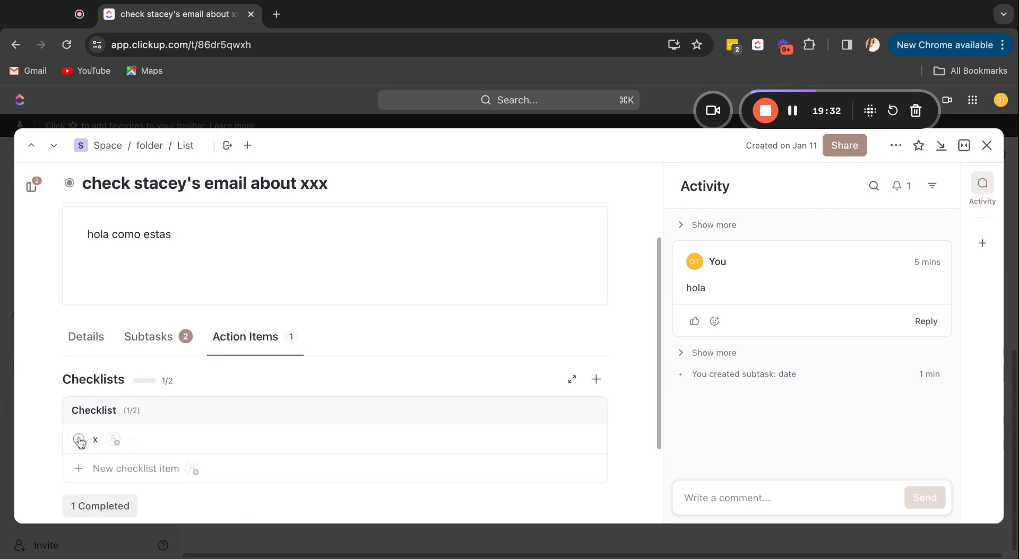
click(80, 440)
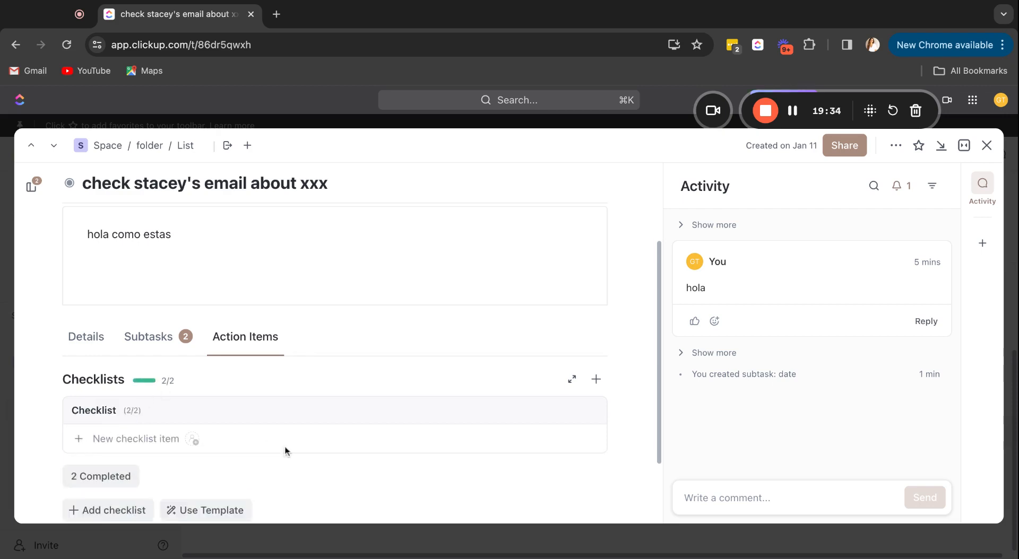
Step: Close the task, go to the workspace's Home page and collapse the sidebar
scroll(191, 440, down, 2)
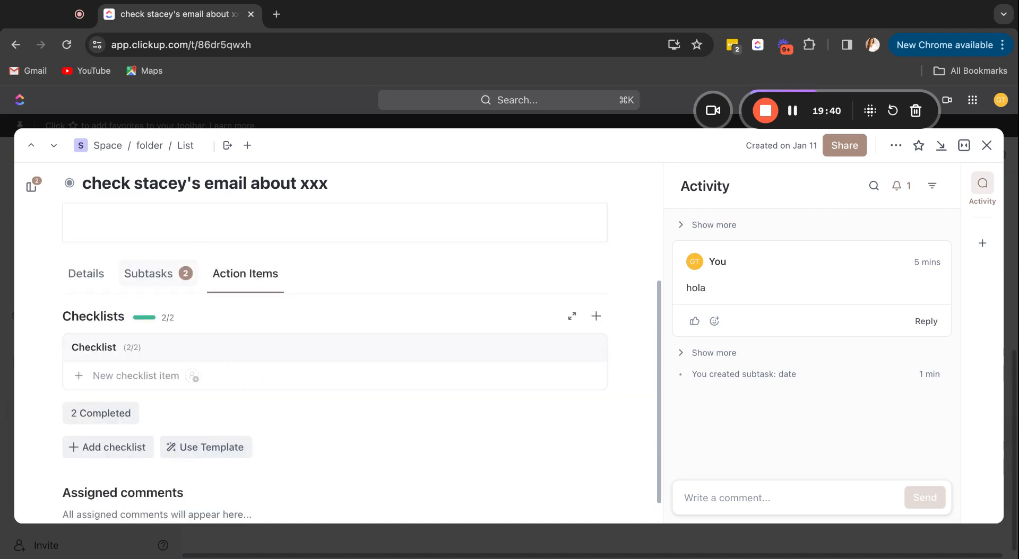
click(986, 145)
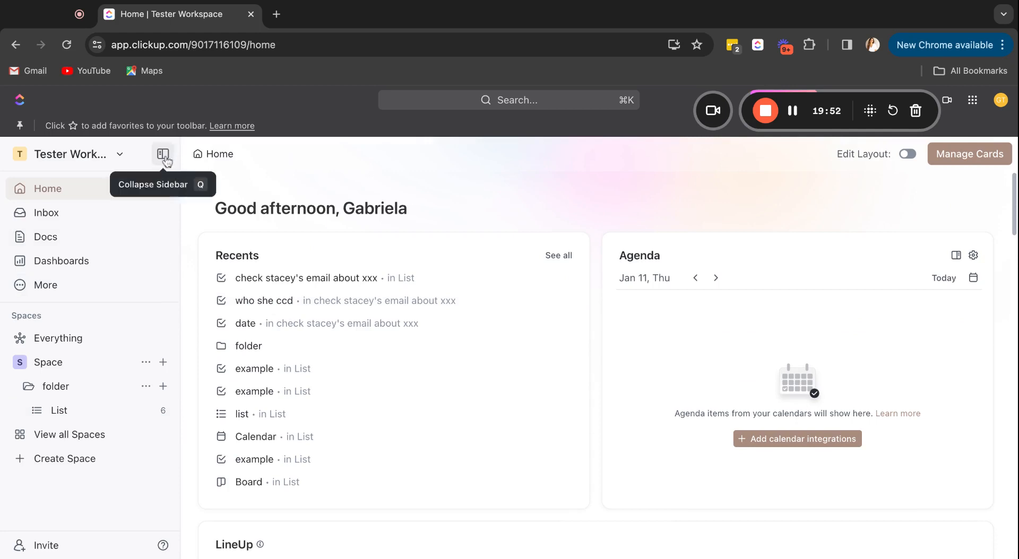
click(163, 155)
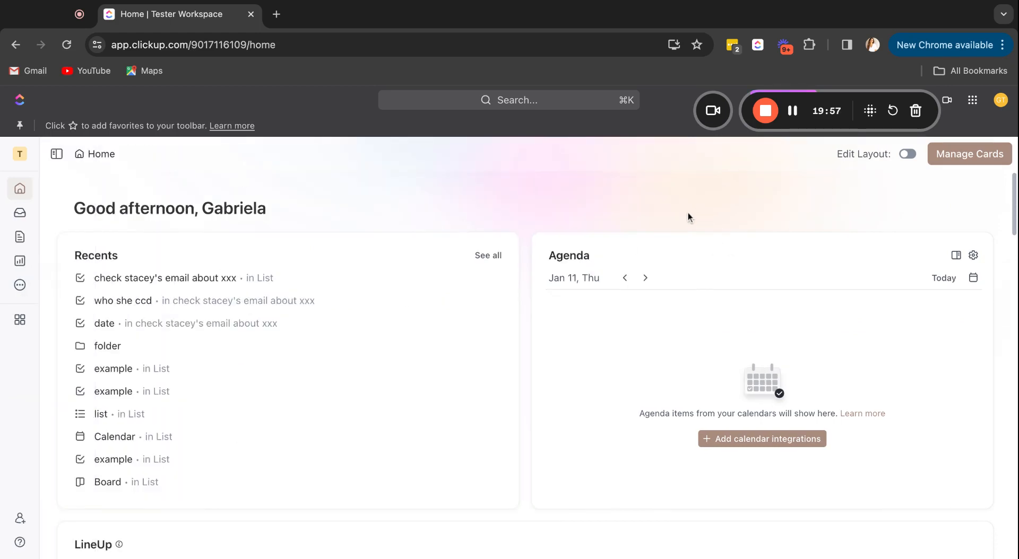
Step: Turn on layout editing for the Home page and remove the Recents card through card management
click(908, 154)
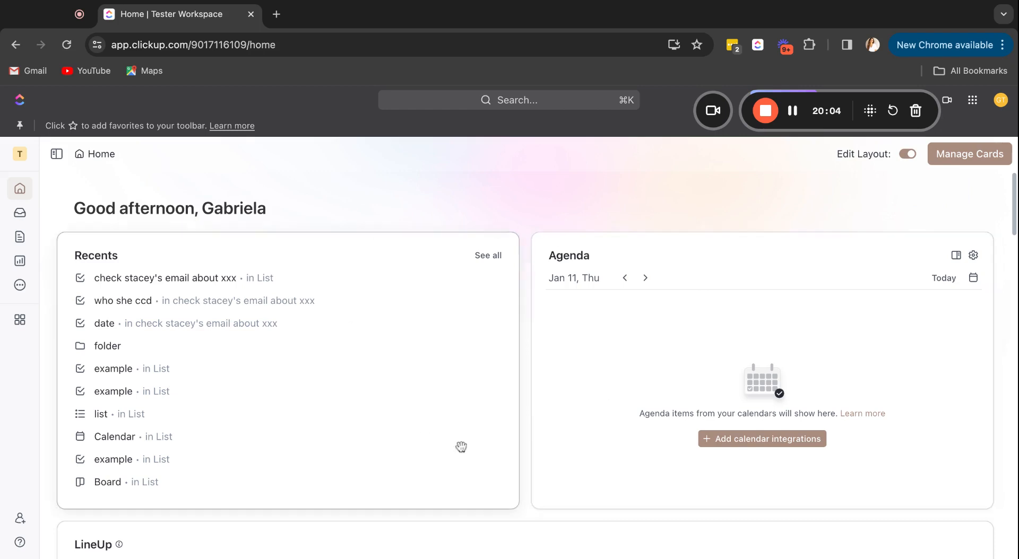
click(967, 159)
click(989, 155)
click(990, 162)
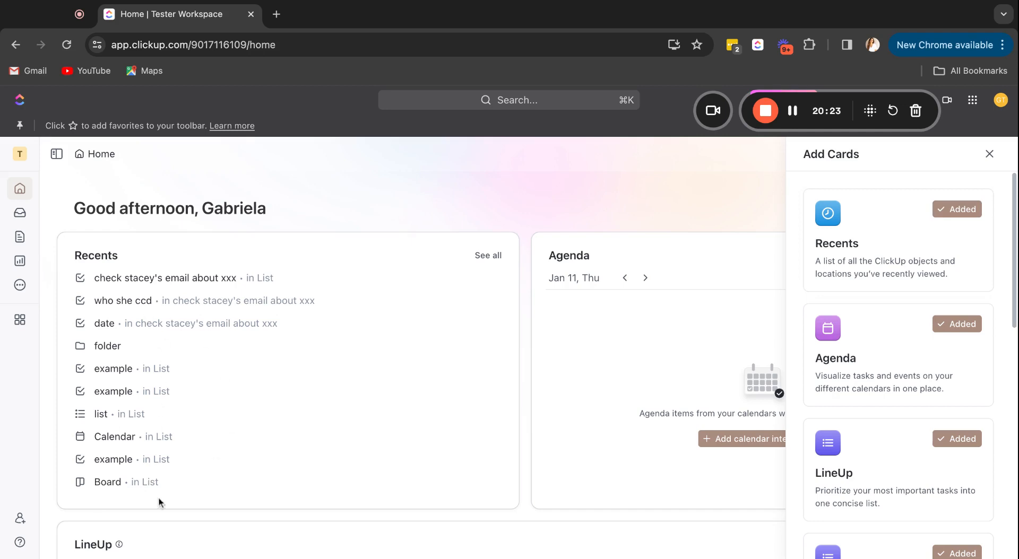
click(954, 210)
scroll(944, 220, down, 1)
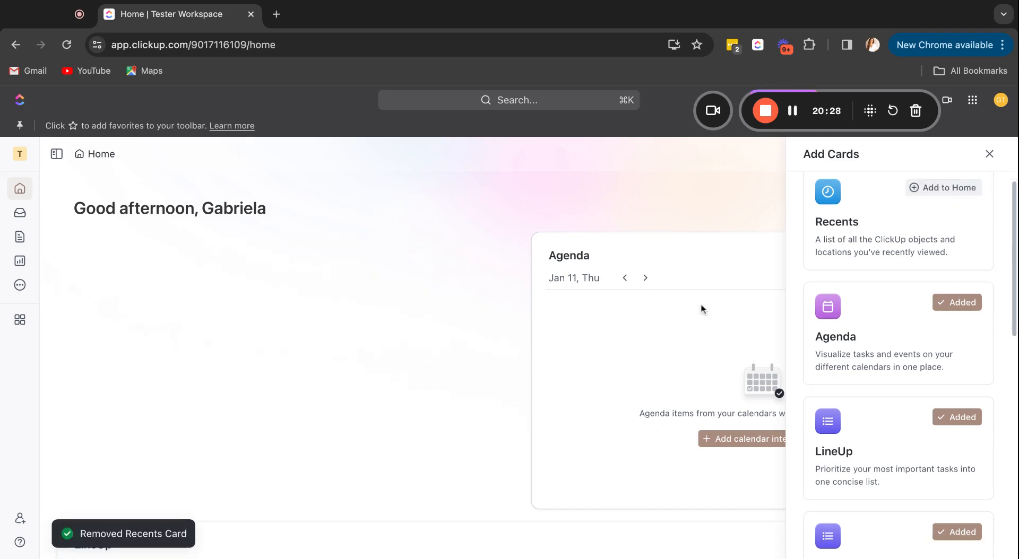
Step: Remove the Agenda and LineUp cards from the Home page
click(945, 313)
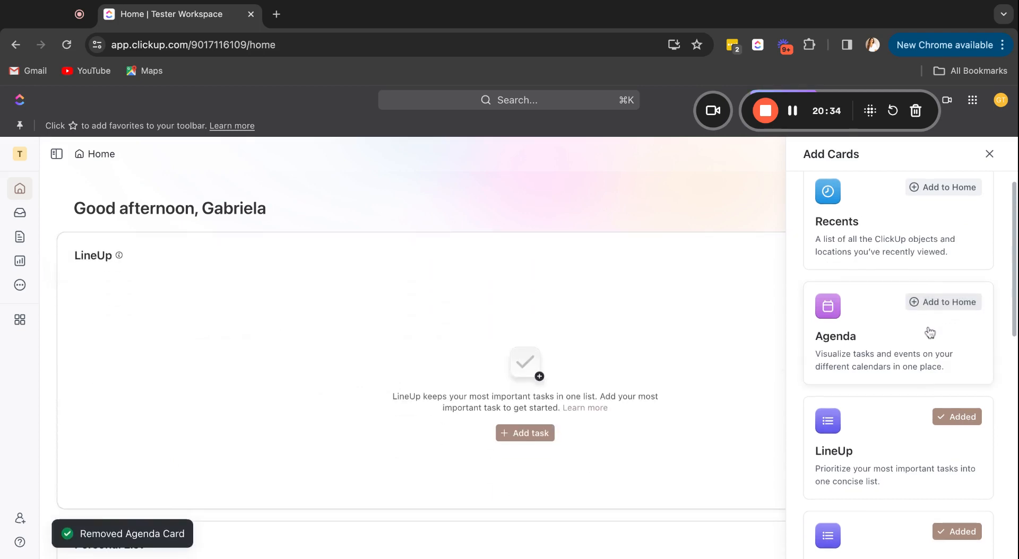
scroll(934, 340, down, 2)
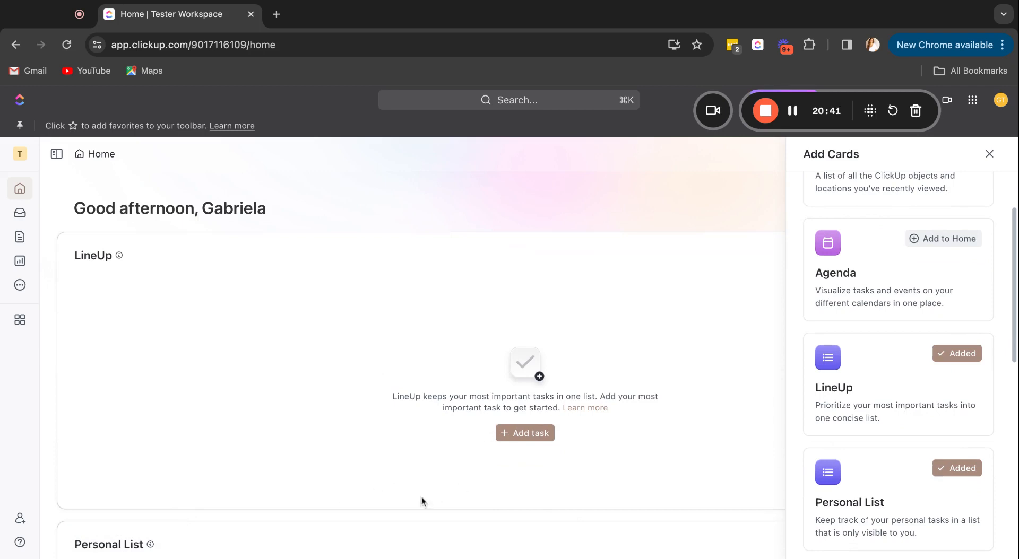
click(953, 354)
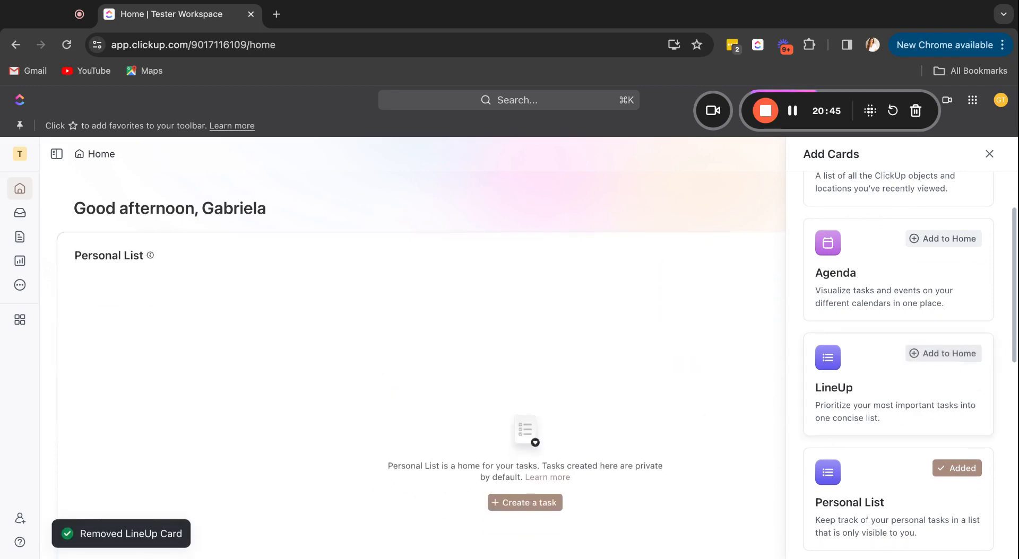
scroll(901, 494, down, 3)
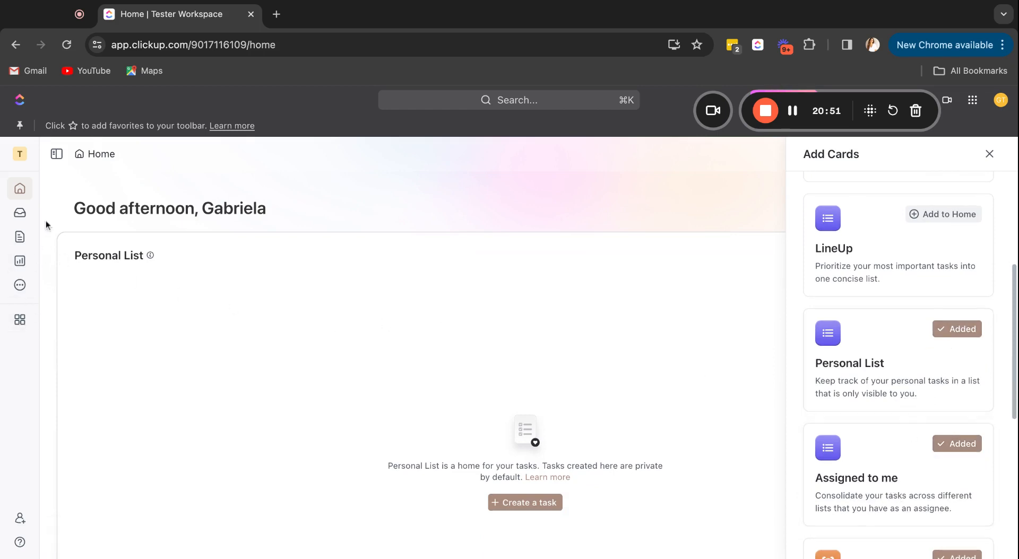
Step: Expand the sidebar and remove the Personal List card from the Home page through card management
click(57, 153)
click(56, 154)
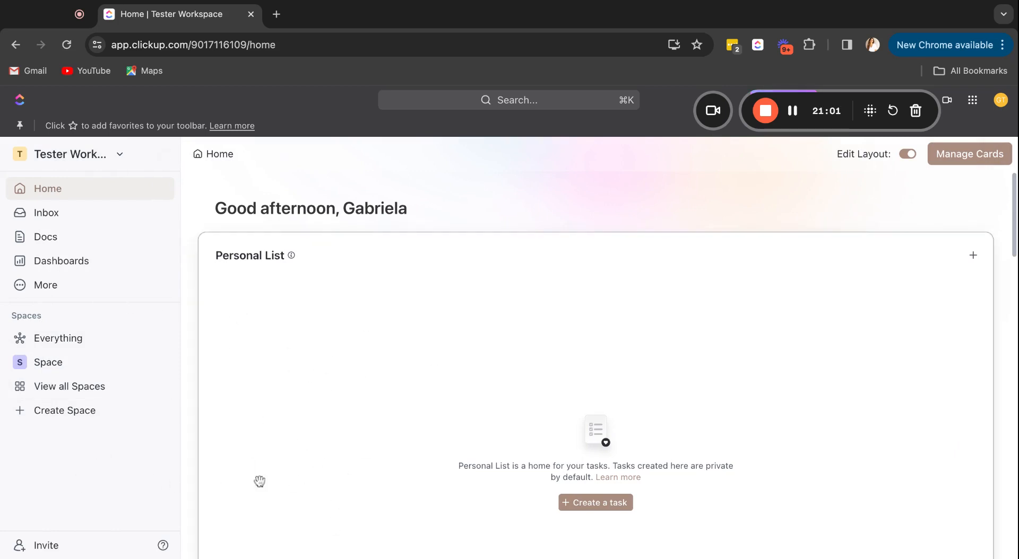
scroll(440, 383, down, 5)
scroll(440, 384, down, 6)
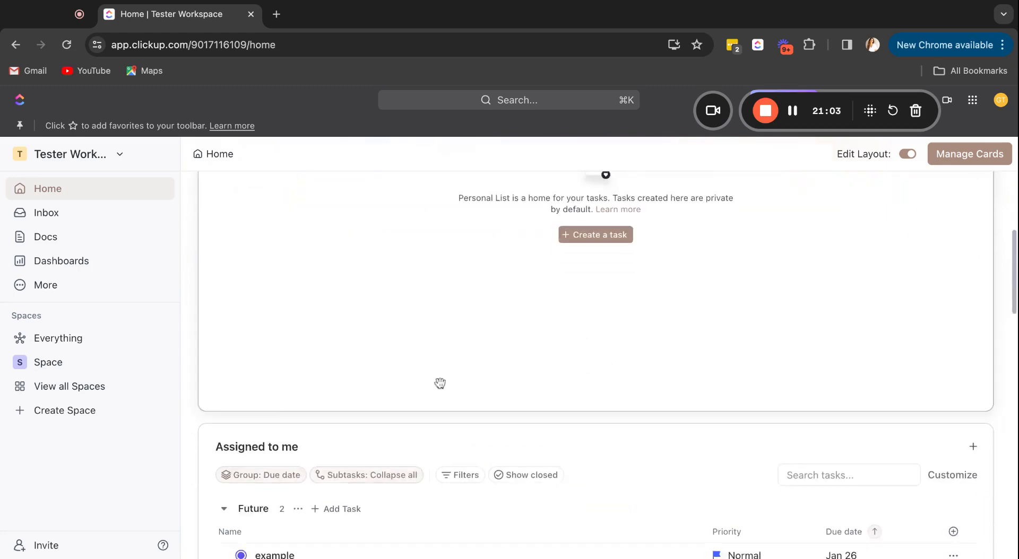
scroll(384, 425, up, 5)
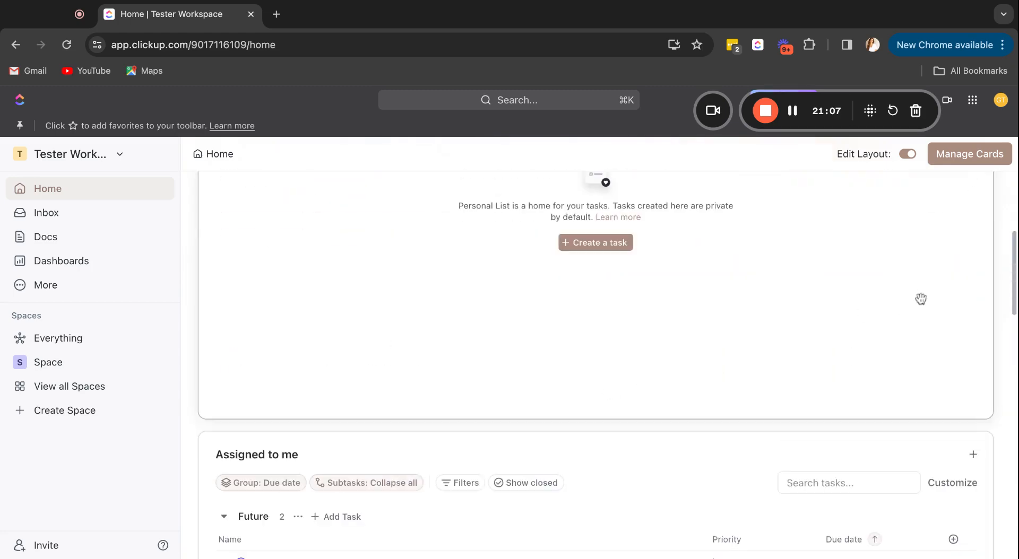
click(970, 154)
scroll(915, 378, down, 5)
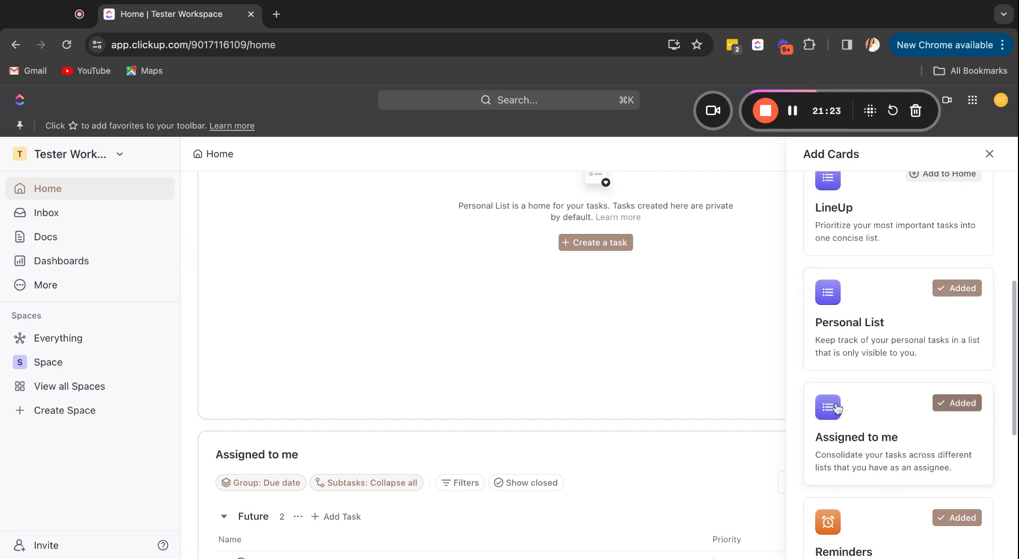
click(957, 294)
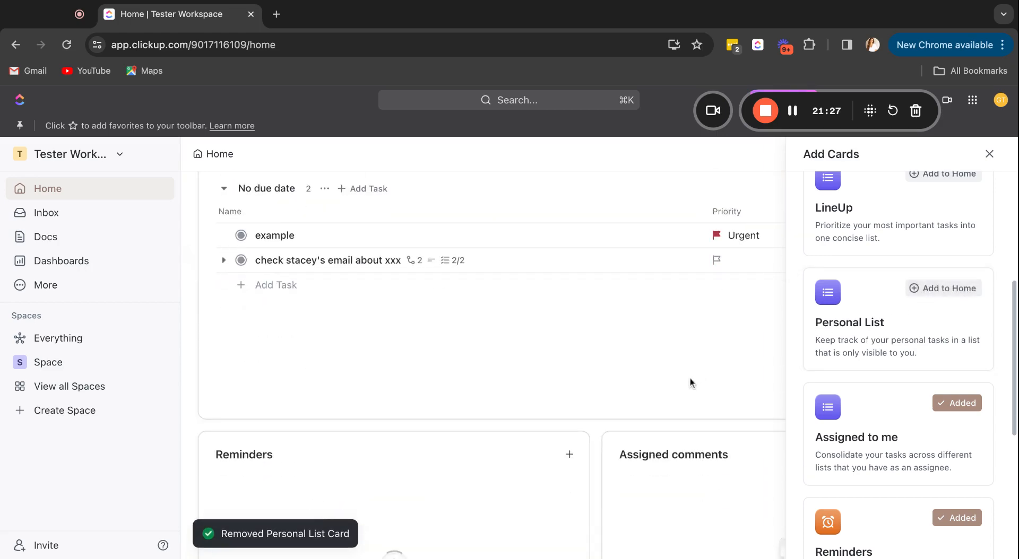
click(769, 370)
scroll(711, 366, up, 5)
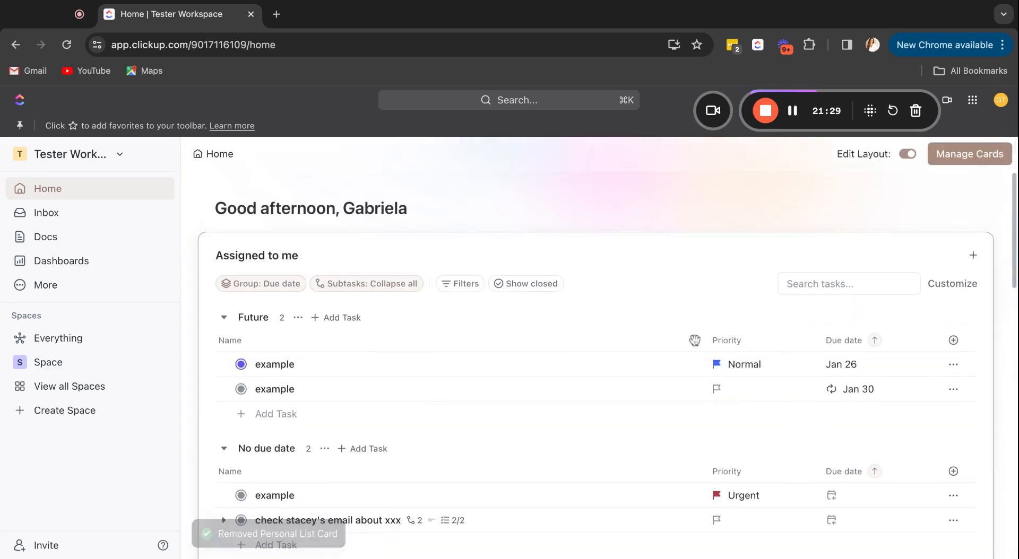
scroll(717, 381, down, 1)
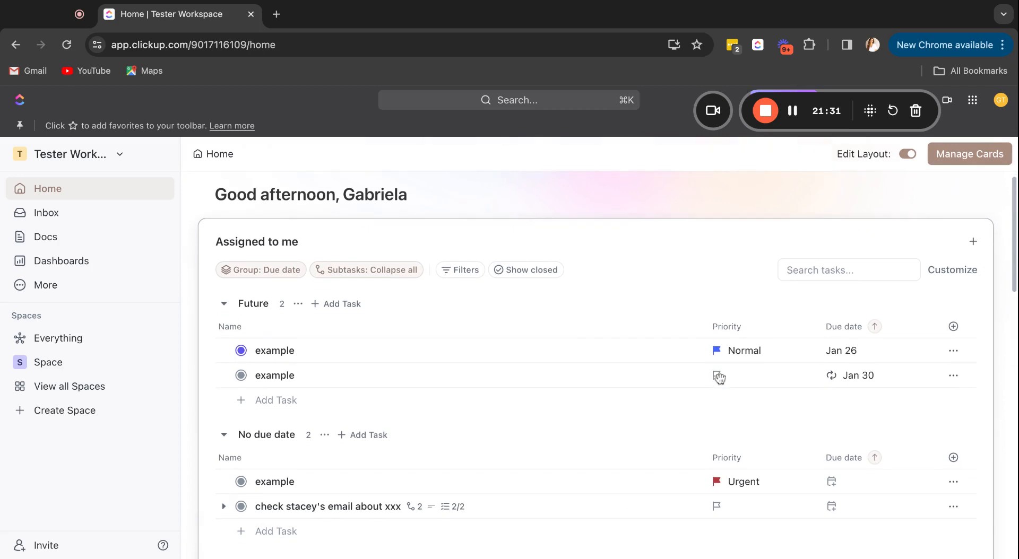
Step: Review the remaining cards in card management and examine the My Work card on the Home page
click(970, 154)
scroll(917, 357, down, 5)
scroll(915, 357, down, 3)
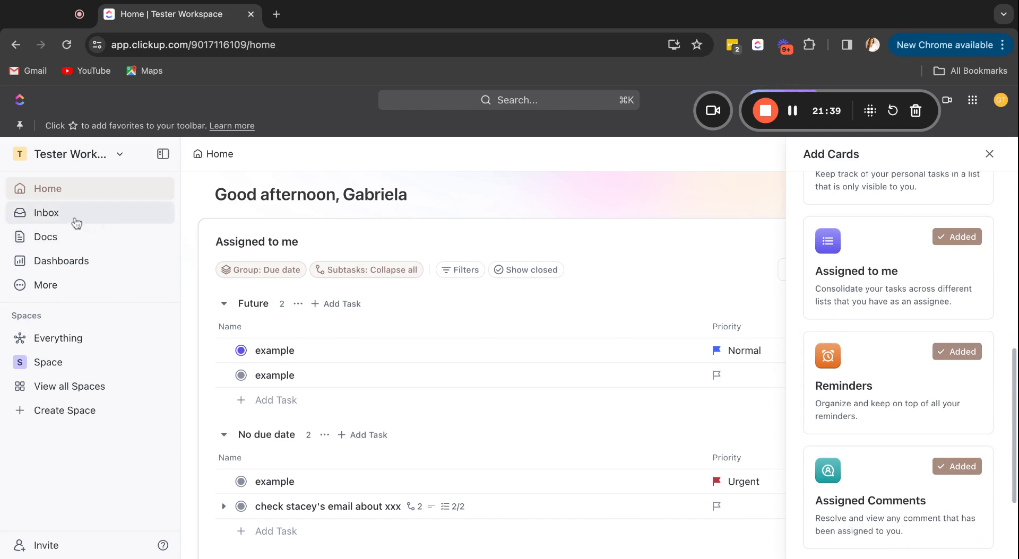
scroll(913, 361, down, 2)
scroll(940, 374, down, 2)
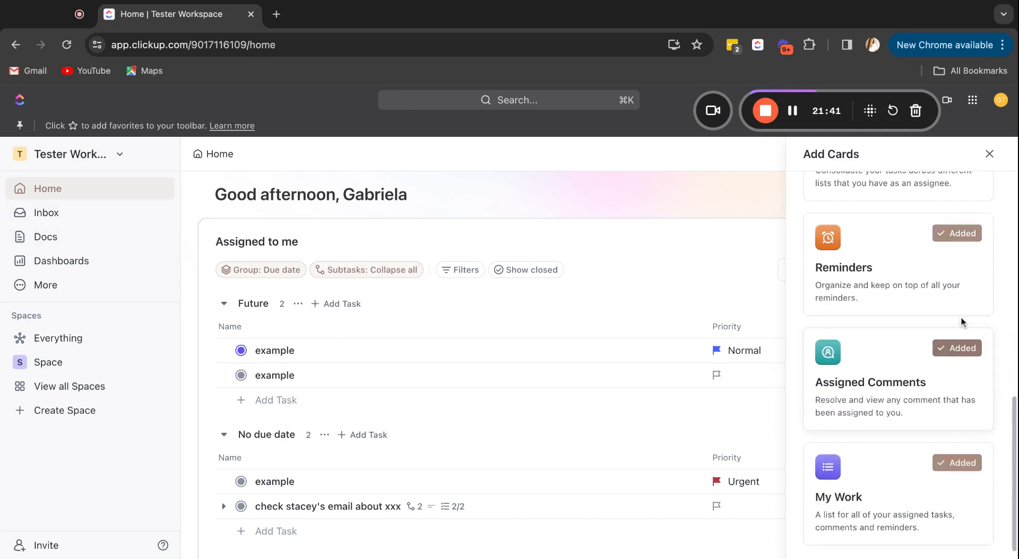
click(601, 409)
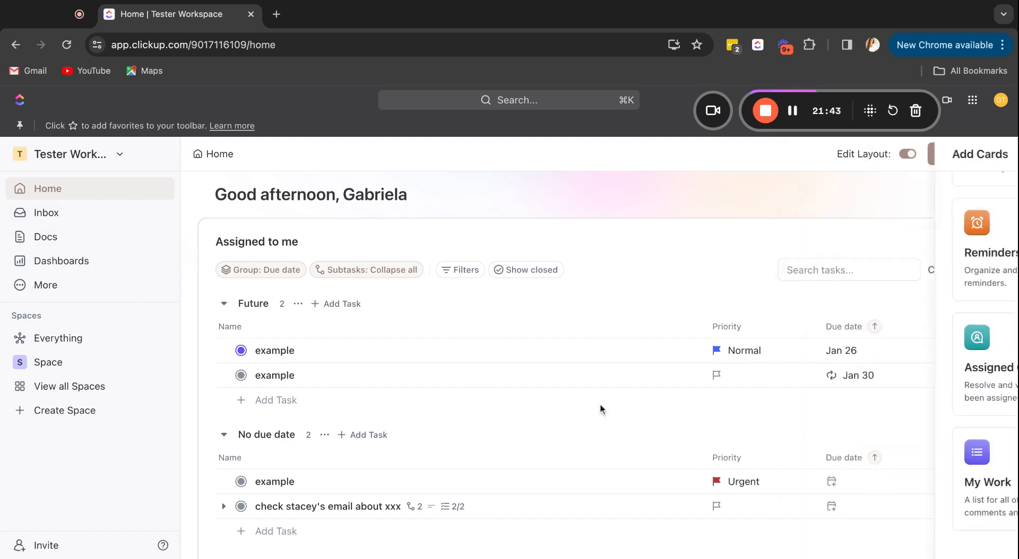
scroll(600, 406, down, 10)
scroll(486, 379, down, 5)
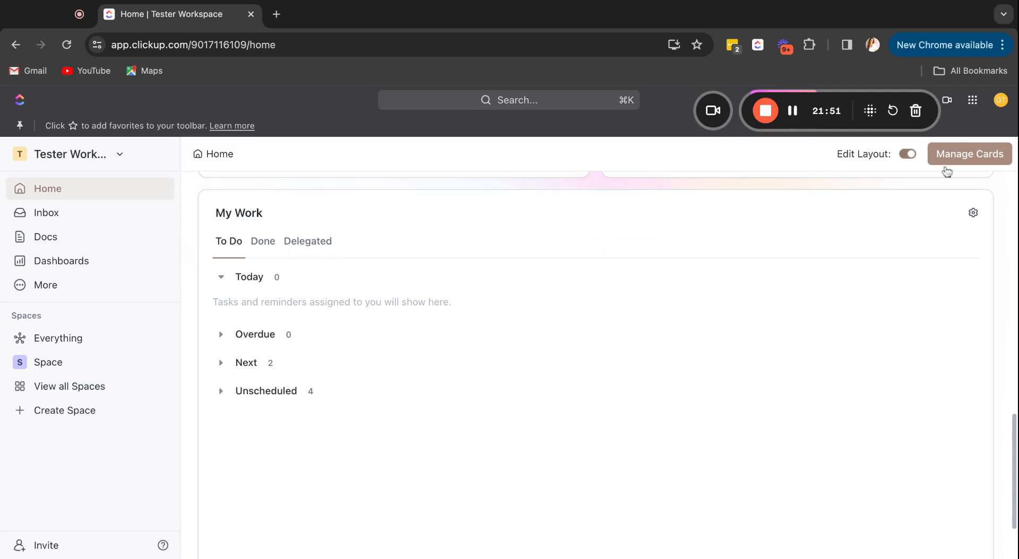
Step: Remove the Assigned to me, Reminders and Assigned Comments cards from Home, keeping only My Work
click(978, 158)
scroll(934, 371, down, 5)
scroll(947, 390, down, 2)
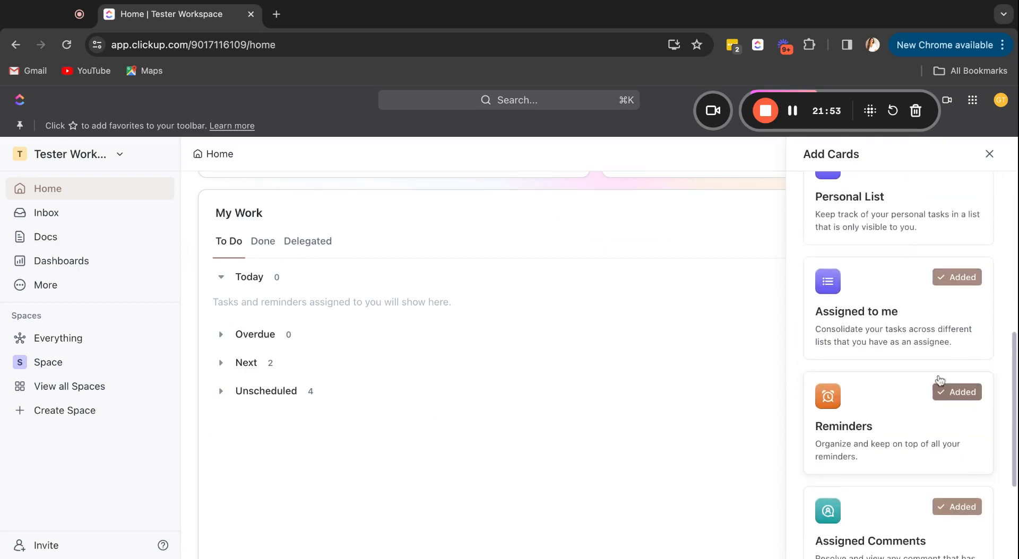
click(960, 279)
click(961, 397)
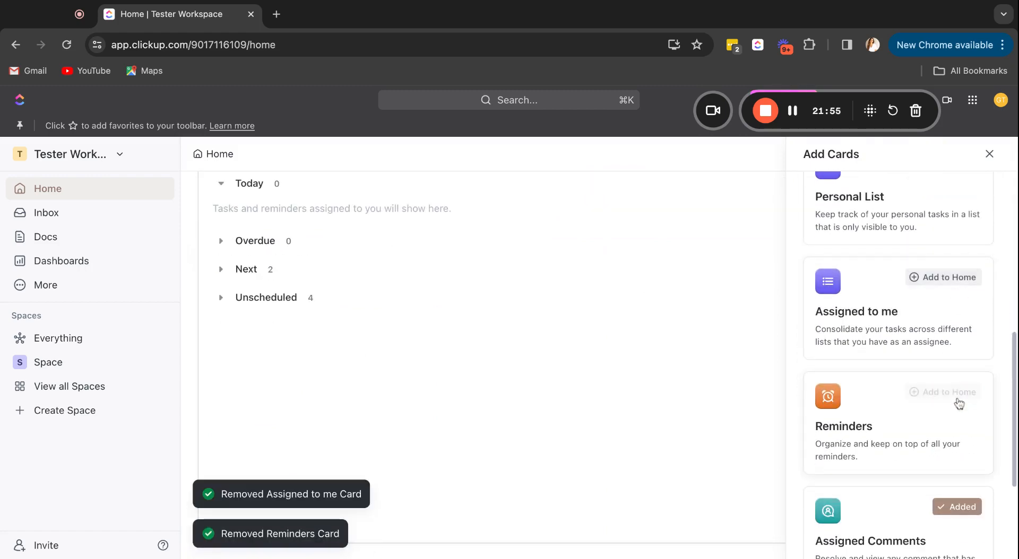
click(958, 508)
scroll(943, 473, down, 3)
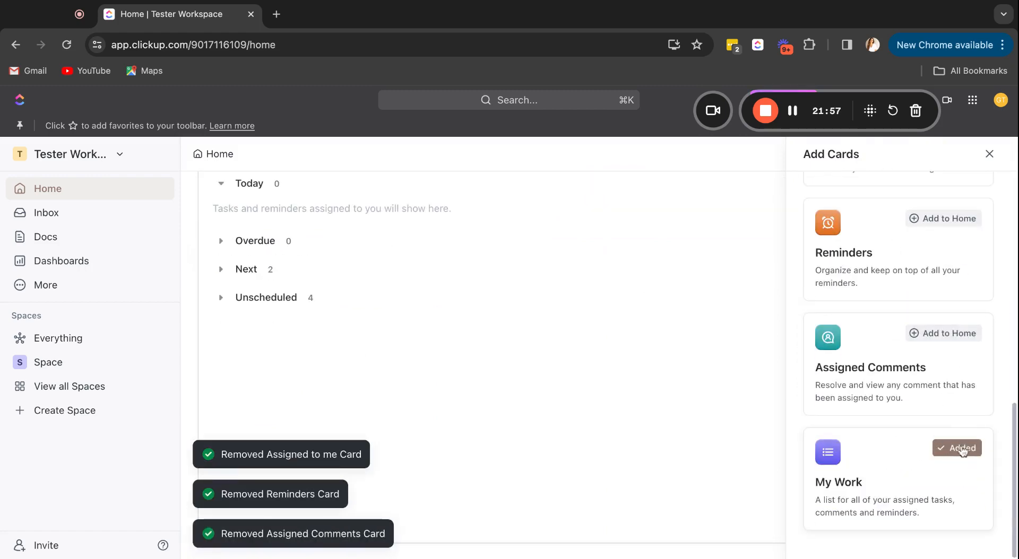
click(474, 365)
scroll(729, 286, up, 3)
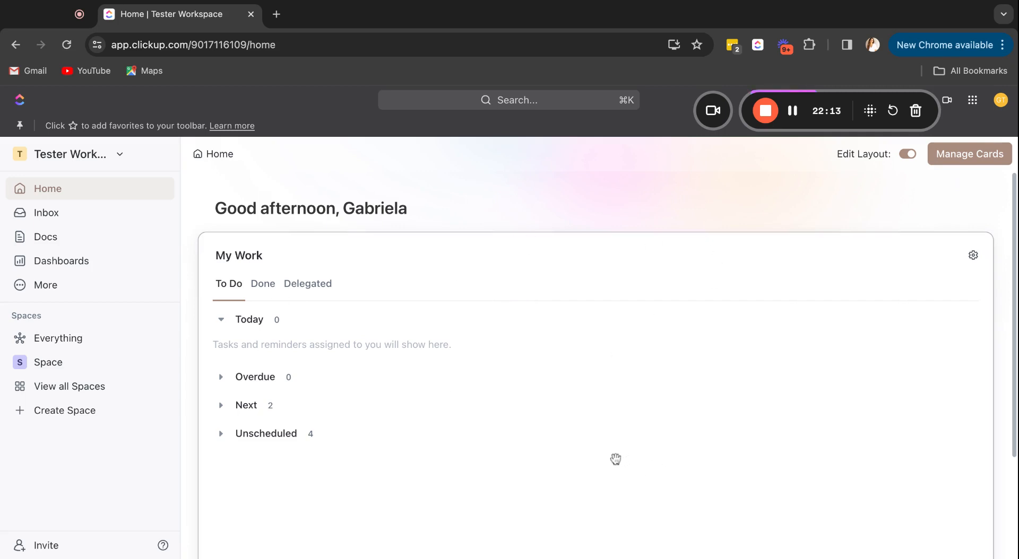
Step: Open the Inbox, collapse the sidebar and look through the Other and Important notifications
click(55, 223)
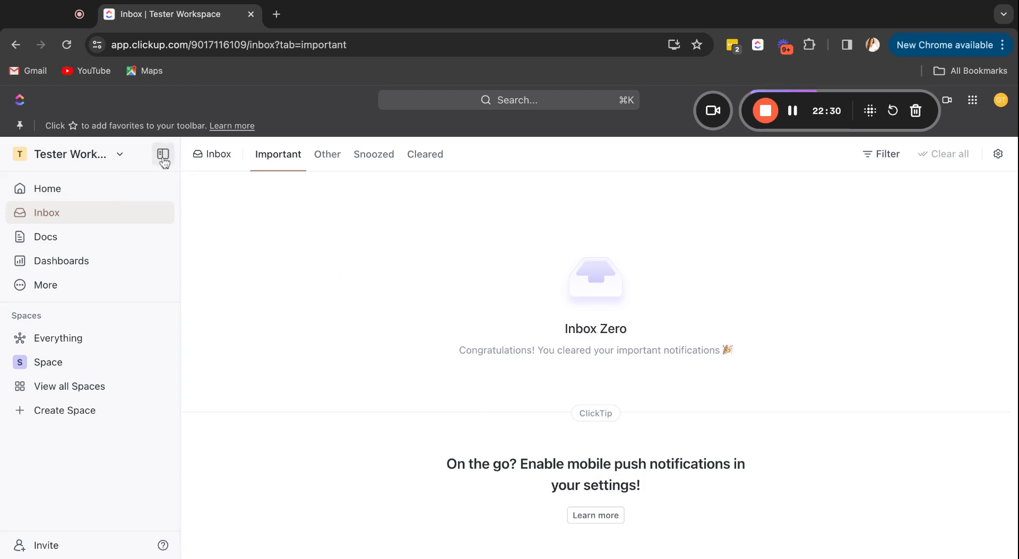
click(162, 158)
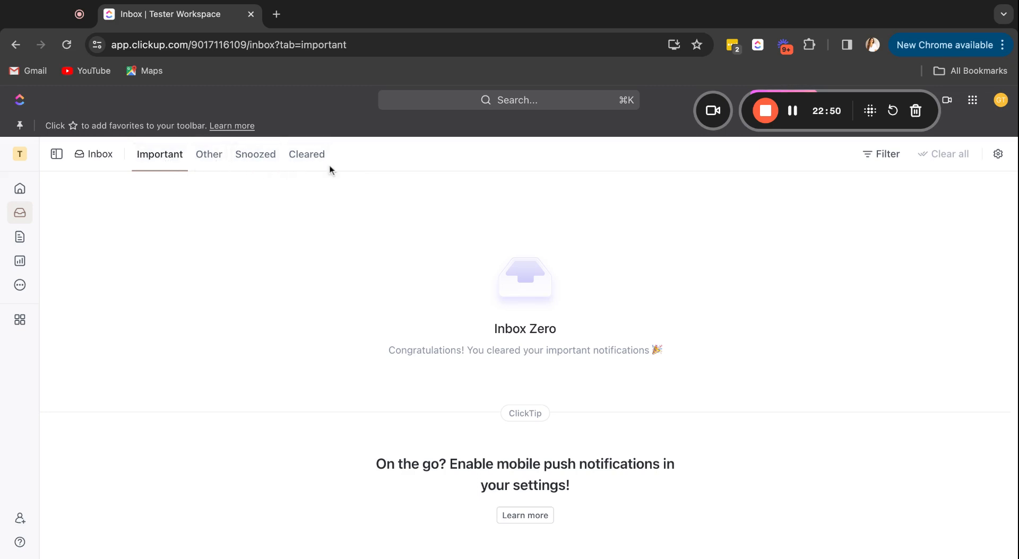
click(206, 166)
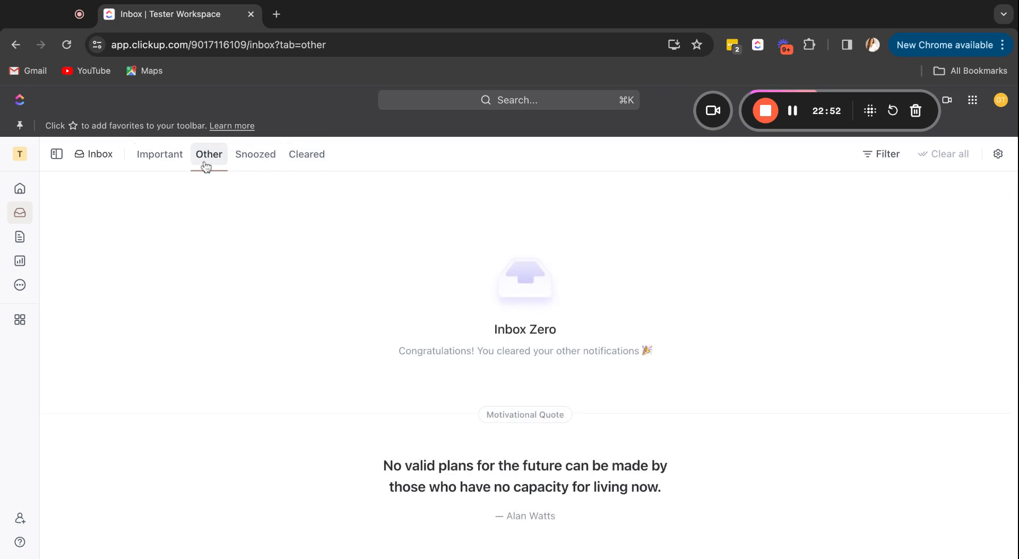
click(159, 155)
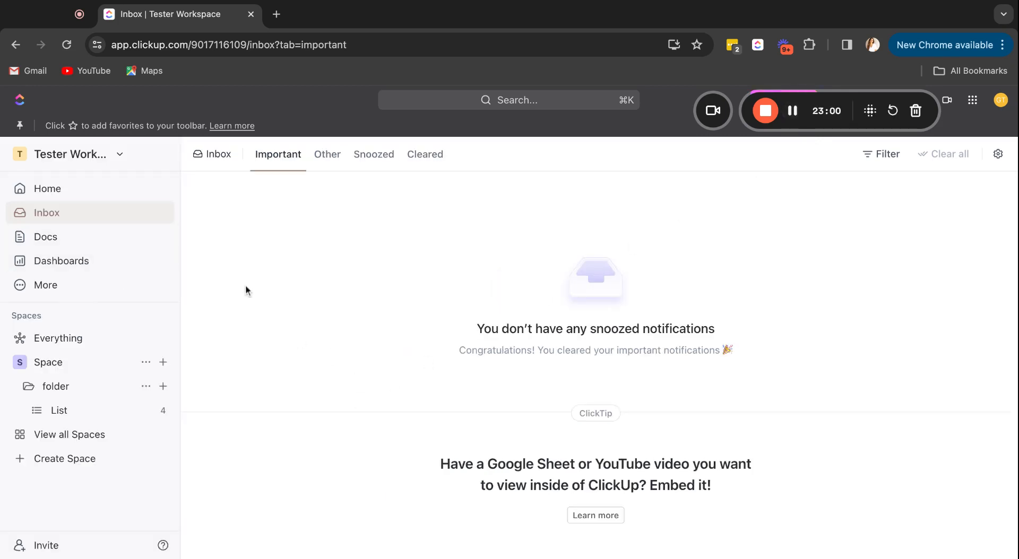
click(107, 162)
scroll(85, 392, down, 3)
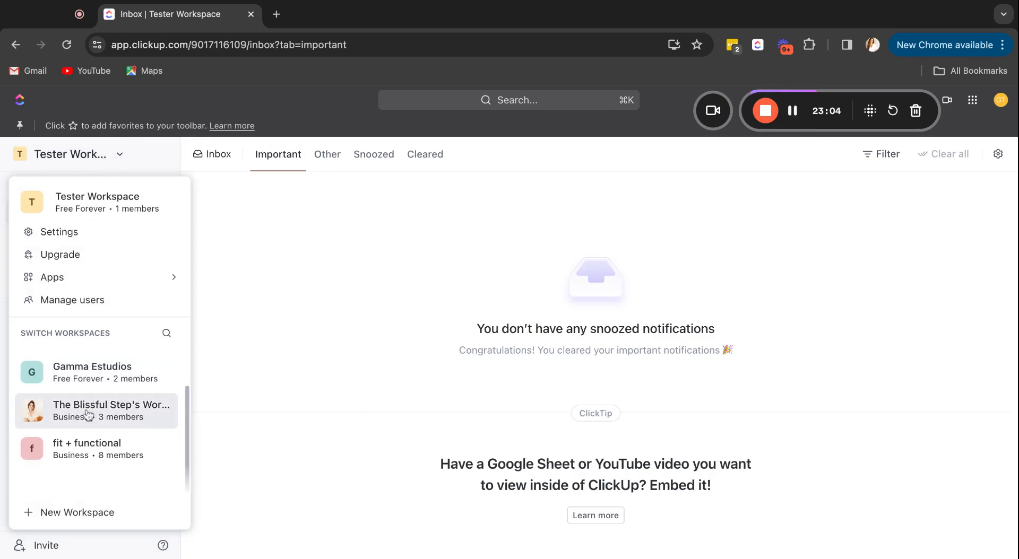
click(88, 415)
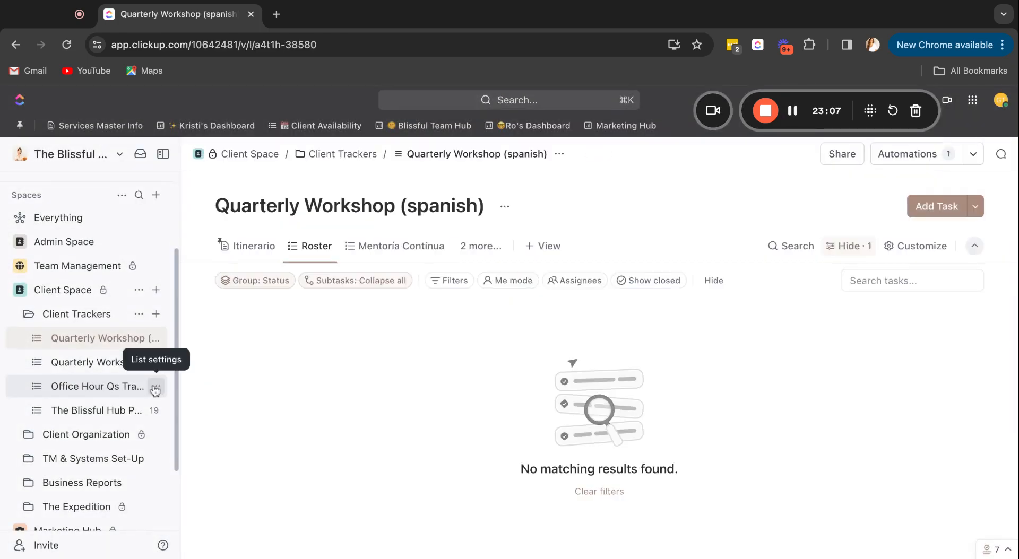
click(28, 314)
click(23, 300)
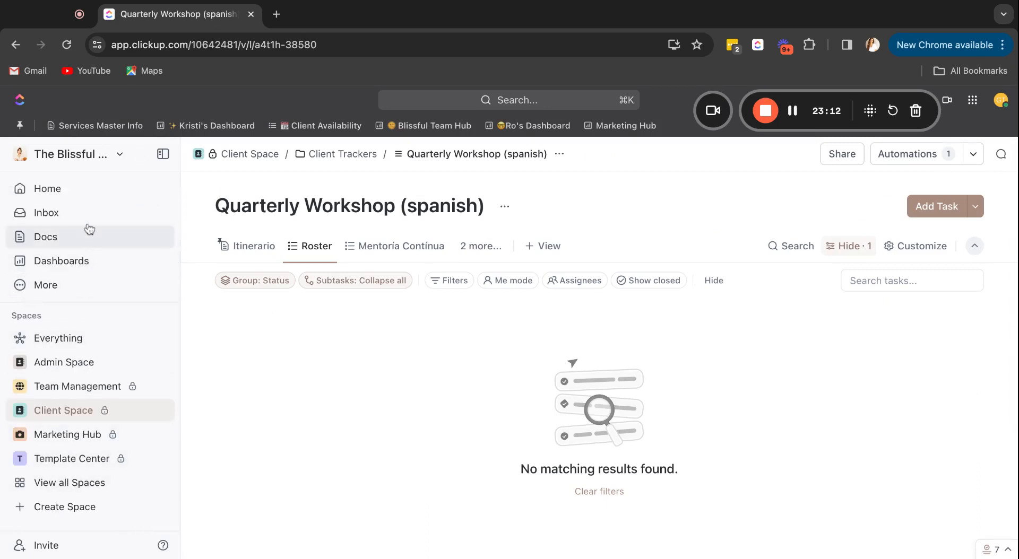
click(68, 221)
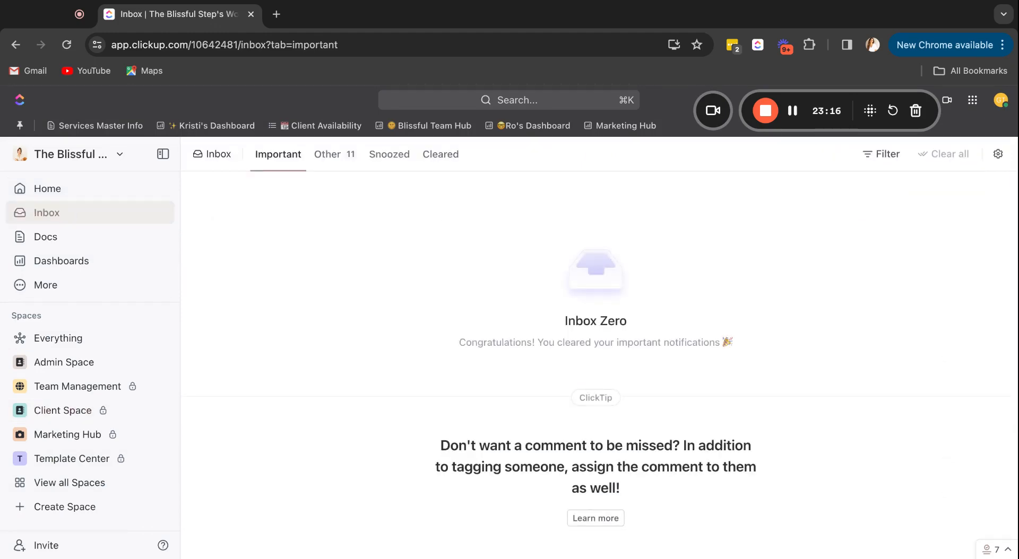
Step: Unclear two of the cleared Inbox notifications about status changes from Sent Interview Email to Scheduled
click(444, 165)
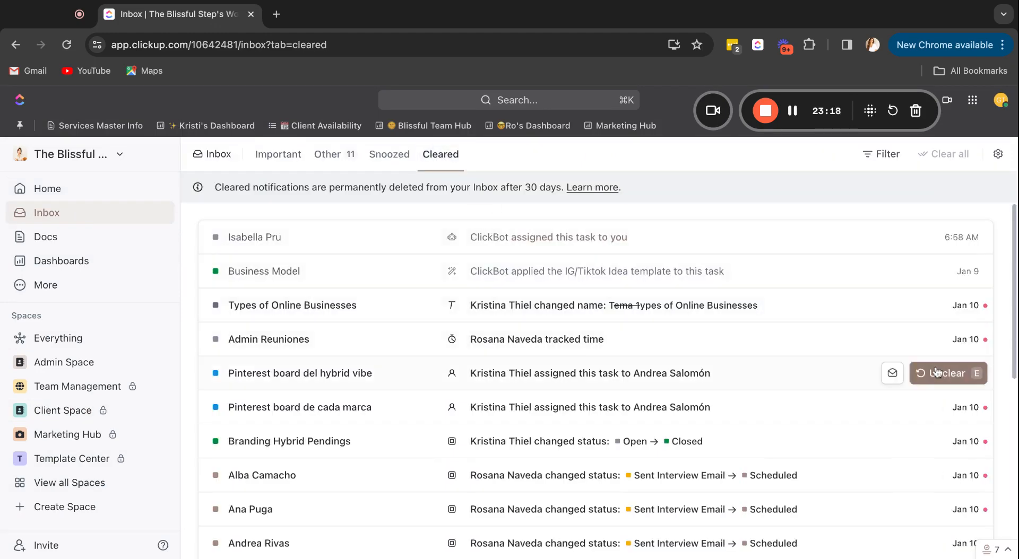
scroll(935, 364, down, 1)
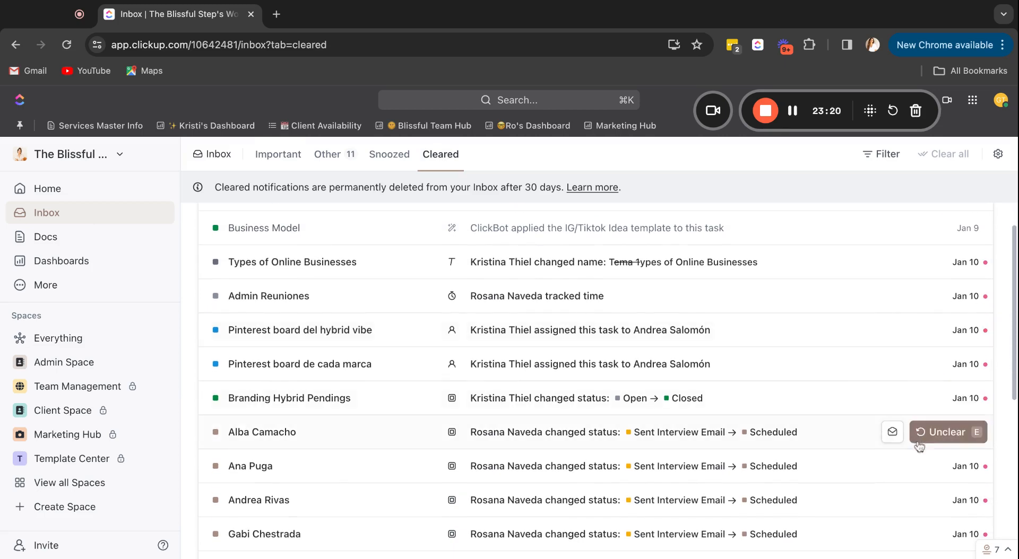
scroll(915, 443, down, 2)
click(946, 336)
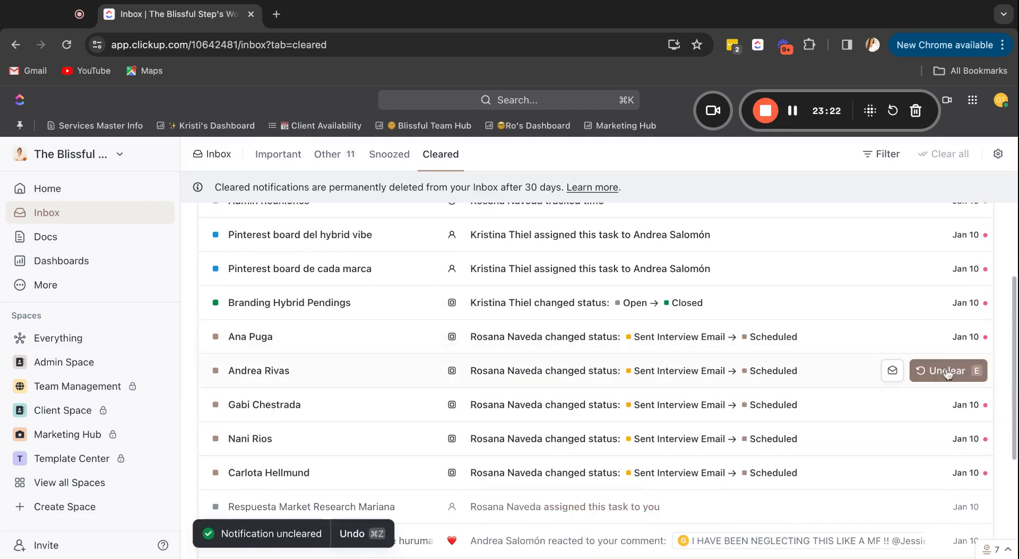
click(946, 369)
Step: Check the Other notifications in the Inbox, then snooze yesterday's Important comment-reaction notification for 2 hours
click(278, 154)
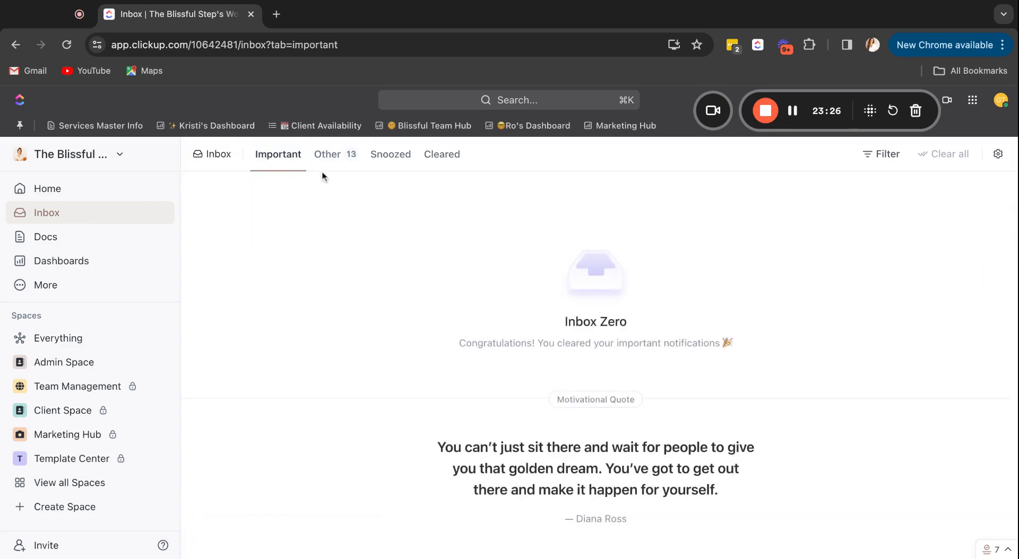
click(333, 154)
scroll(902, 478, down, 4)
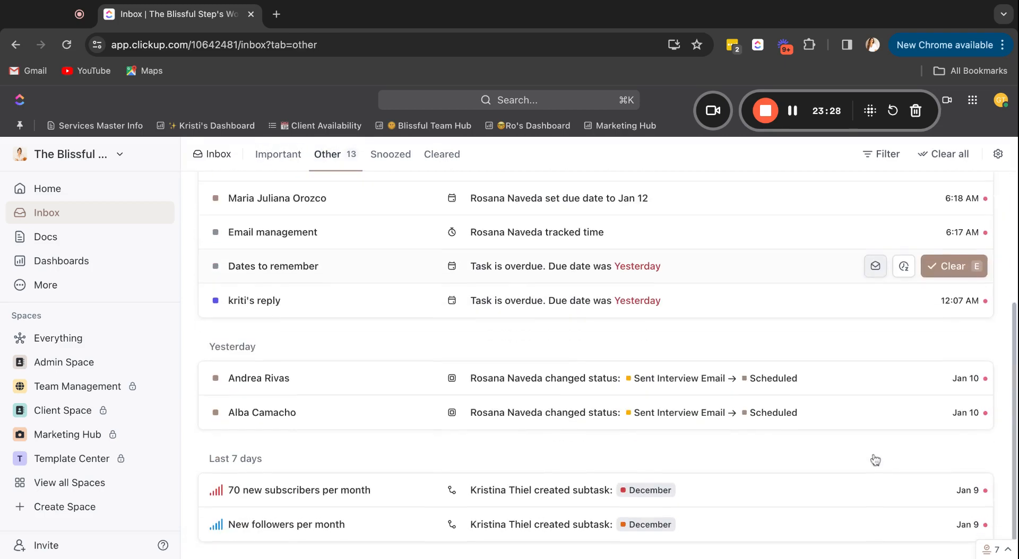
scroll(845, 451, up, 4)
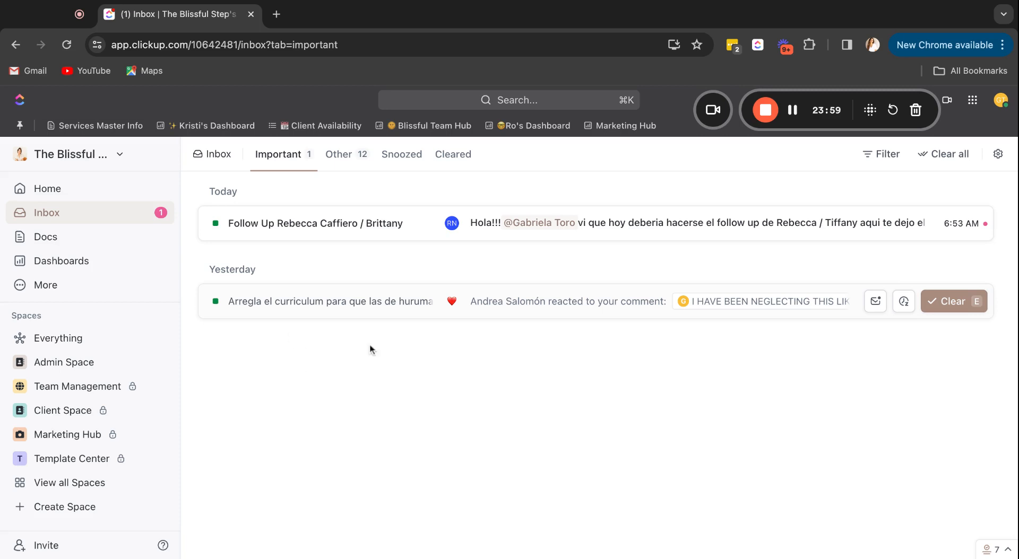
click(904, 302)
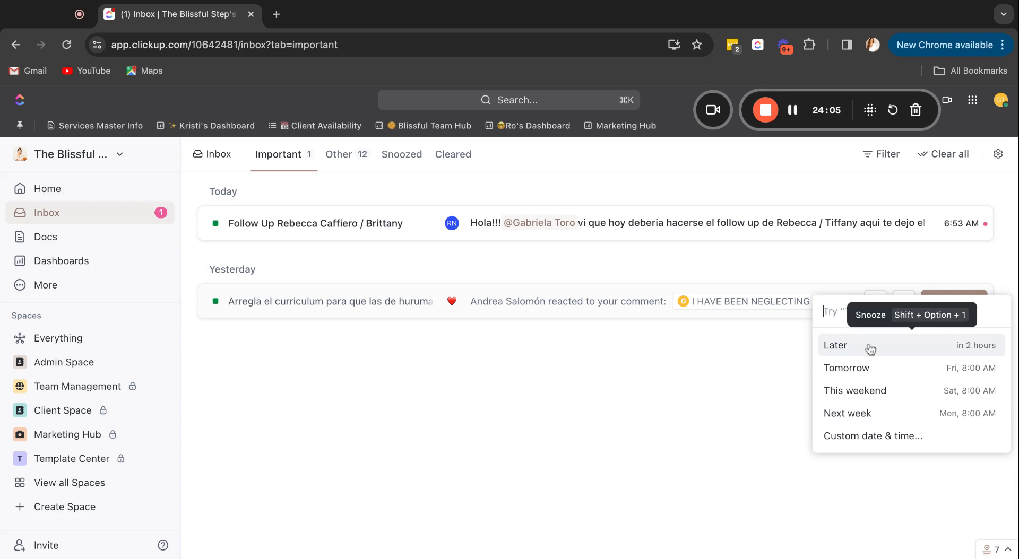
click(908, 353)
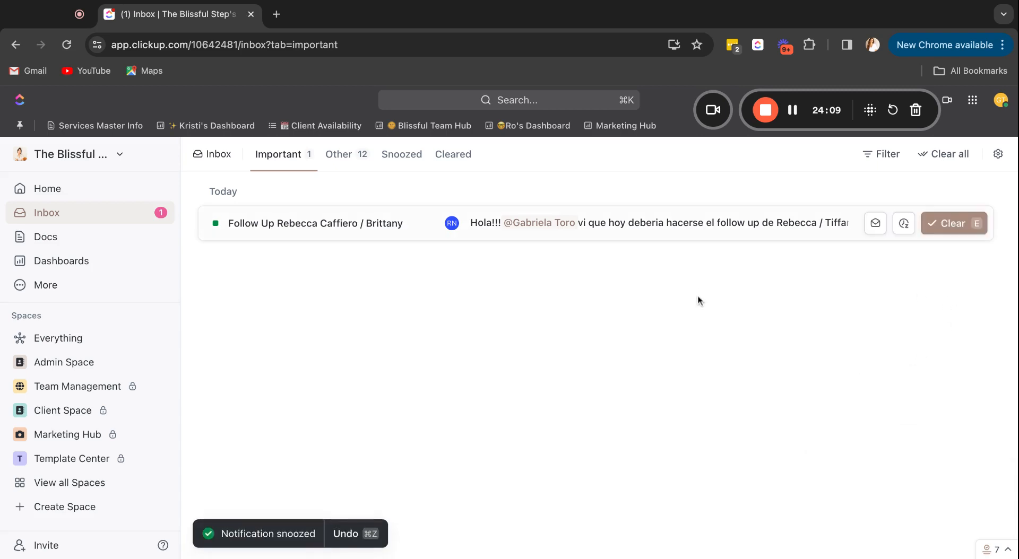
Step: Check the snoozed comment-reaction notification in the Inbox, comparing the Snoozed and Important lists
click(403, 155)
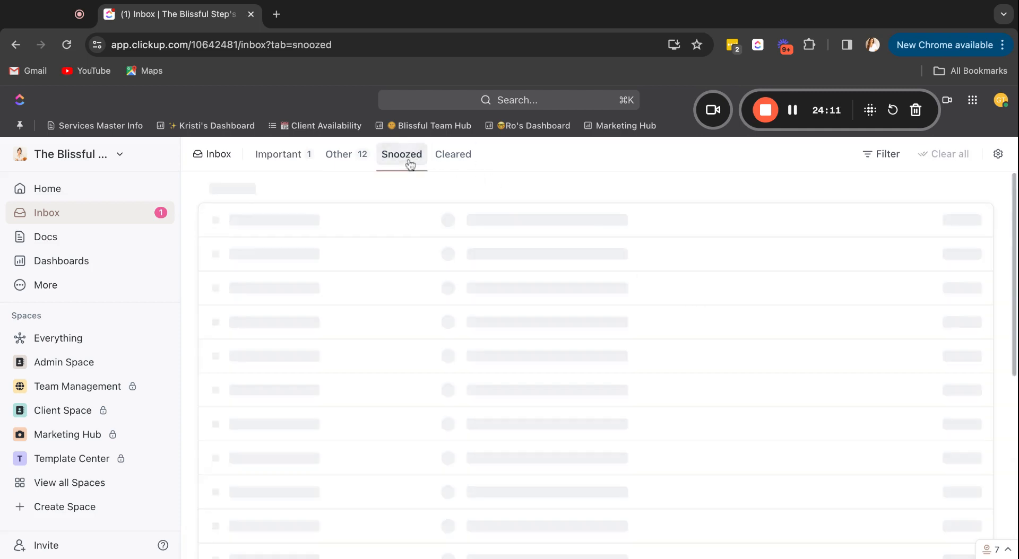
click(281, 156)
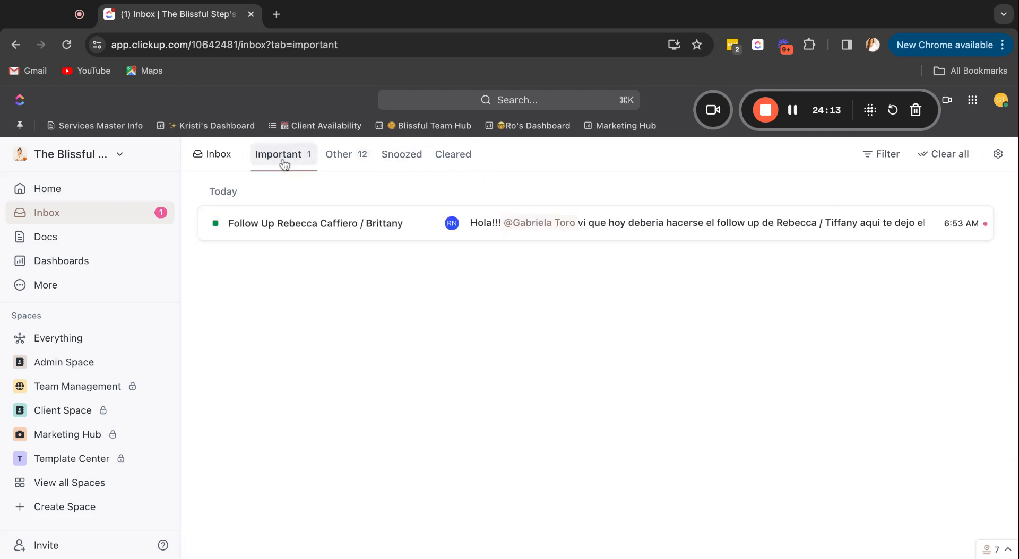
click(408, 159)
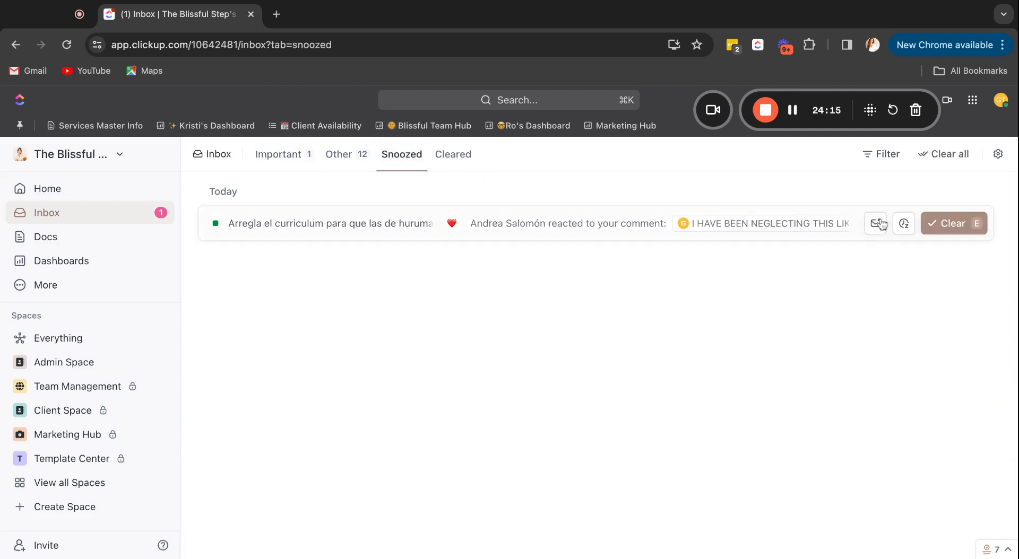
click(281, 156)
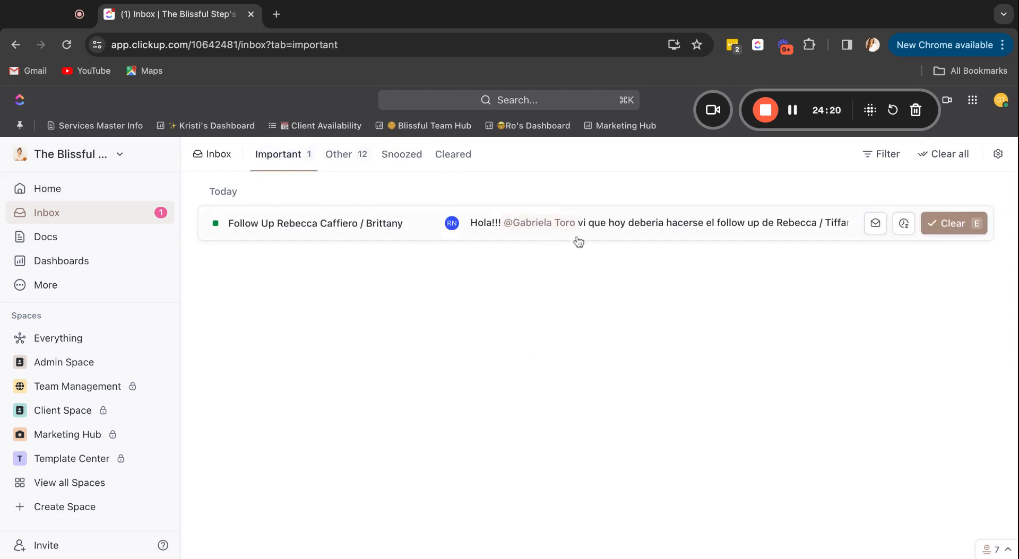
Step: Open the Important follow-up notification and examine its full task, including the description and the reply thread on the comment
click(578, 242)
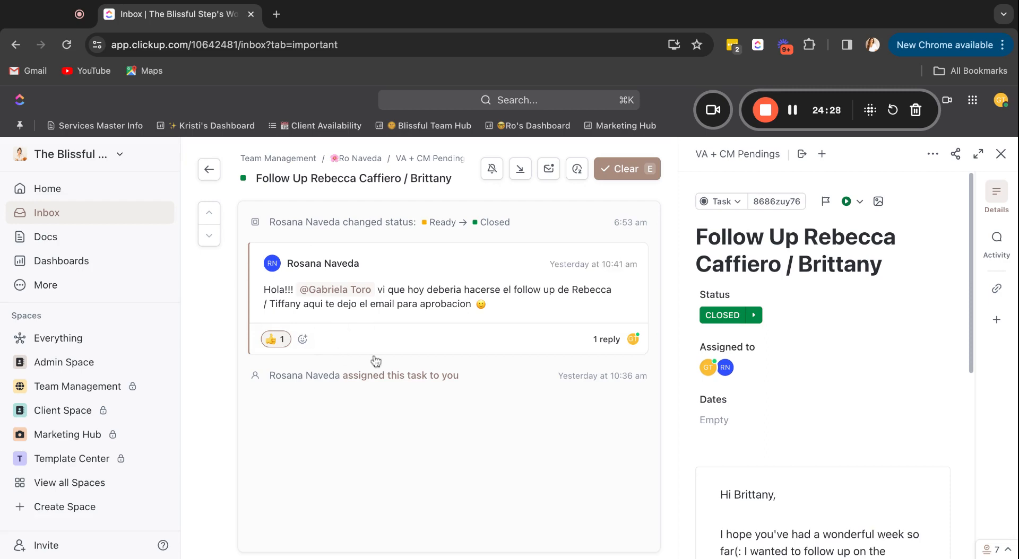
click(353, 179)
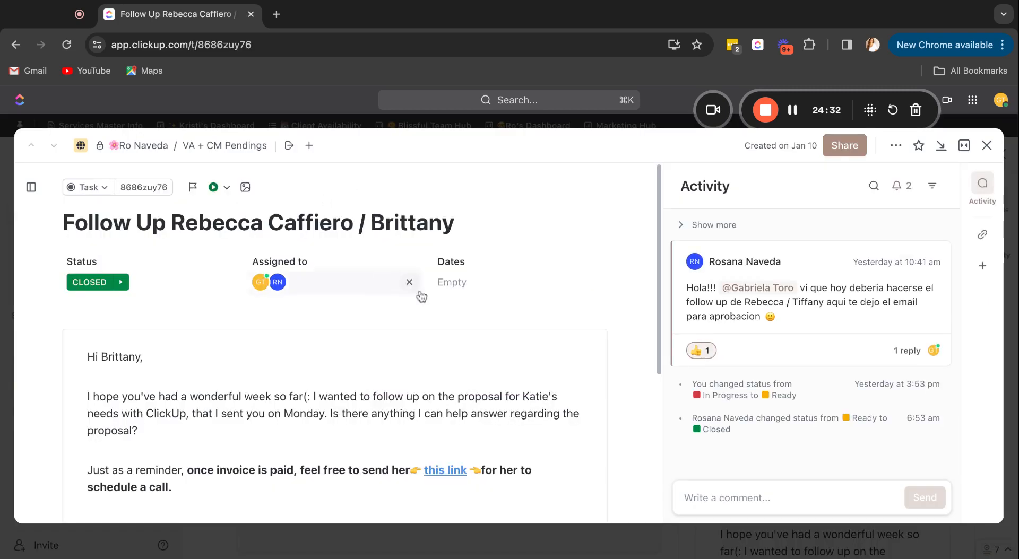
scroll(487, 356, down, 5)
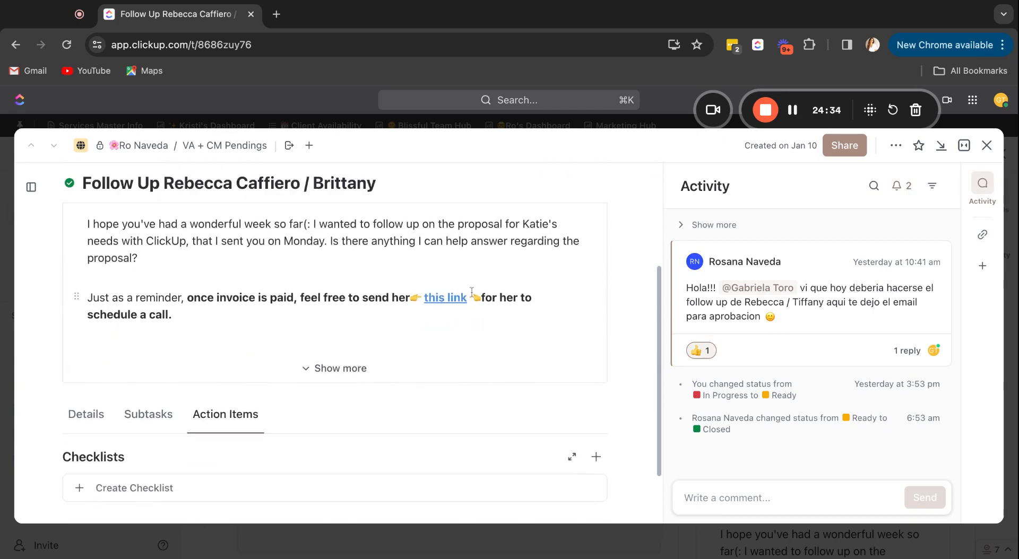
scroll(346, 353, up, 4)
click(906, 350)
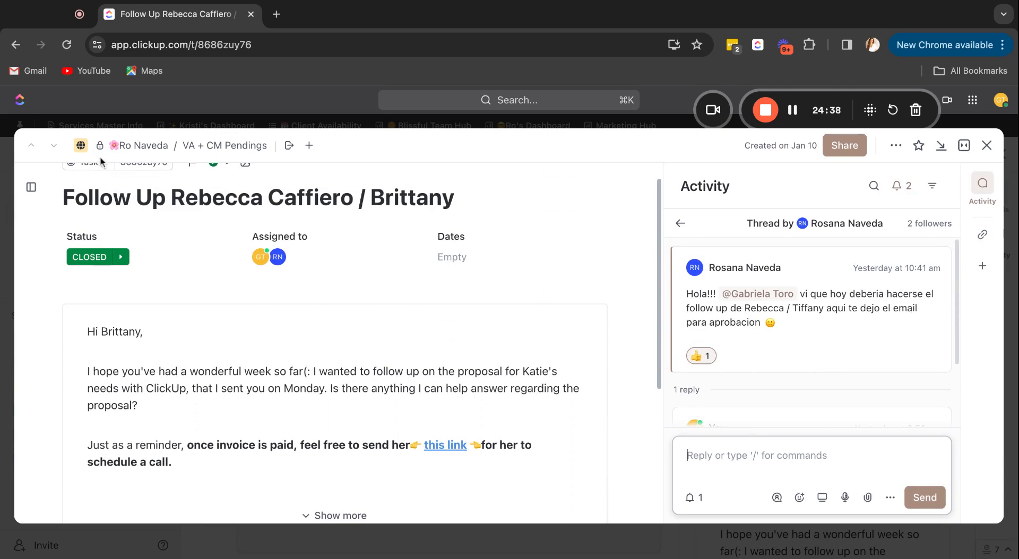
scroll(292, 239, up, 1)
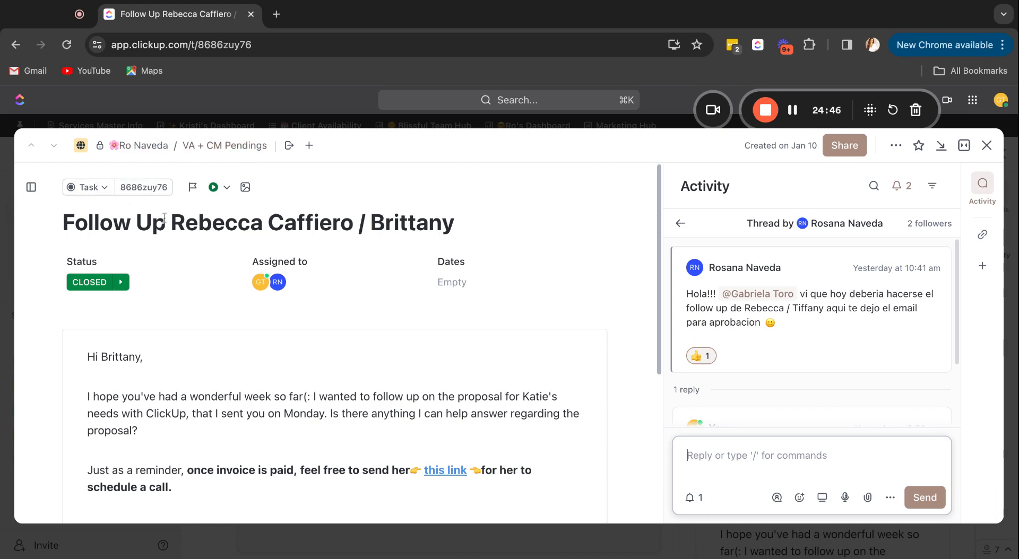
scroll(784, 338, down, 3)
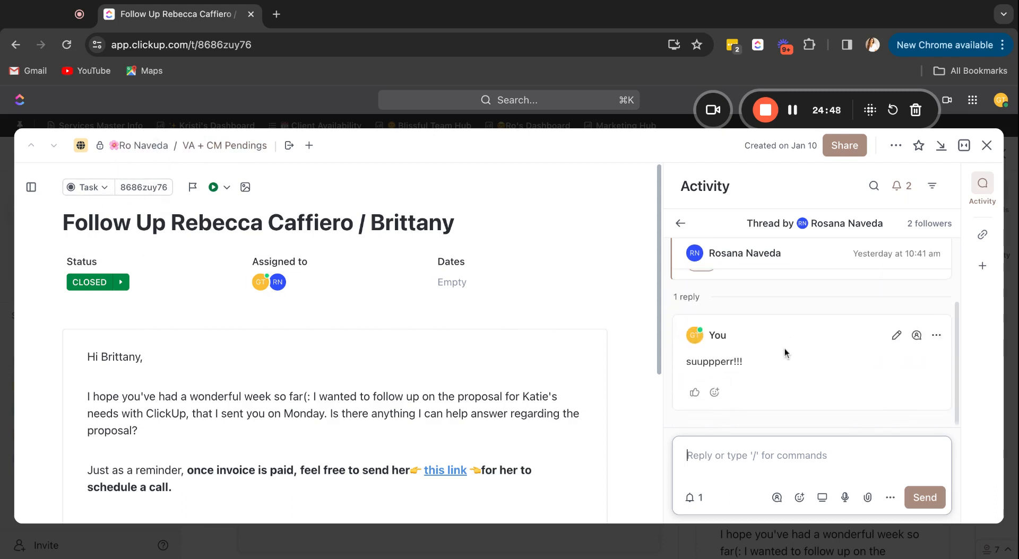
click(987, 145)
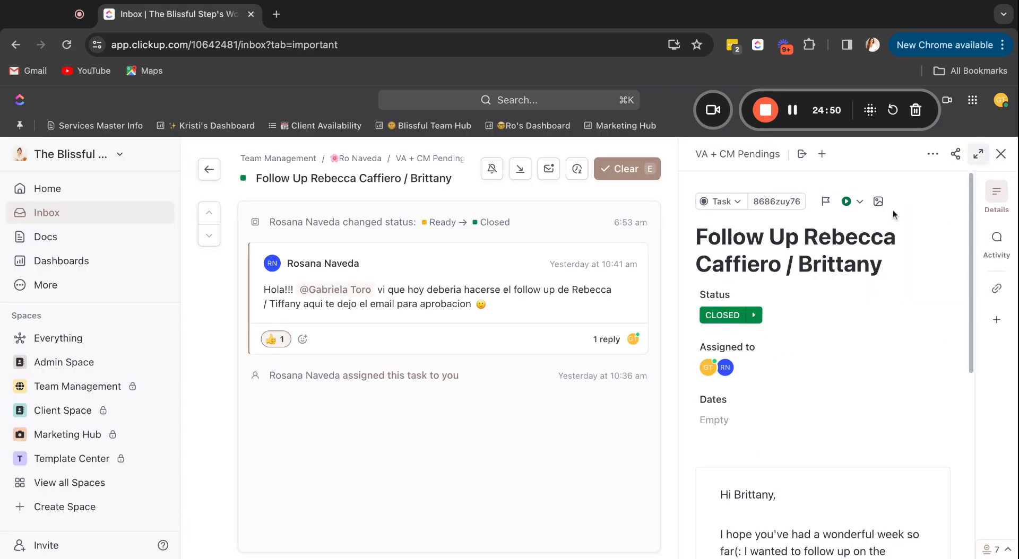
Step: View the comment's reply thread from within the notification, open and close the full task, and return to the Important list
click(605, 339)
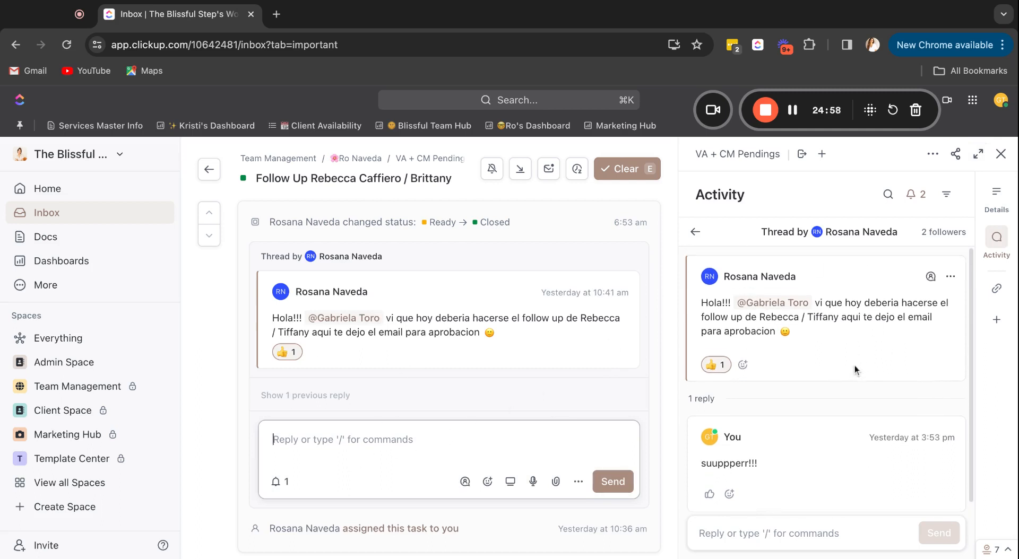
scroll(854, 365, up, 1)
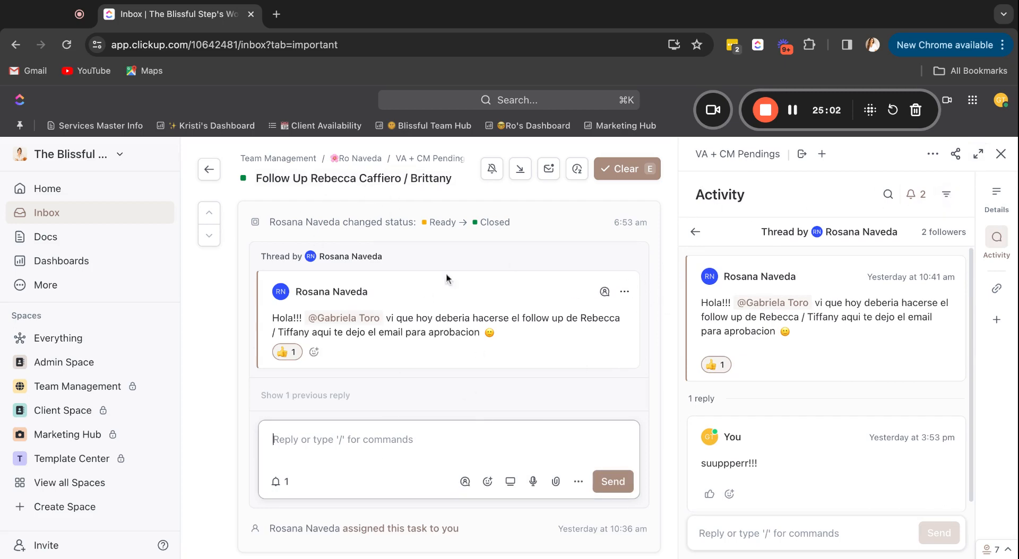
click(353, 179)
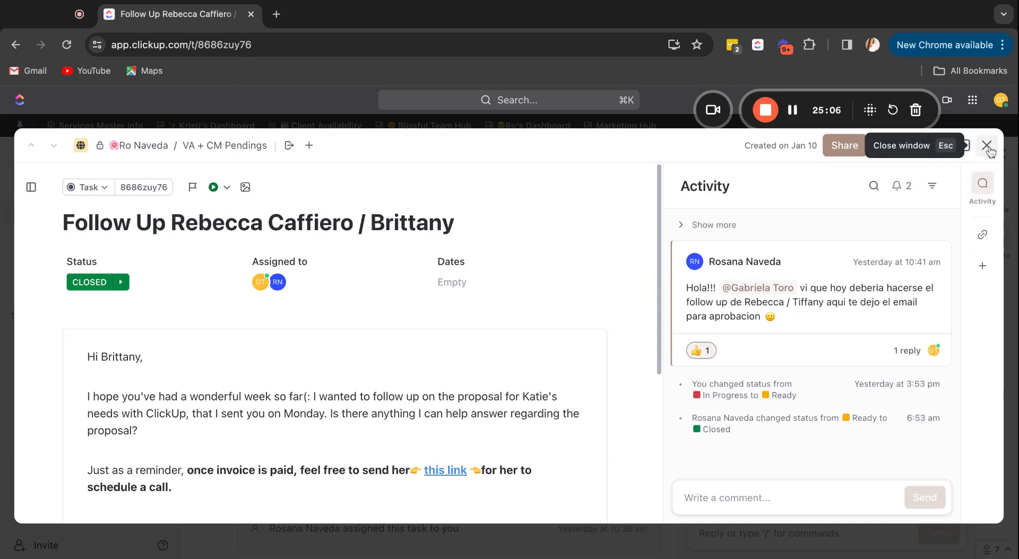
click(987, 148)
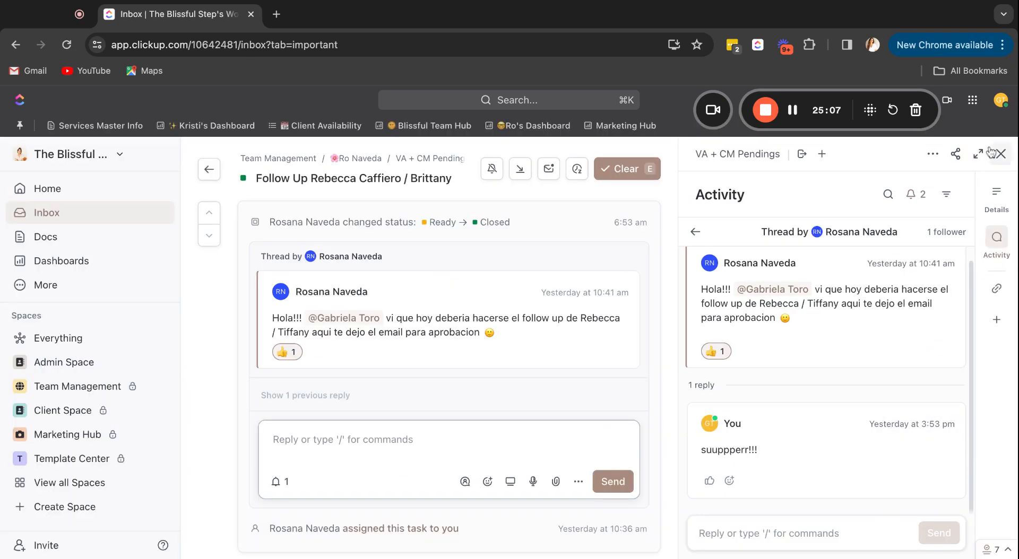
click(209, 173)
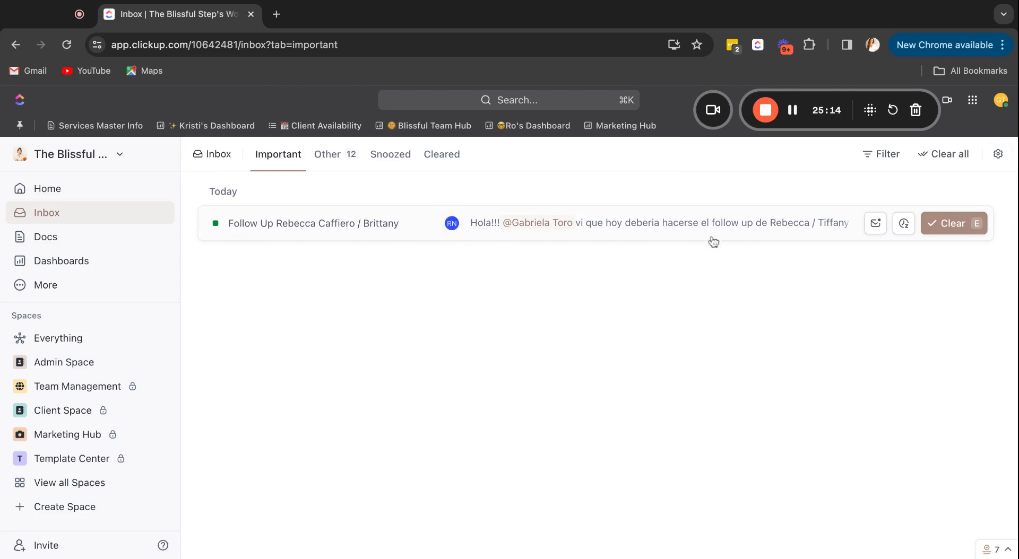
Step: Reopen the follow-up notification, review the status changes in the full task's activity, and go back to the Important list
click(355, 227)
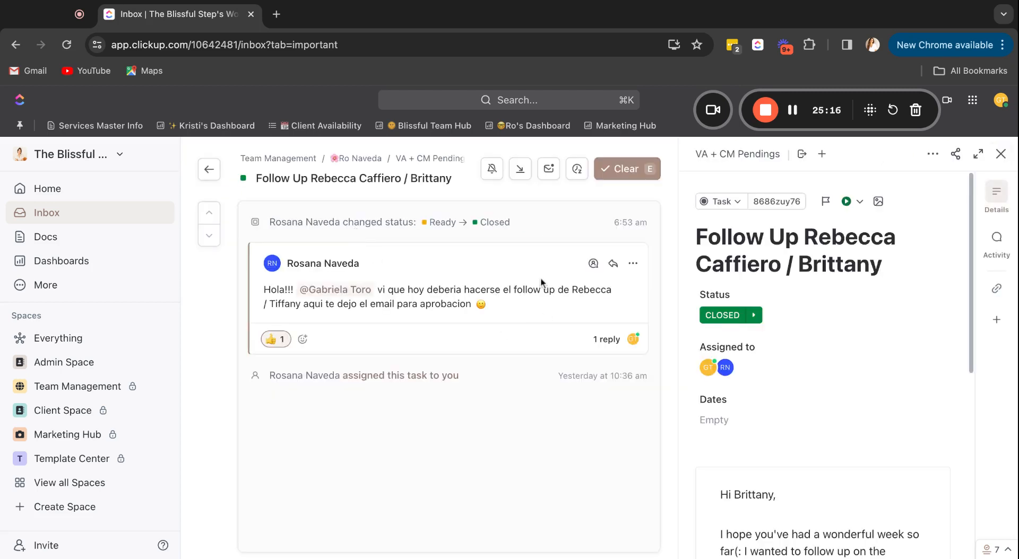
click(244, 179)
click(468, 436)
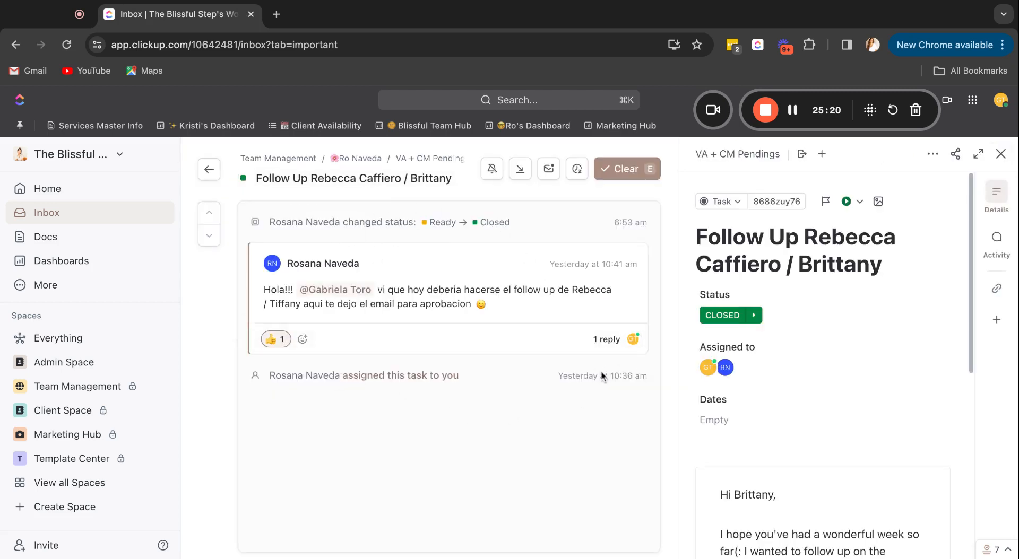
click(376, 179)
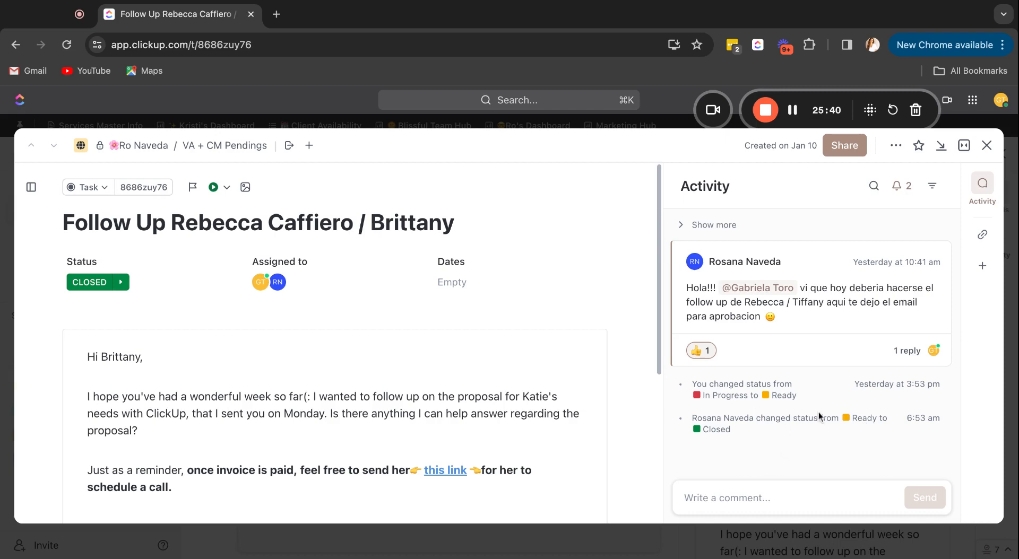
click(988, 148)
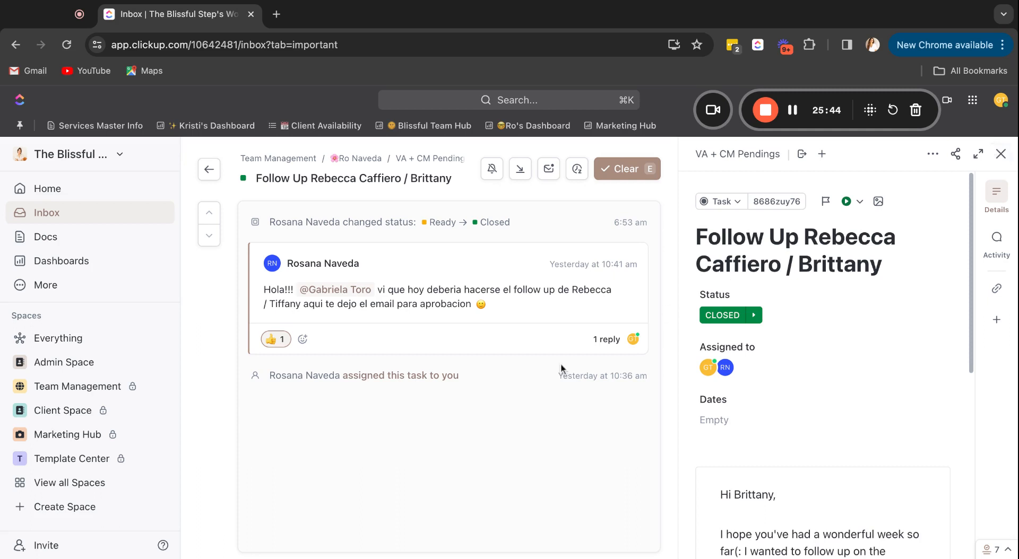
click(209, 170)
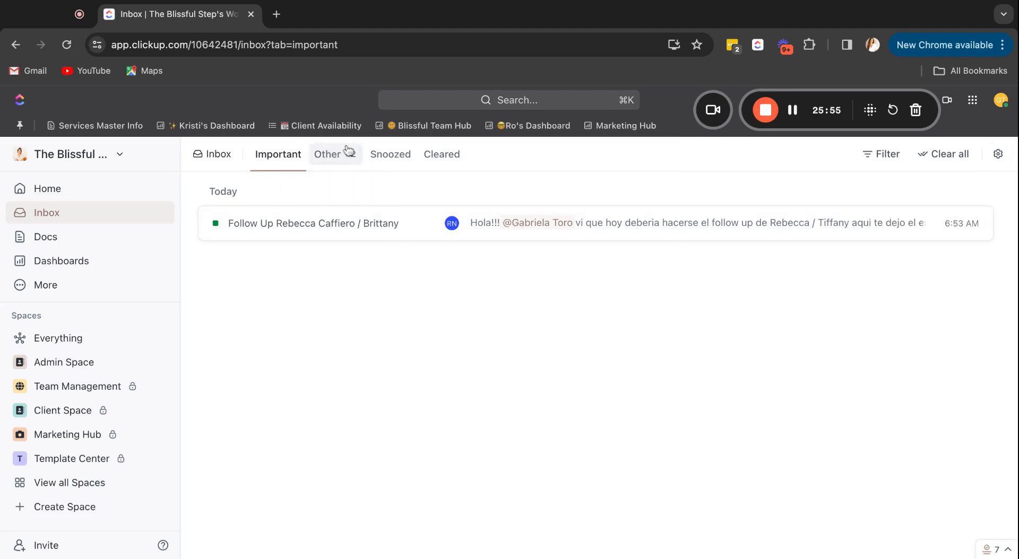
Step: Review the Other notifications, open the overdue "Dates to remember" task in full and set its due date to January 12, 2024
click(342, 164)
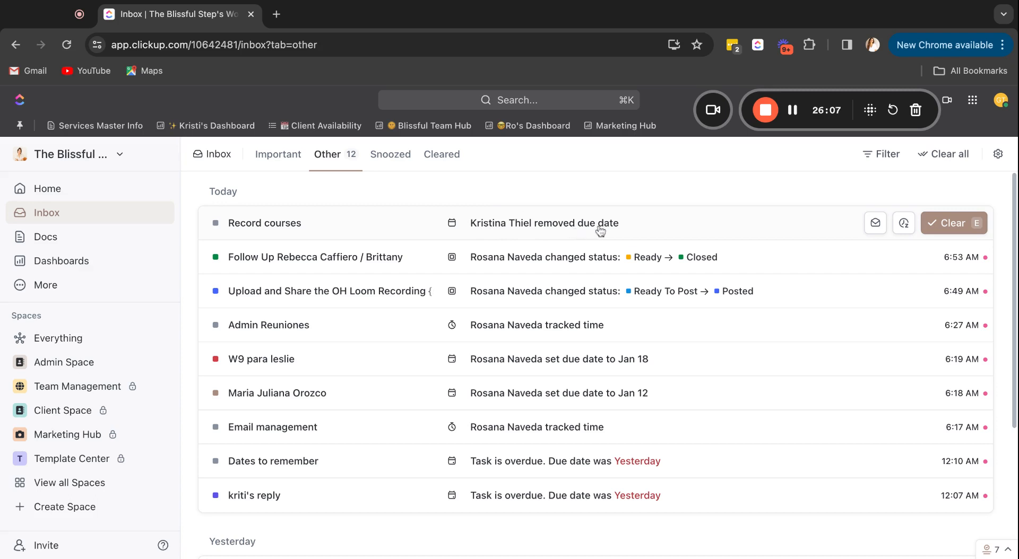
scroll(601, 231, down, 2)
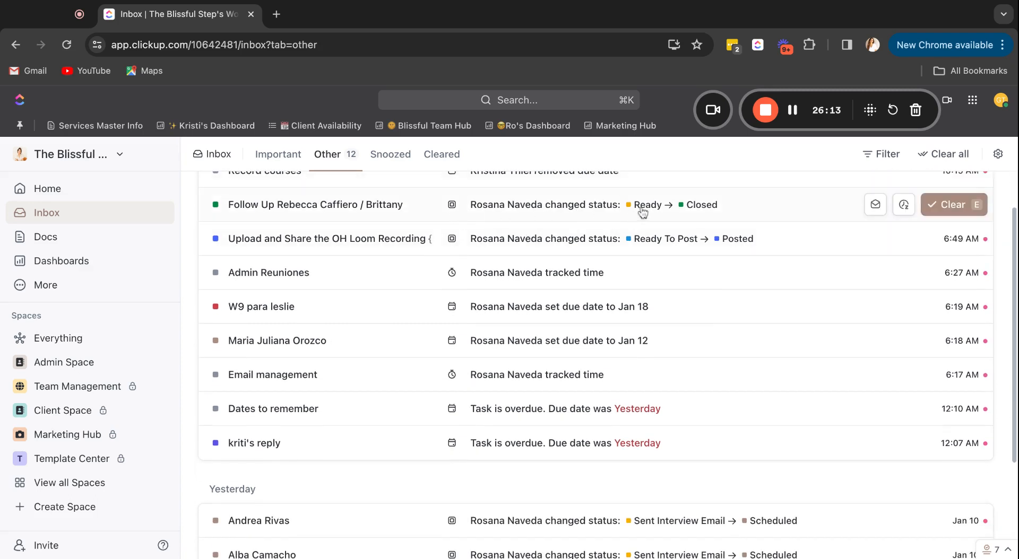
scroll(512, 281, down, 3)
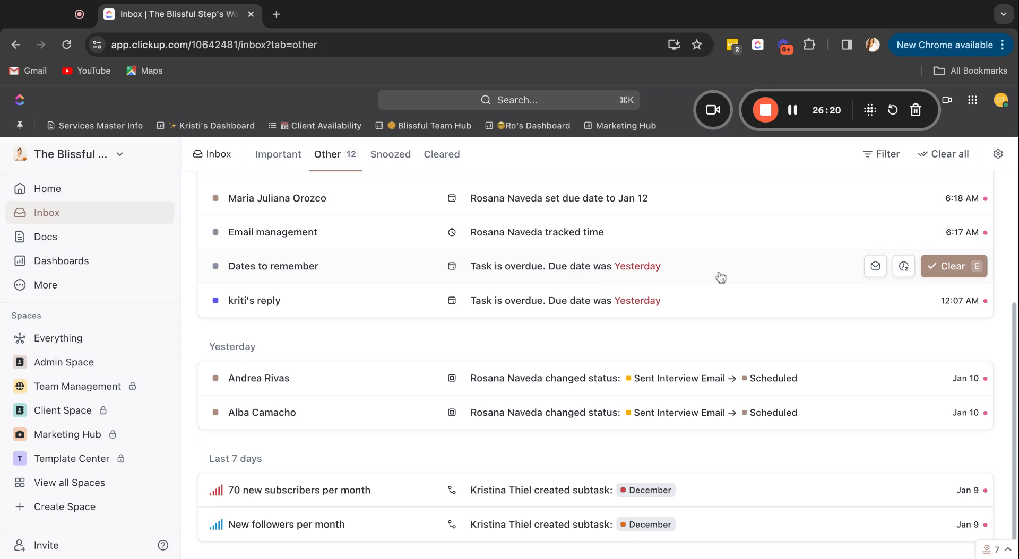
click(408, 257)
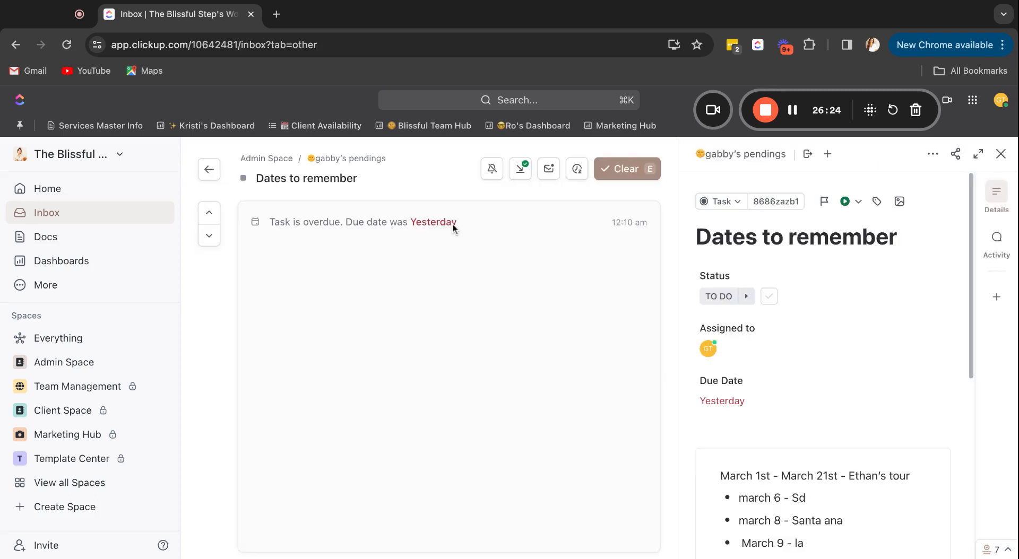
click(282, 181)
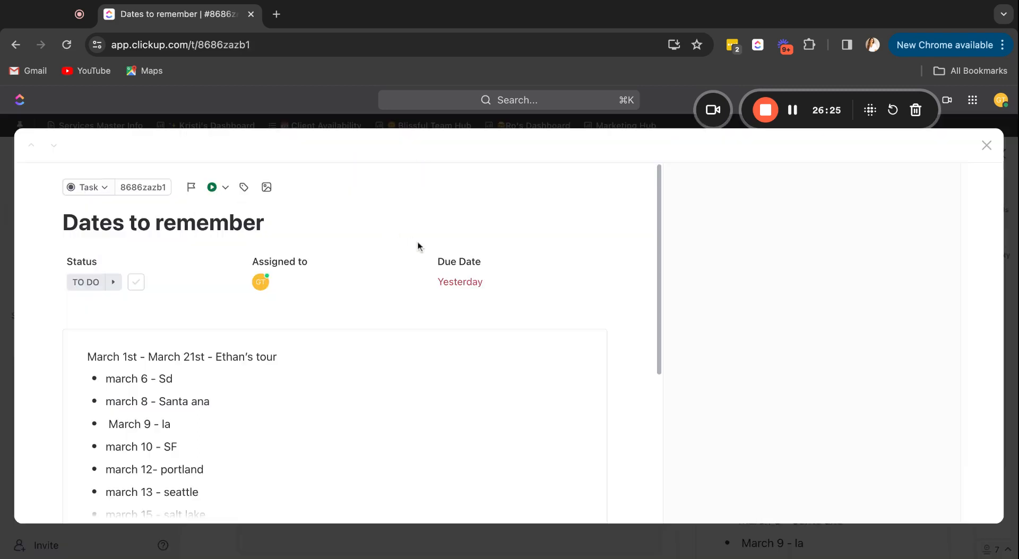
click(462, 282)
click(711, 428)
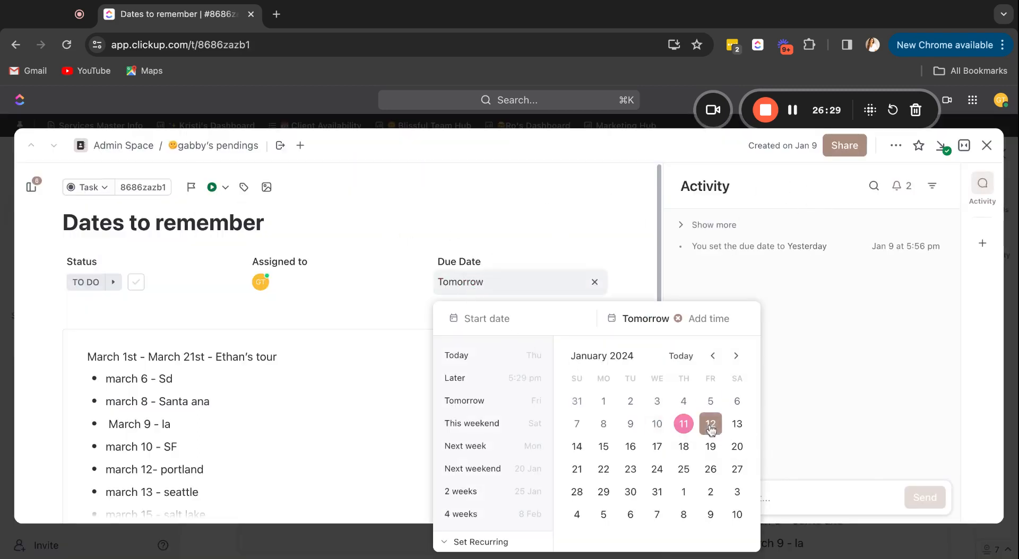
click(391, 322)
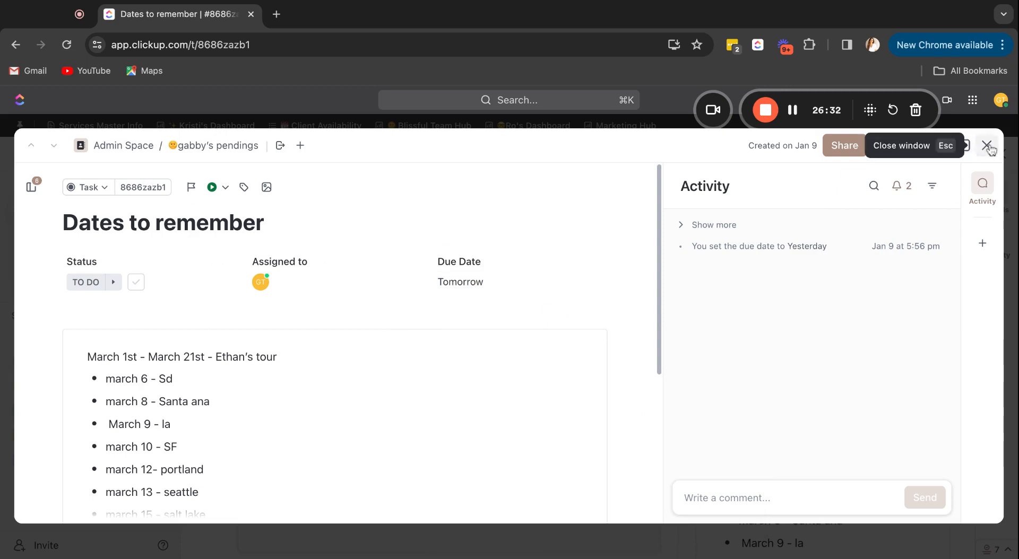
Step: Rename the "Dates to remember" task as "book plane tickets for upcoming events"
triple_click(252, 232)
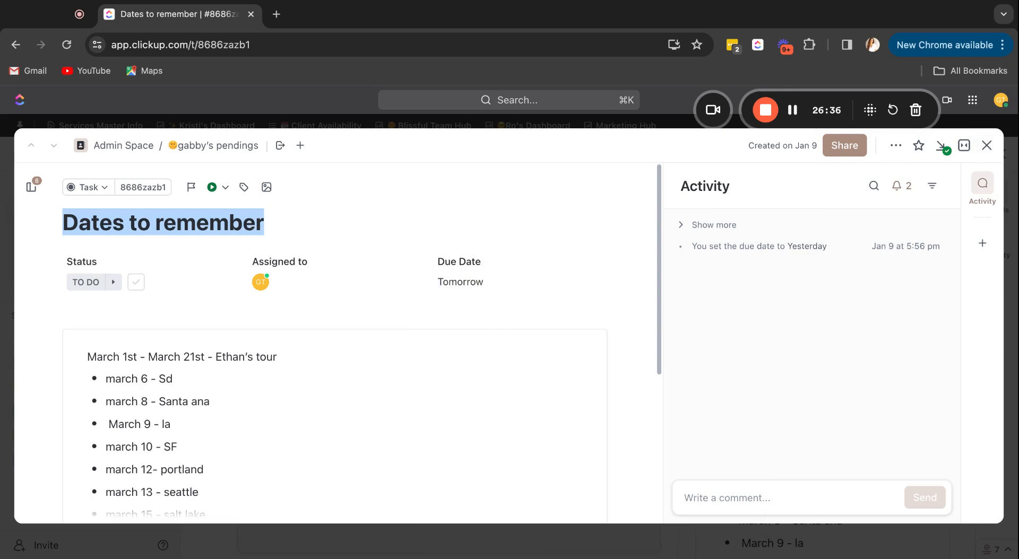
text(book plane )
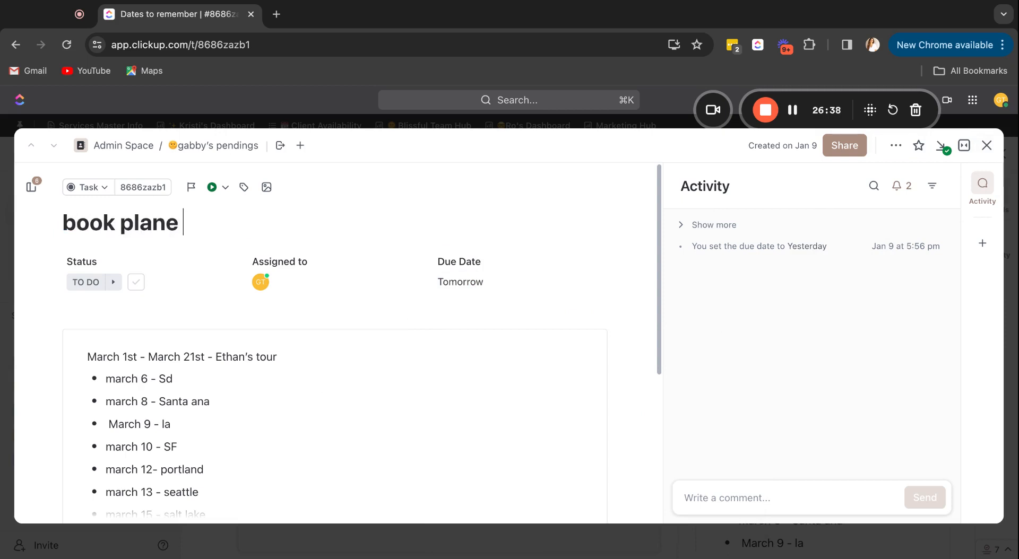
text(tickets for upcoming )
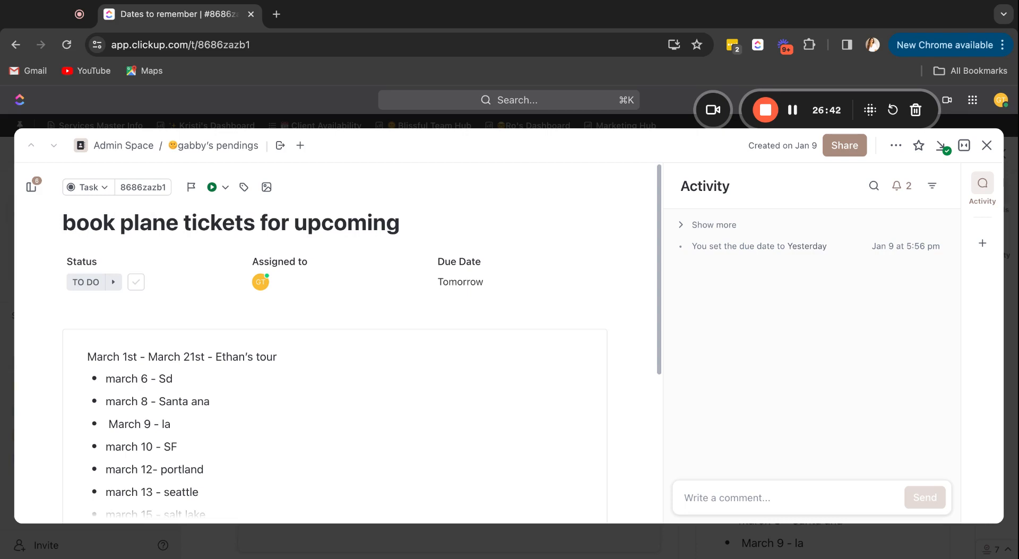
text(events)
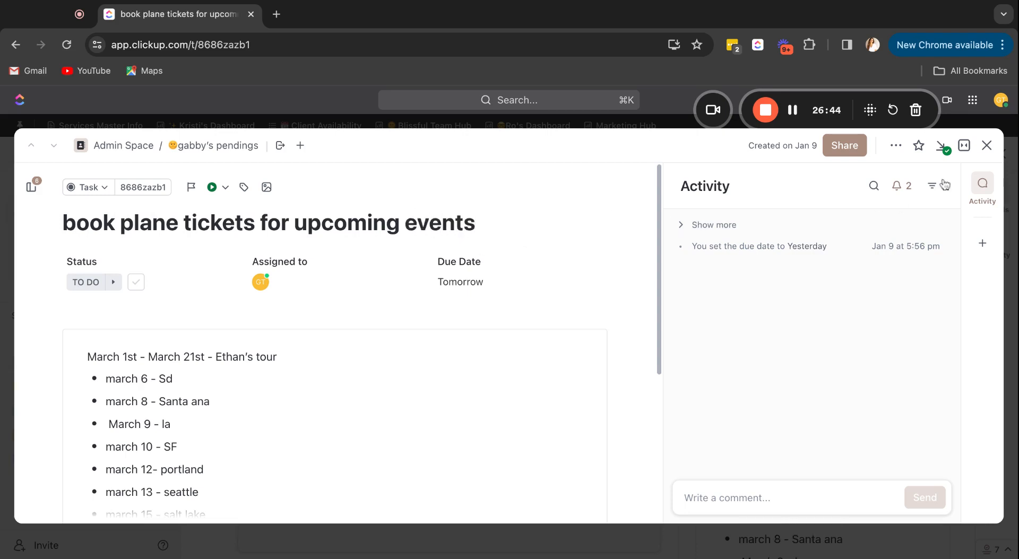
Step: Close the task and clear its overdue notification, then clear the W9 due-date and Admin Reuniones time-tracking notifications from the Other list
click(987, 146)
click(599, 173)
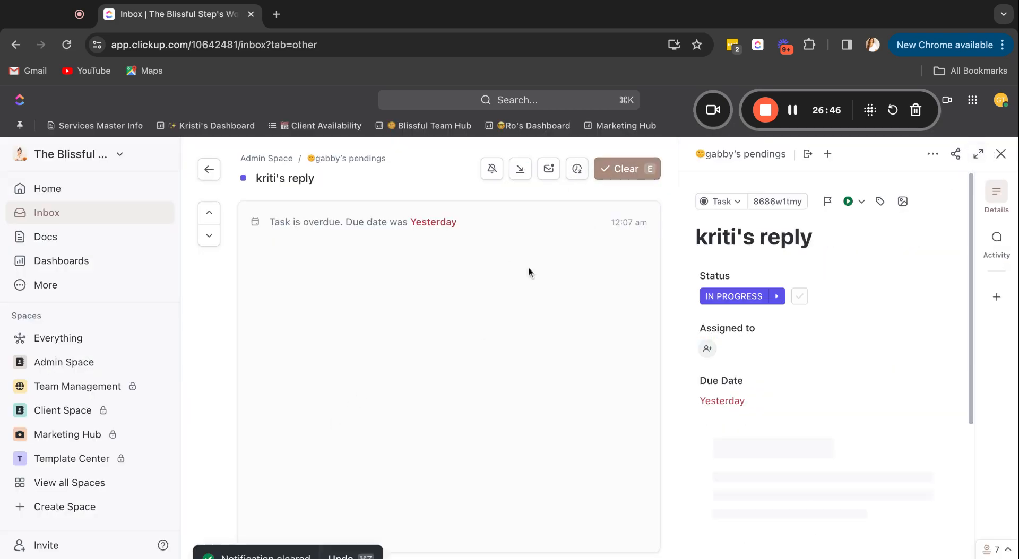
click(209, 169)
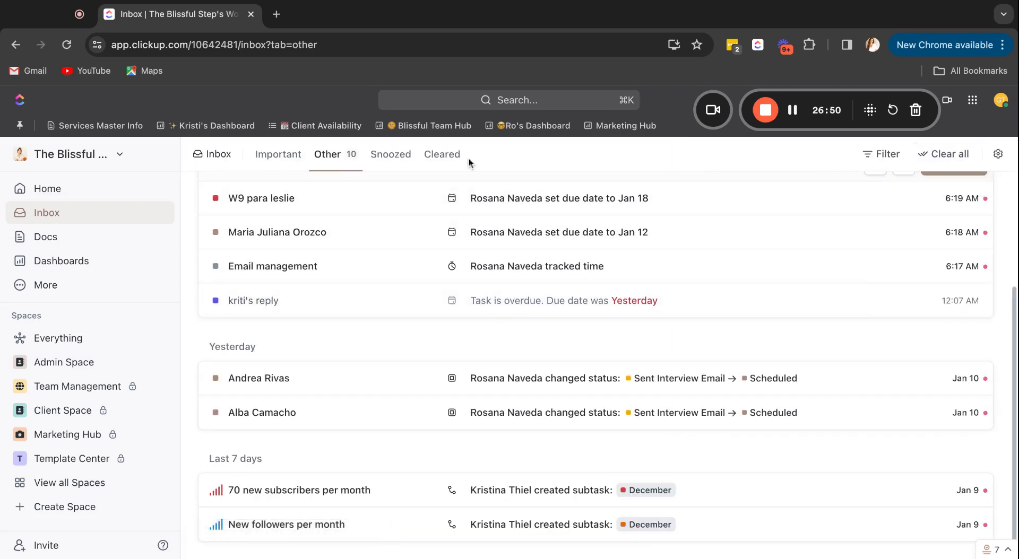
click(972, 200)
click(972, 200)
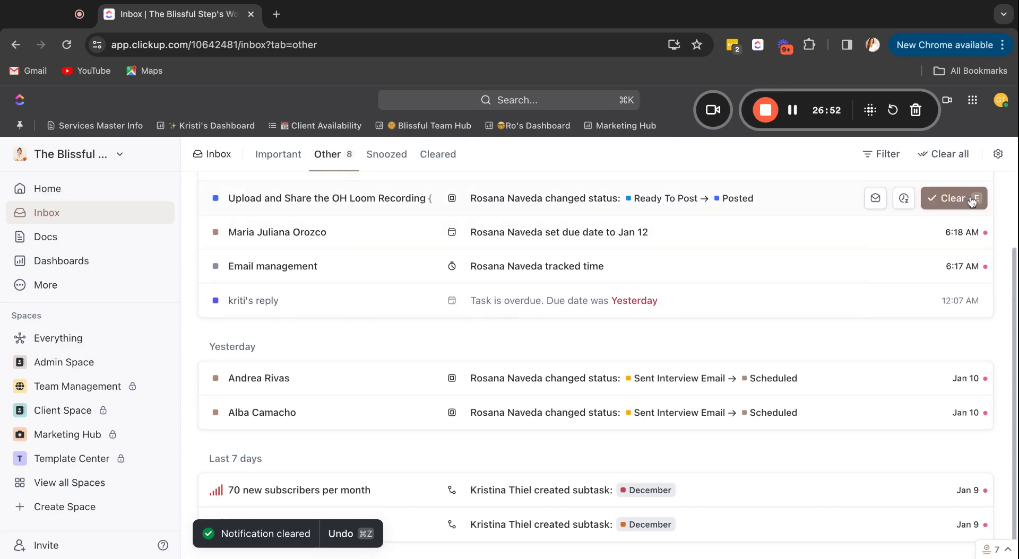
Step: Clear the OH Loom Recording status notification from the Other list, then open the remaining Important follow-up notification and clear it
click(971, 200)
click(278, 154)
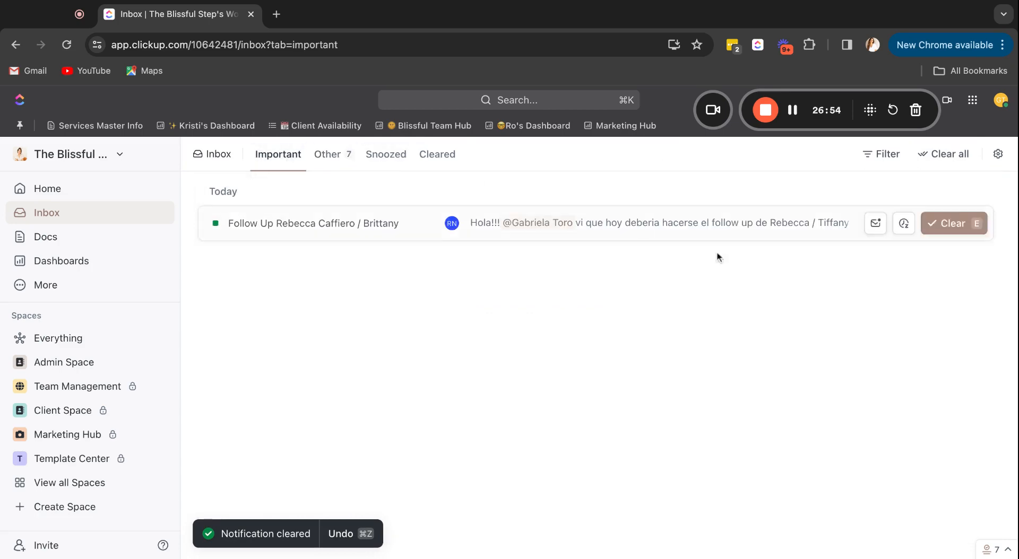
click(628, 234)
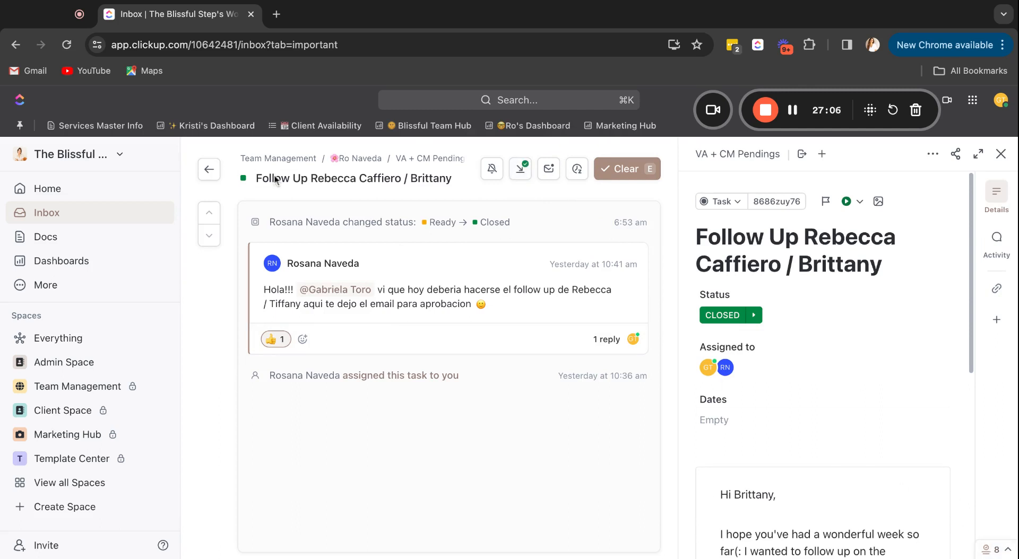
click(627, 168)
Step: Clear all notifications in the Other list at once, then open the Snoozed list
click(322, 158)
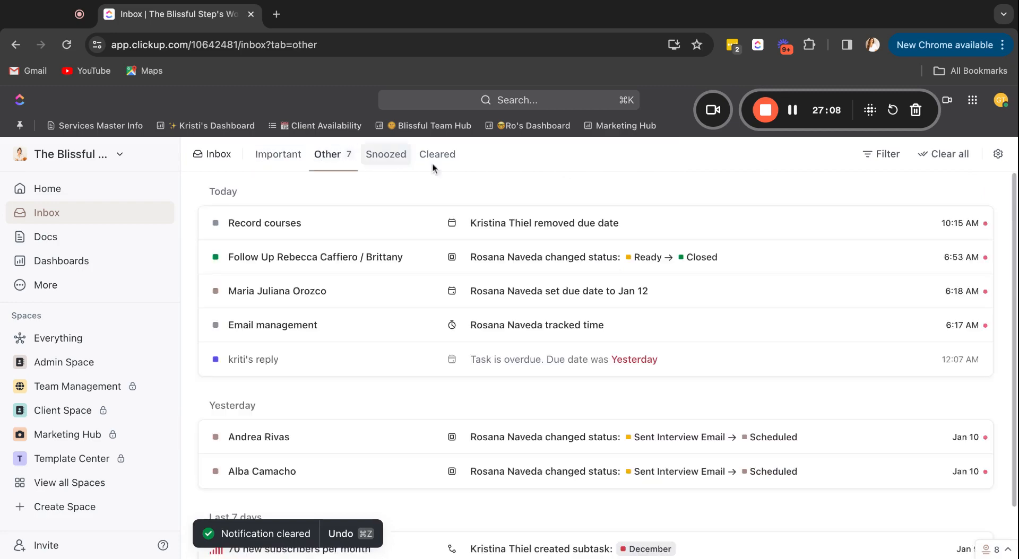
click(943, 155)
click(609, 295)
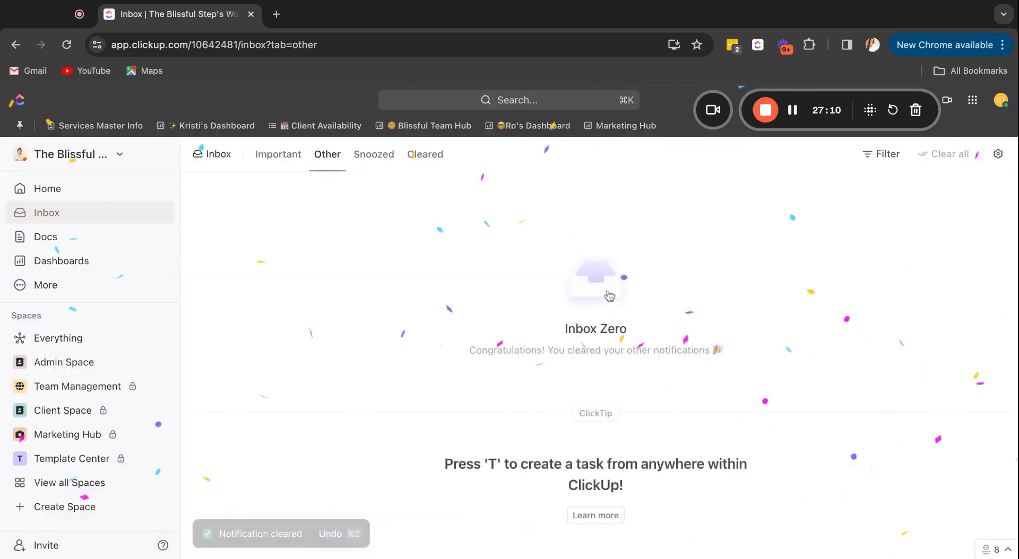
click(385, 166)
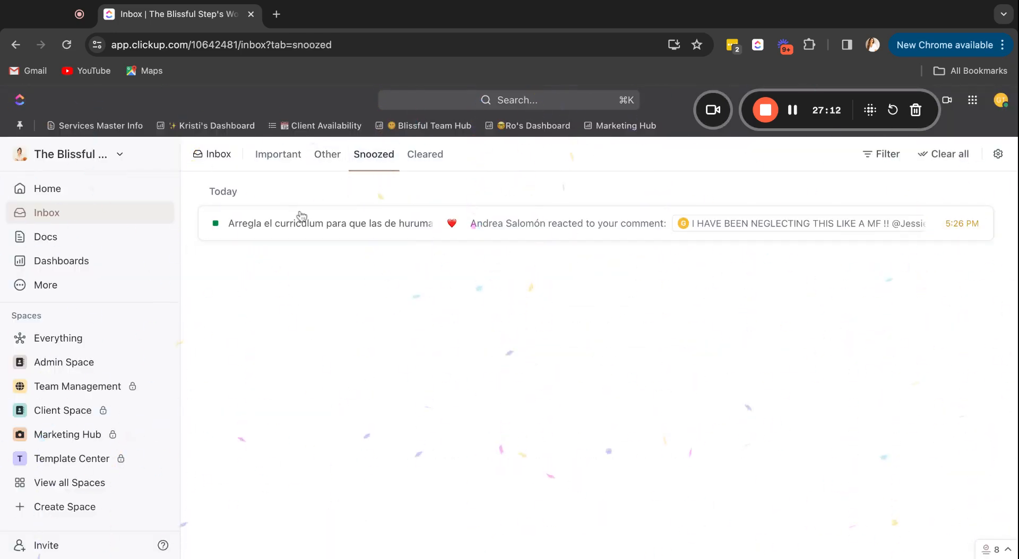
Step: Expand the task tray, pin it as a bar of open items, and unpin it again
click(989, 553)
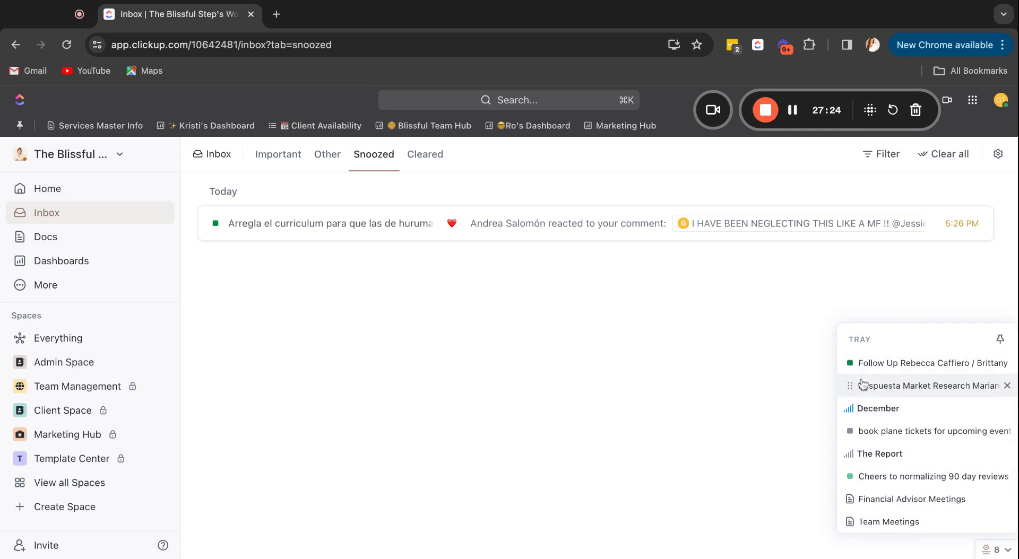
click(1002, 340)
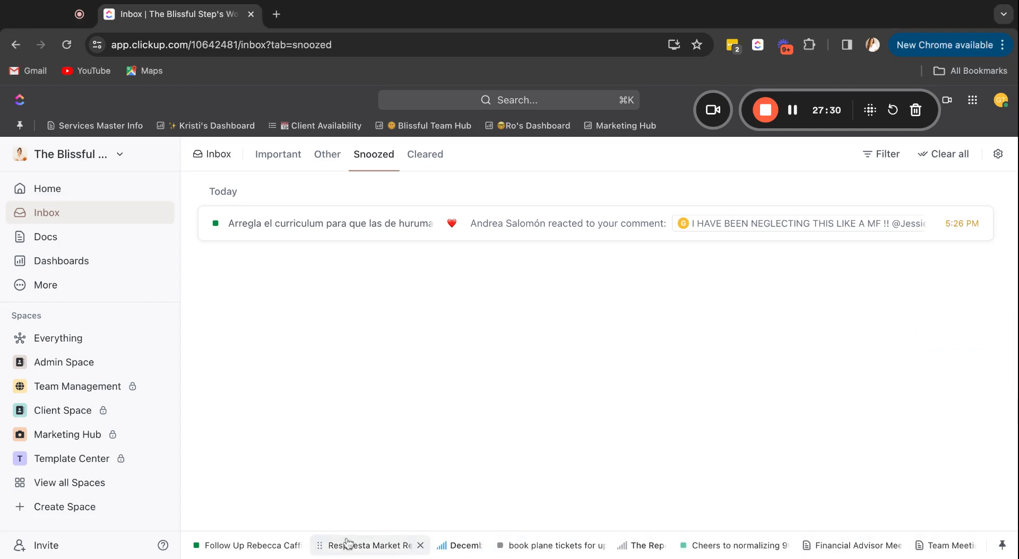
click(1002, 546)
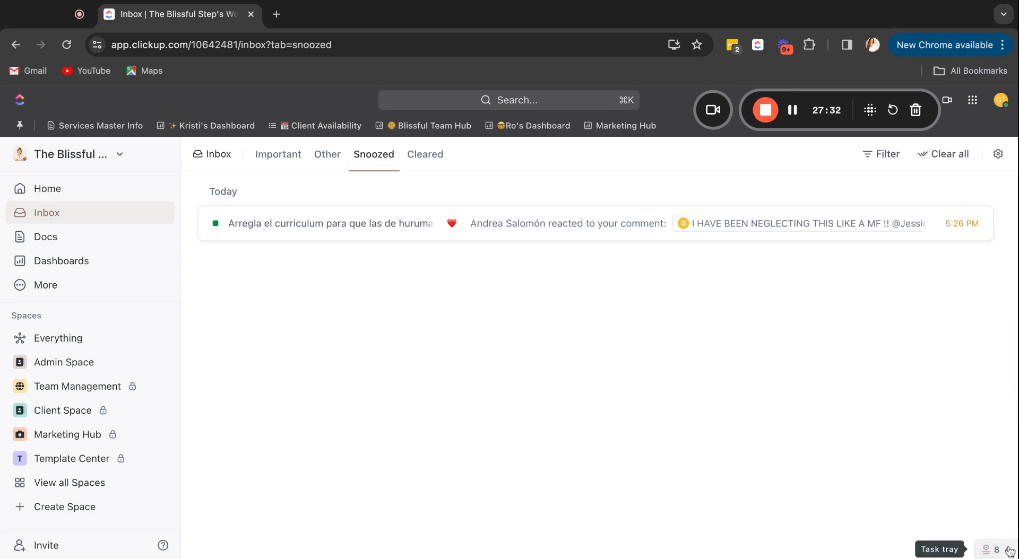
Step: Open the Team Meetings doc from the task tray, close it, and look through the tray's remaining items
click(998, 554)
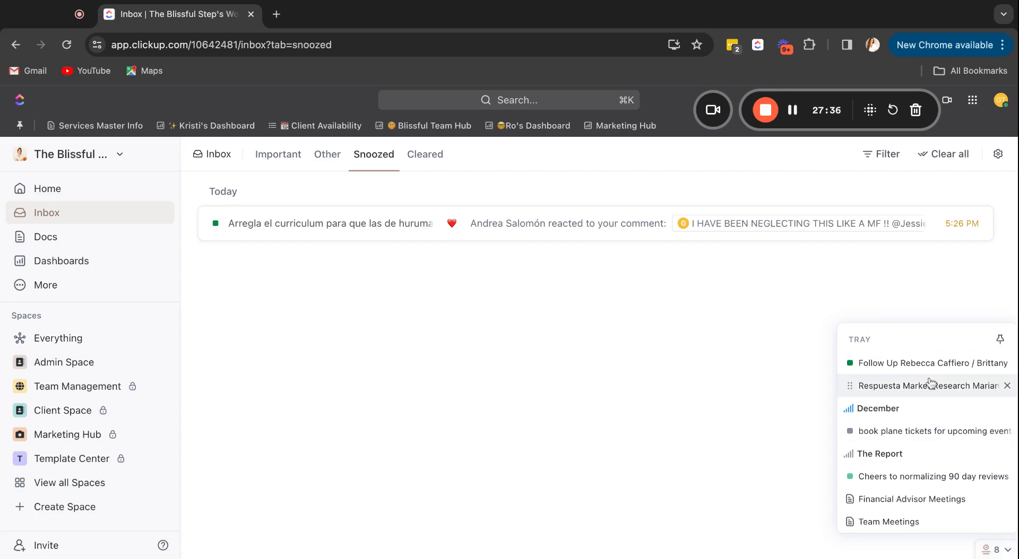
click(903, 528)
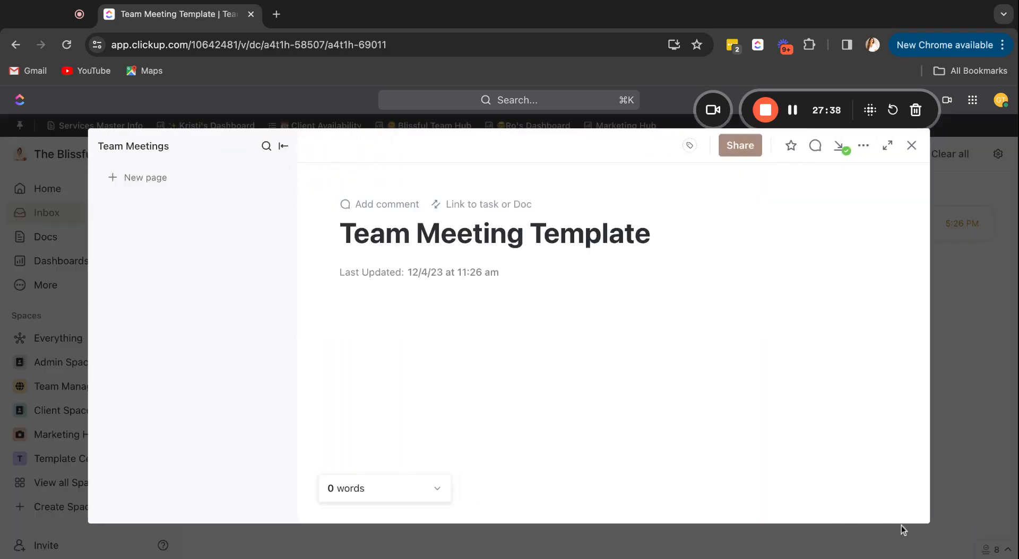
click(943, 384)
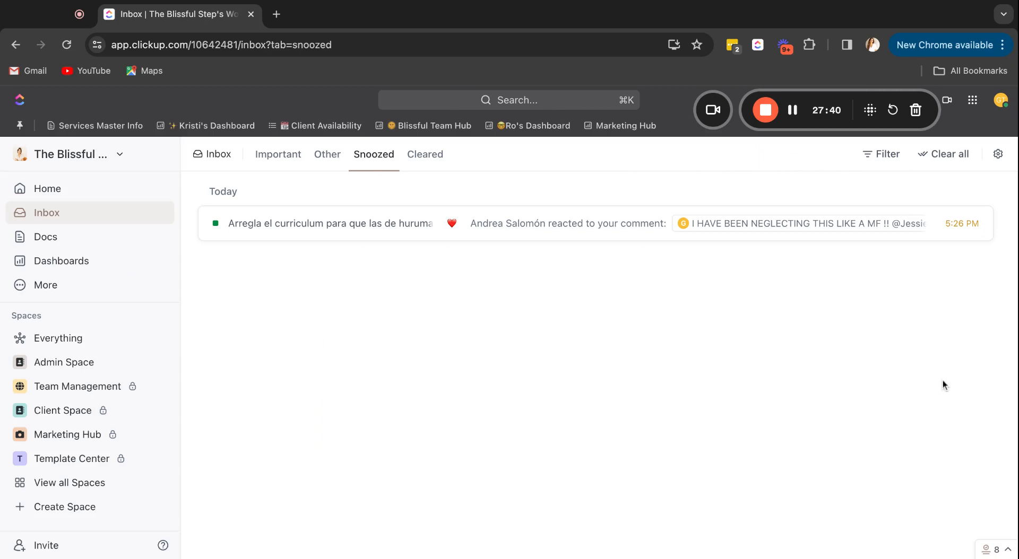
click(994, 551)
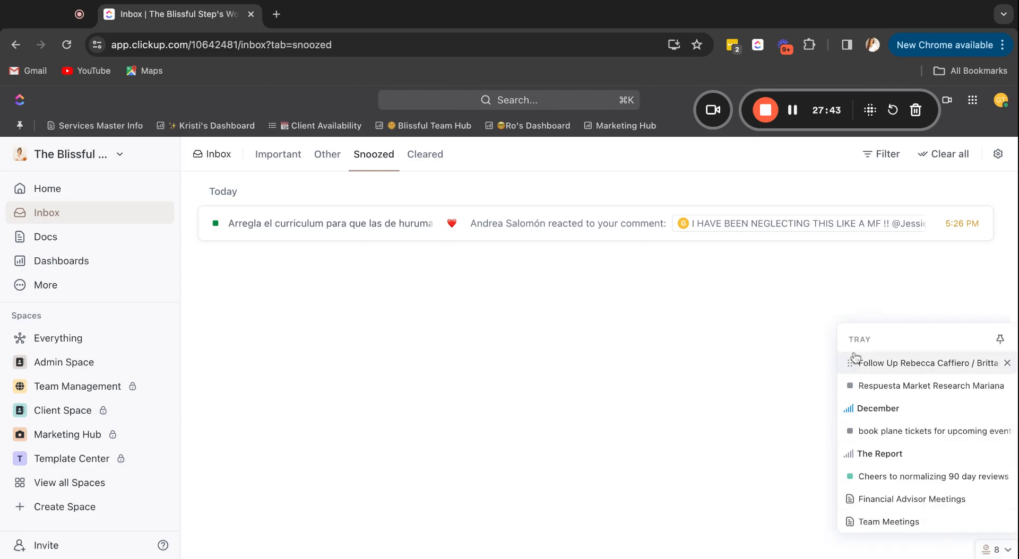
click(582, 314)
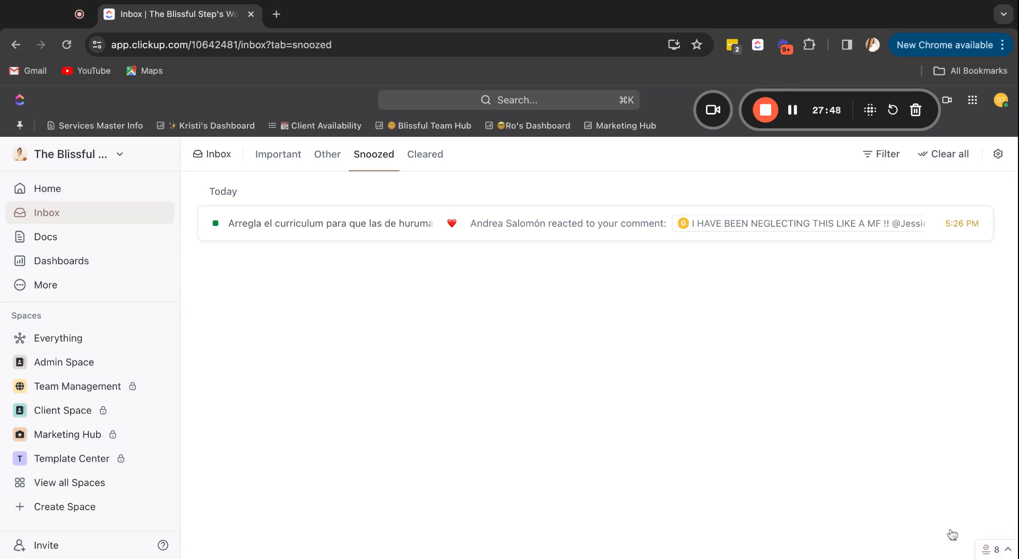
click(994, 551)
click(716, 465)
click(99, 162)
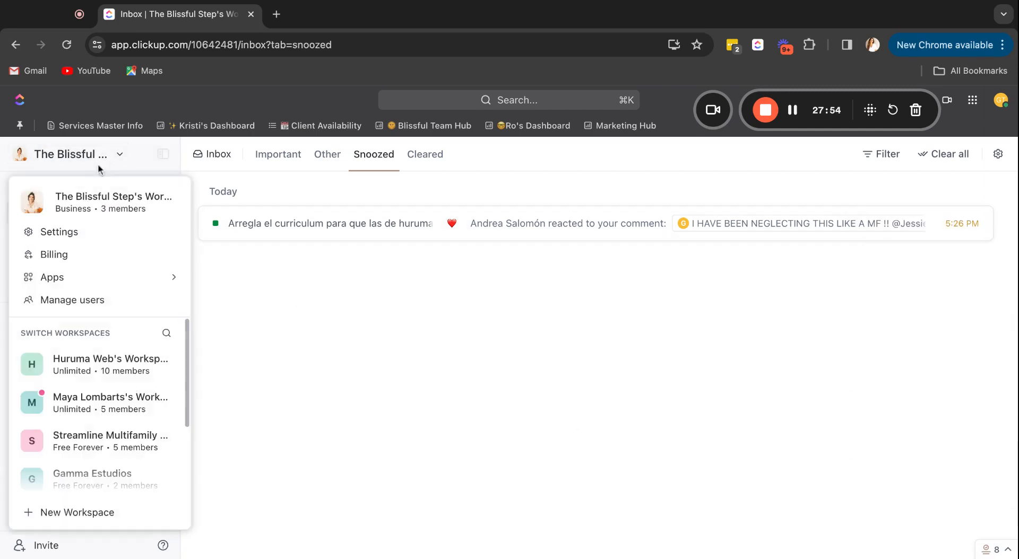
scroll(118, 411, down, 3)
click(119, 445)
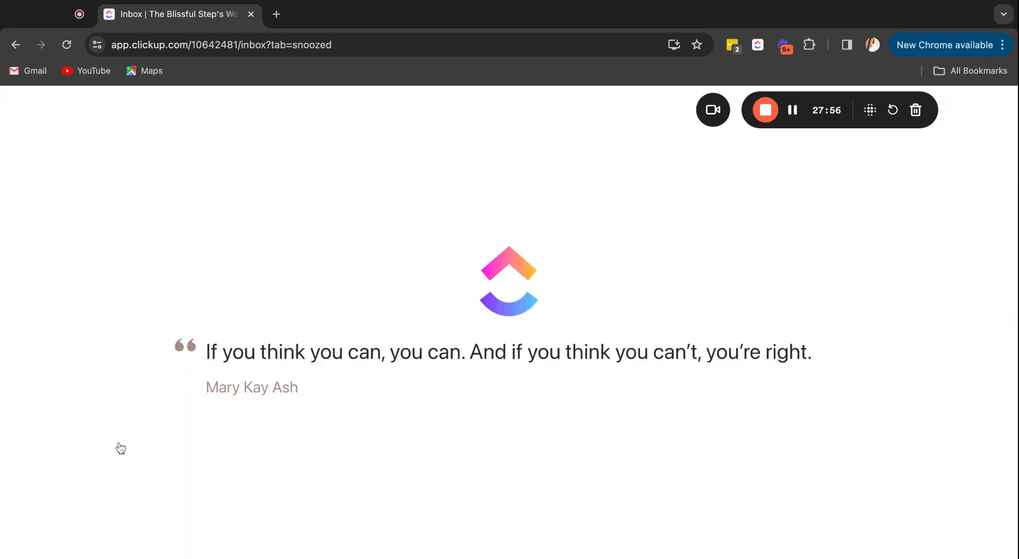